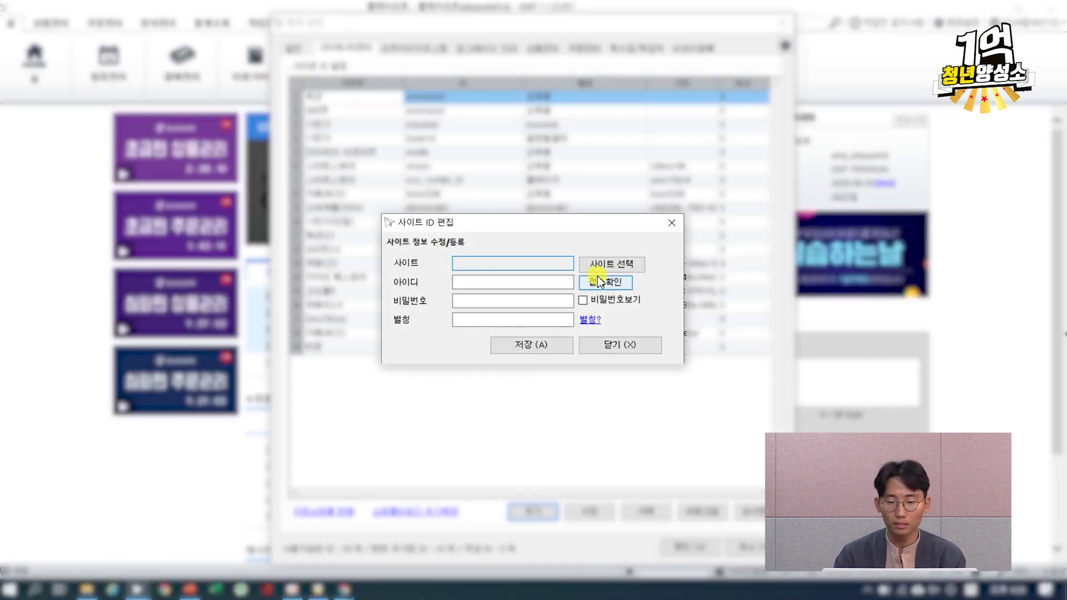
Choose 스마트스토어 from the site list as the site for the new site ID entry.
left_click(611, 265)
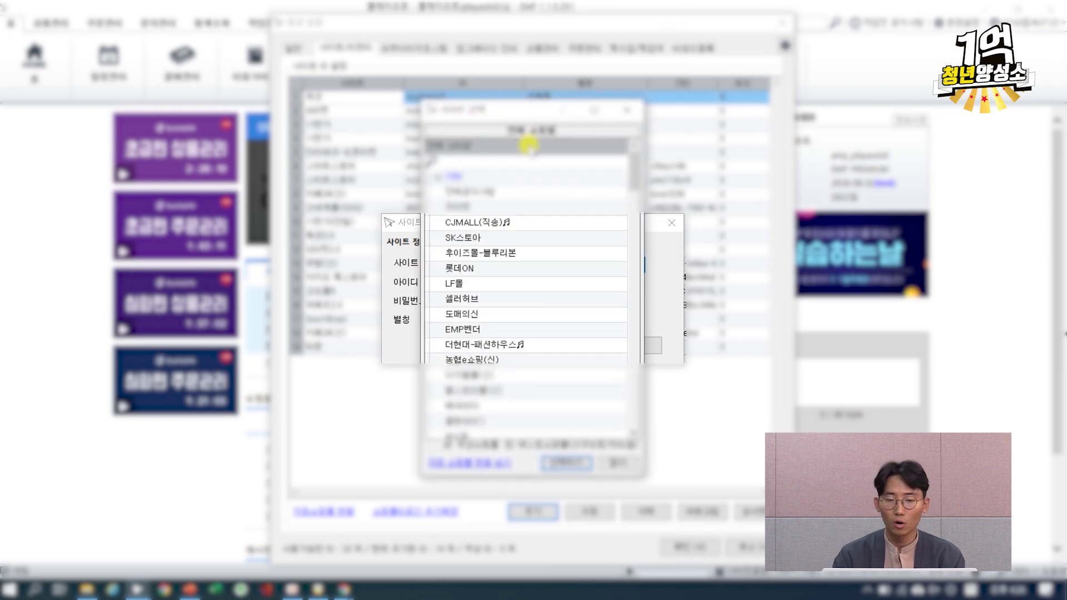
left_click(526, 159)
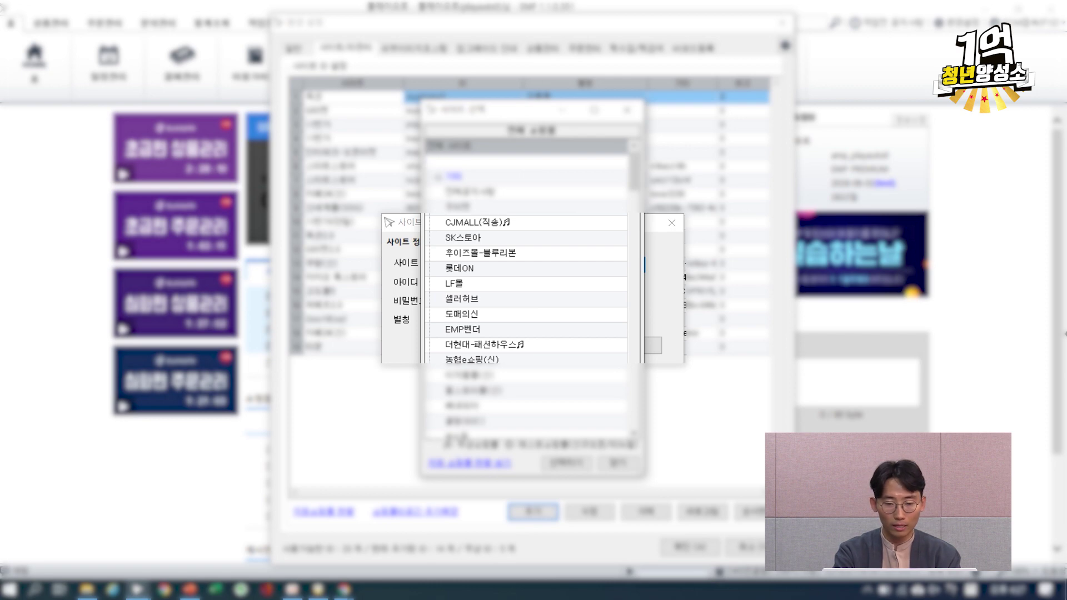
key("Return")
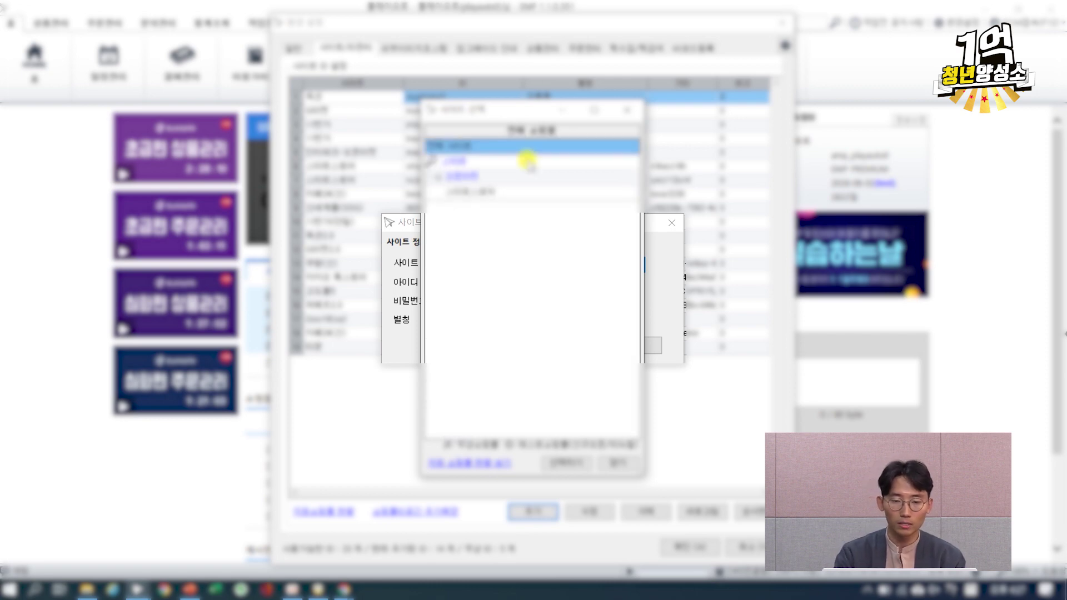
double_click(519, 194)
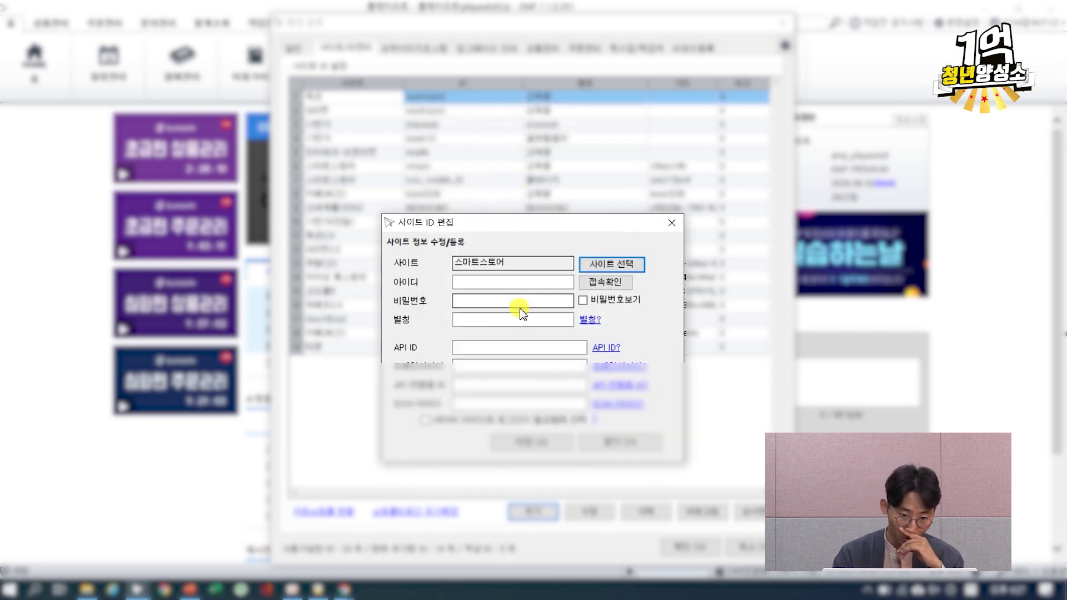
Fill in the account ID and password for the new 스마트스토어 entry and run its connection check.
left_click(507, 282)
left_click(503, 297)
left_click(520, 284)
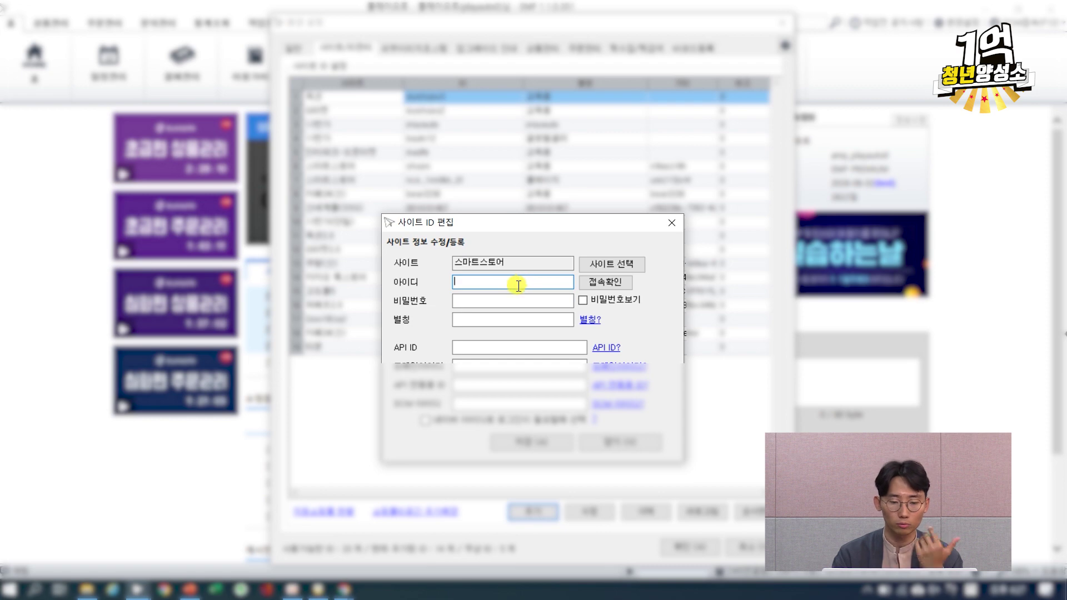
left_click(498, 284)
type("ㅁㄴㅇㄹ")
key("BackSpace")
key("BackSpace")
key("BackSpace")
key("BackSpace")
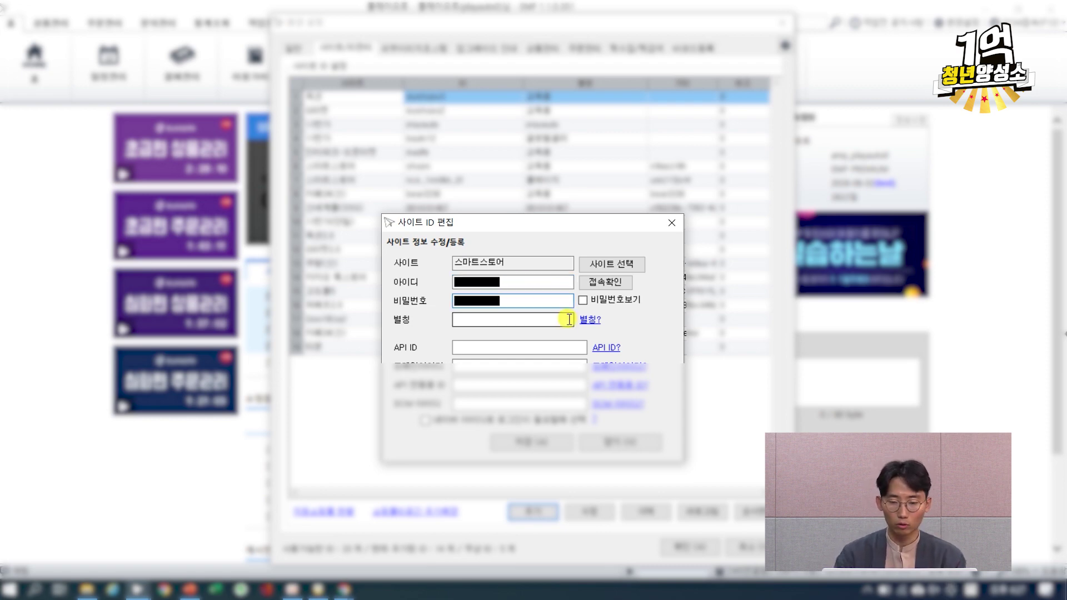
left_click(610, 282)
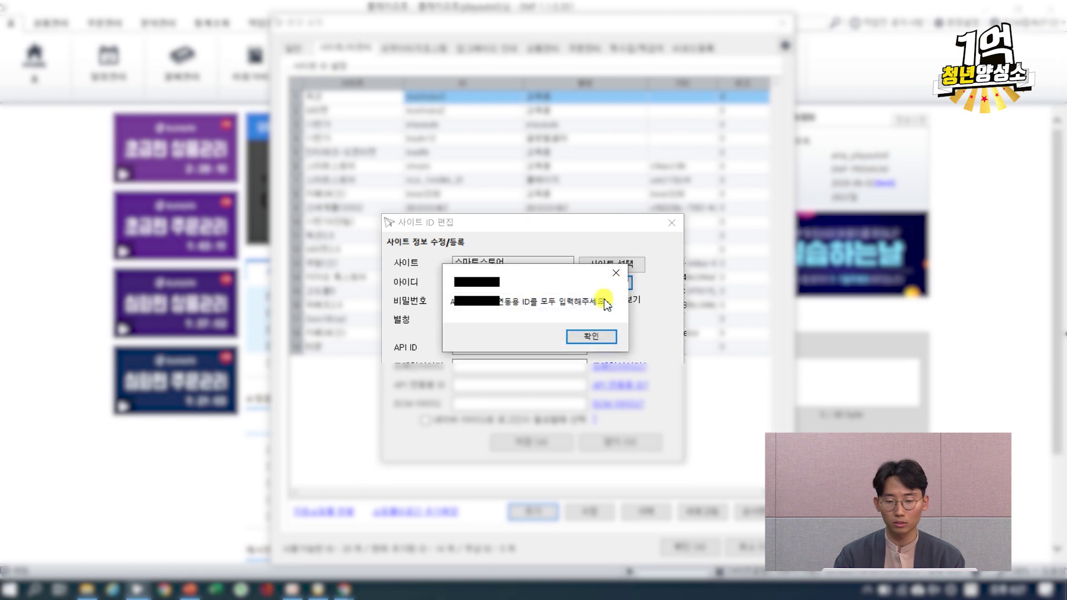
left_click(588, 338)
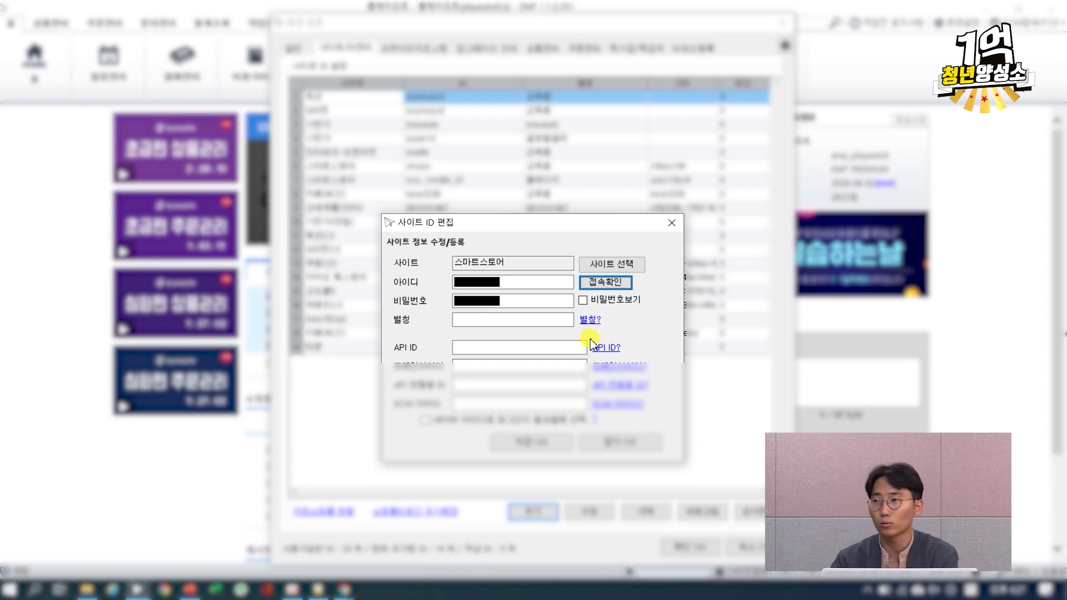
Consult the API ID help for how to enable the API and copy its IDs, and close the 스마트스토어 entry without saving.
left_click(502, 349)
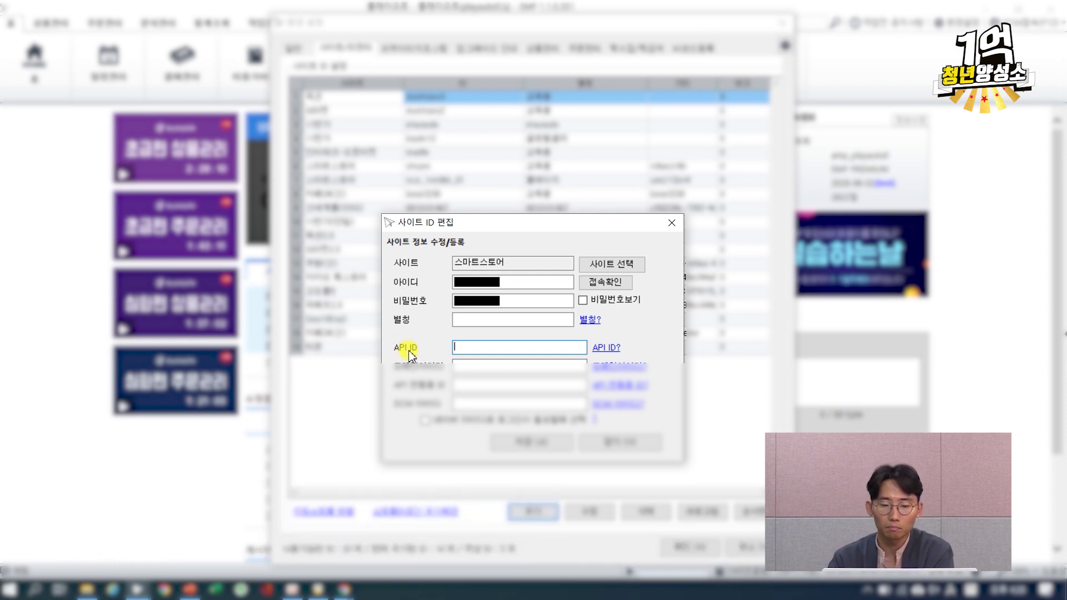
left_click(492, 281)
left_click(498, 298)
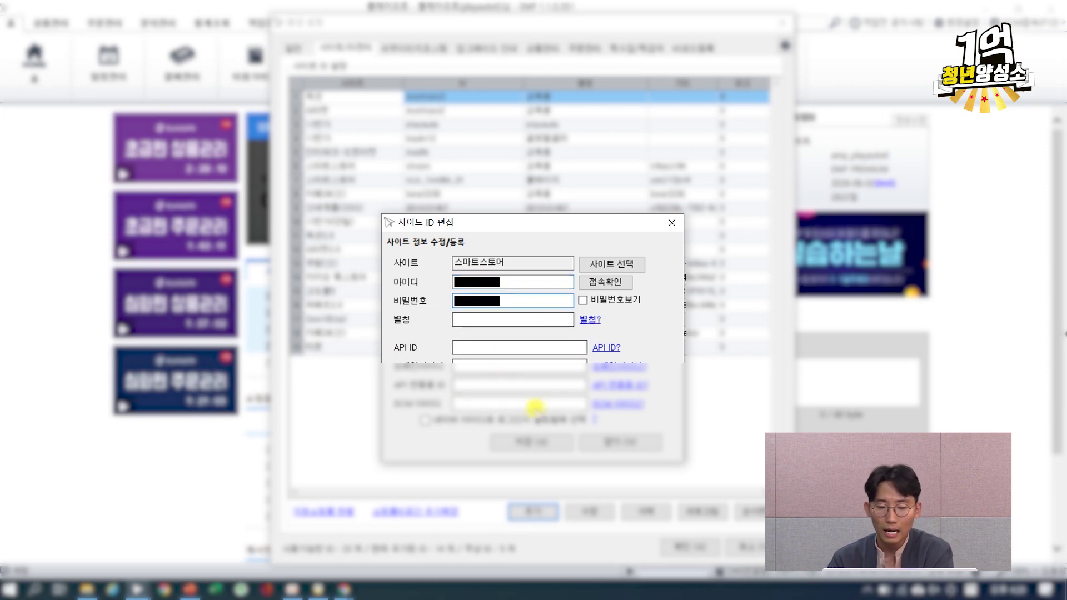
left_click(616, 349)
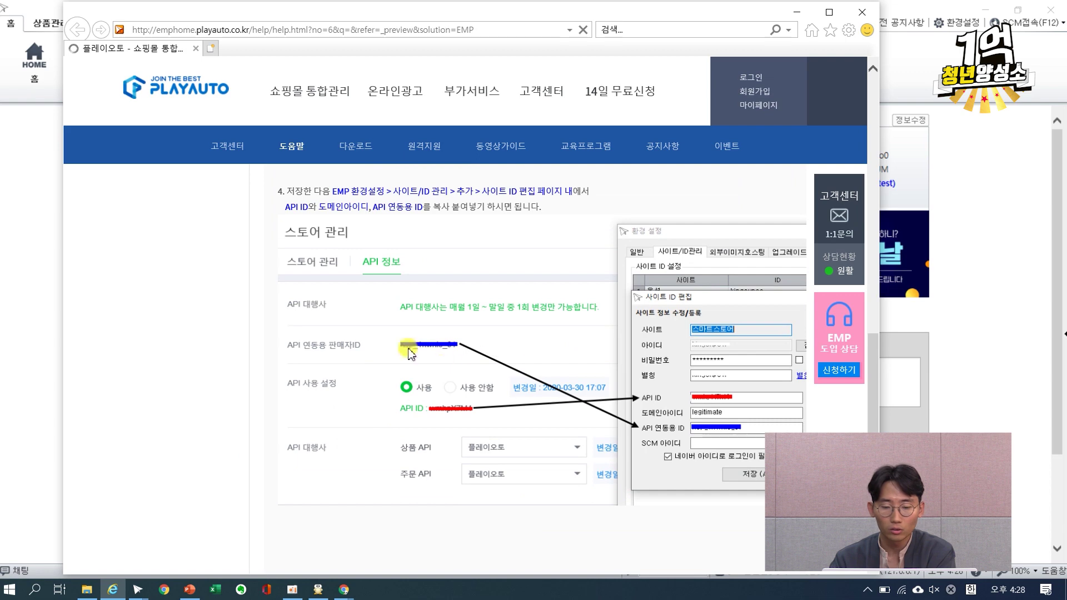
scroll(603, 362, "up", 6)
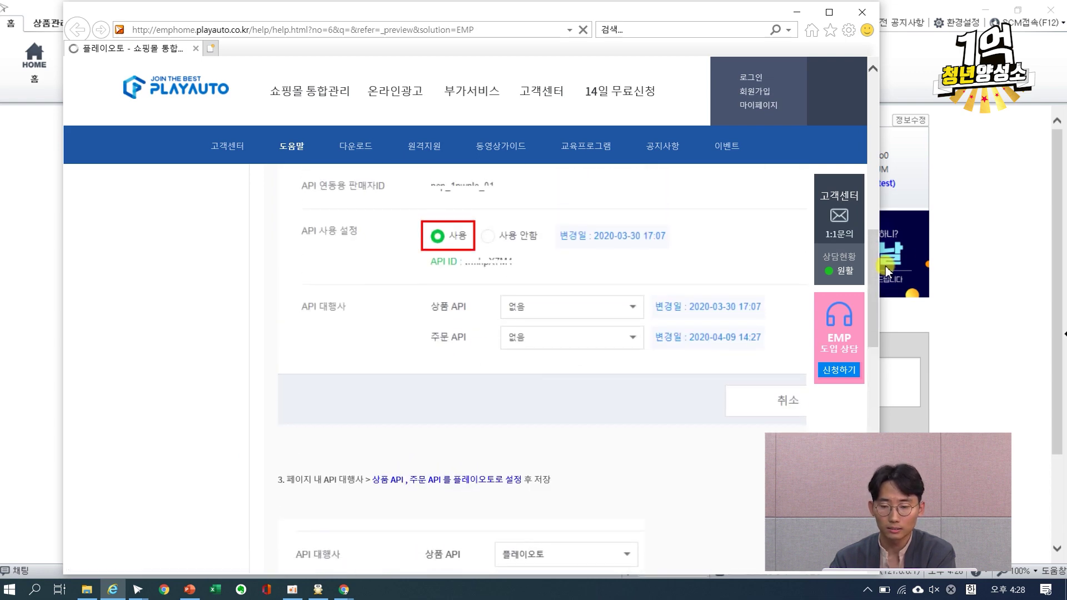
scroll(630, 271, "up", 5)
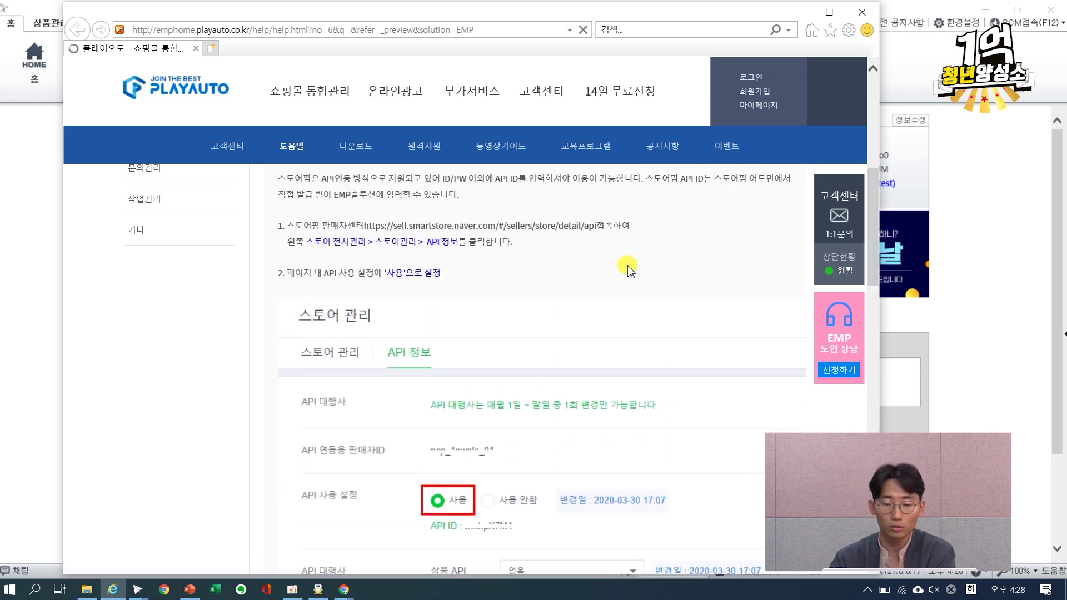
left_click(862, 12)
left_click(551, 345)
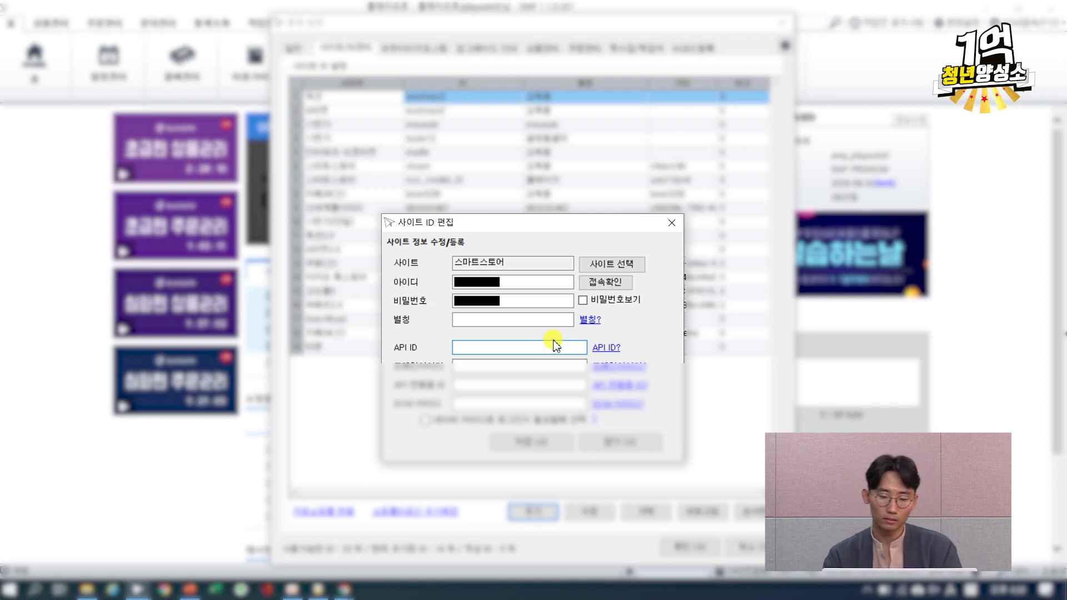
left_click(606, 440)
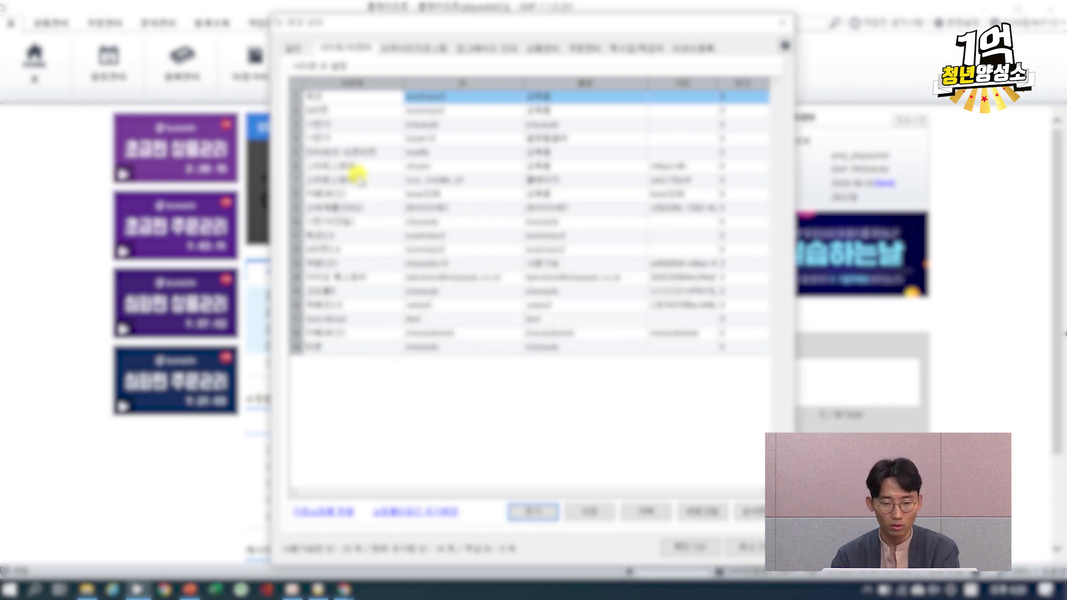
Open the registered 스마트스토어 entry with the alias 교육용 and examine its API ID and API 연동용 ID fields.
double_click(468, 168)
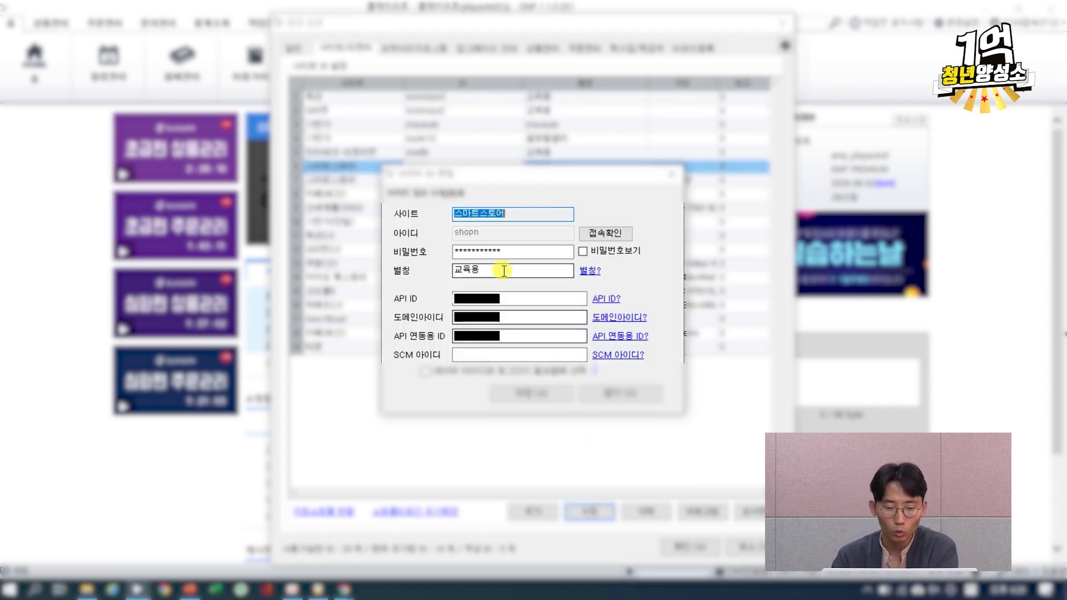
left_click(514, 302)
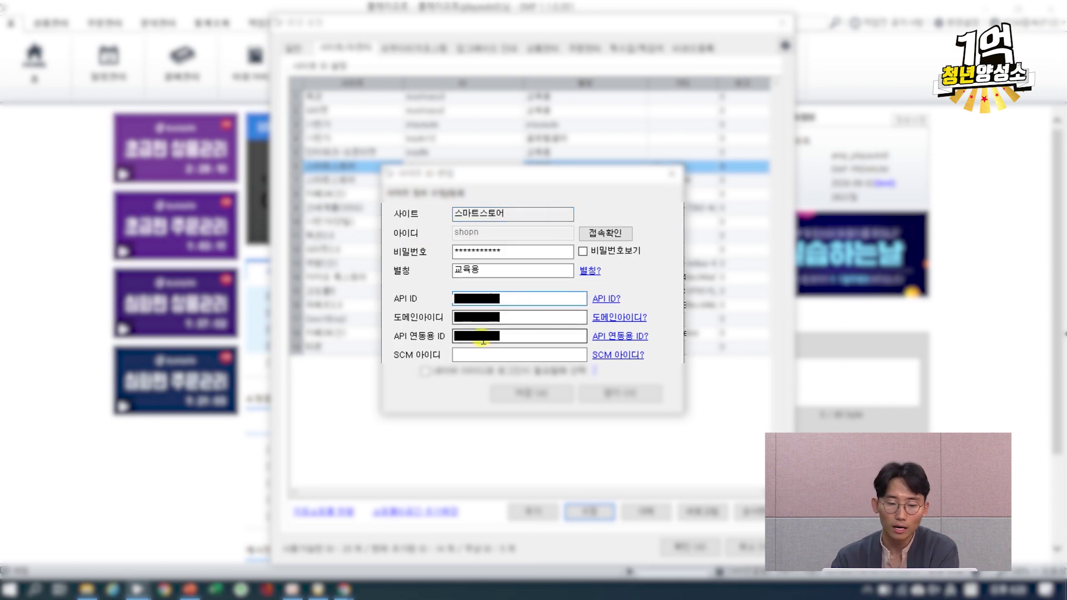
left_click(503, 336)
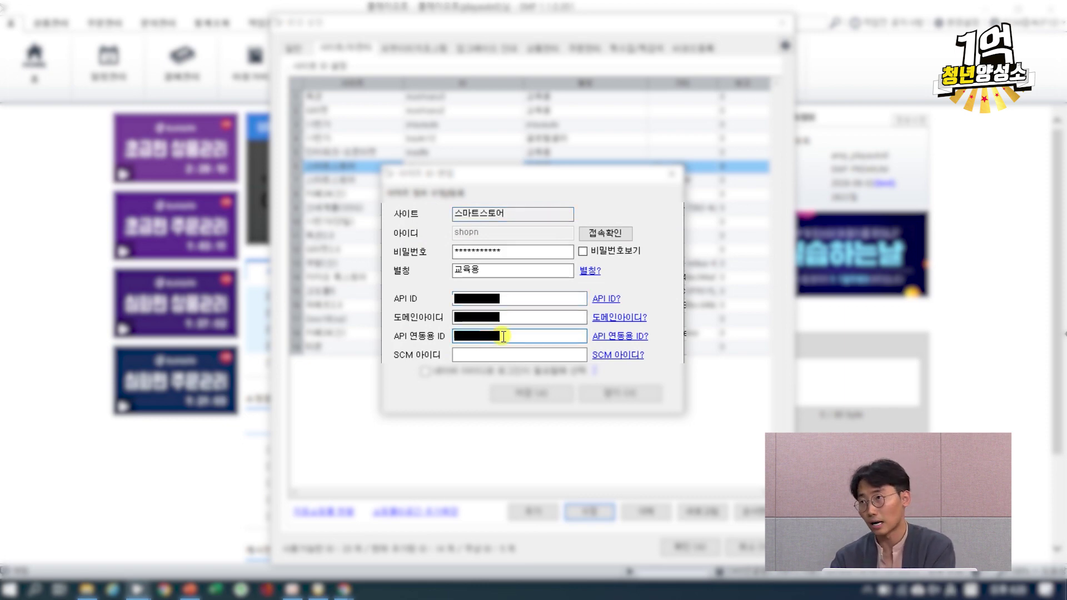
Open the registered 옥션 entry, examine which account fields it requires, and close it.
left_click(590, 510)
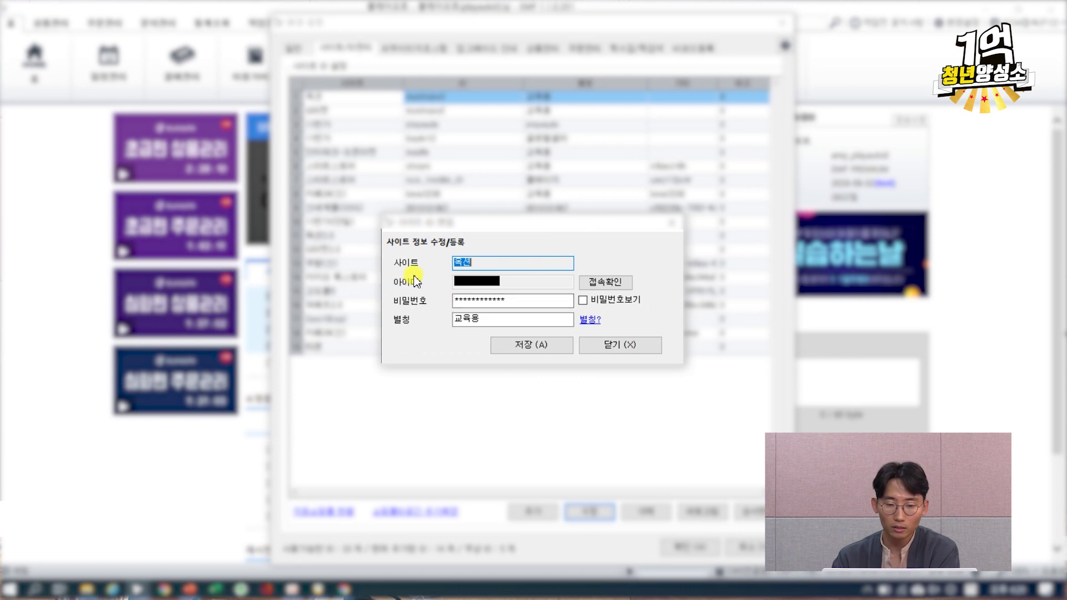
left_click(423, 293)
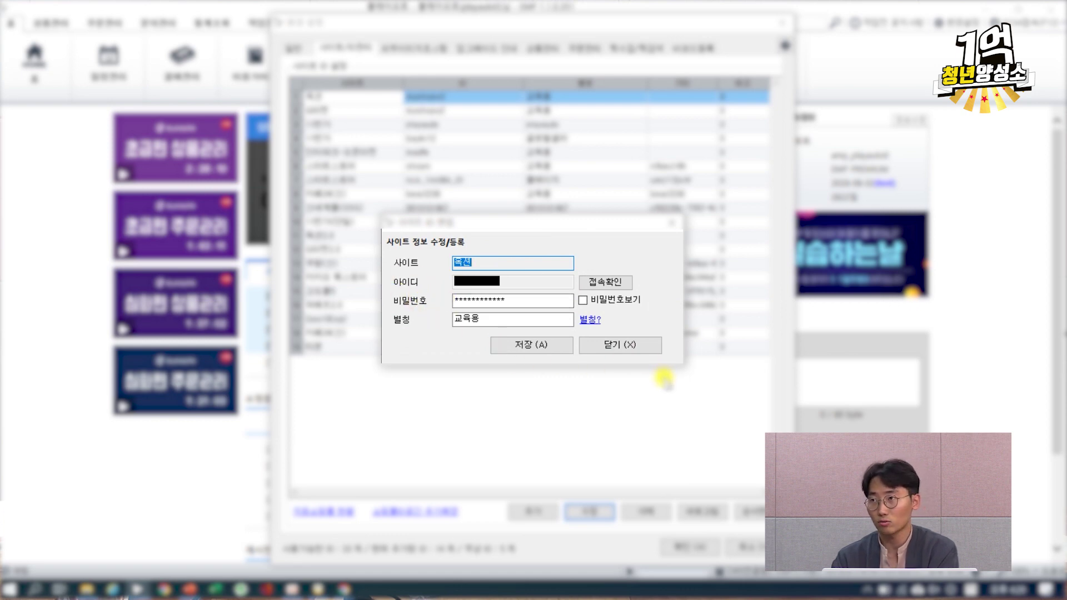
left_click(641, 350)
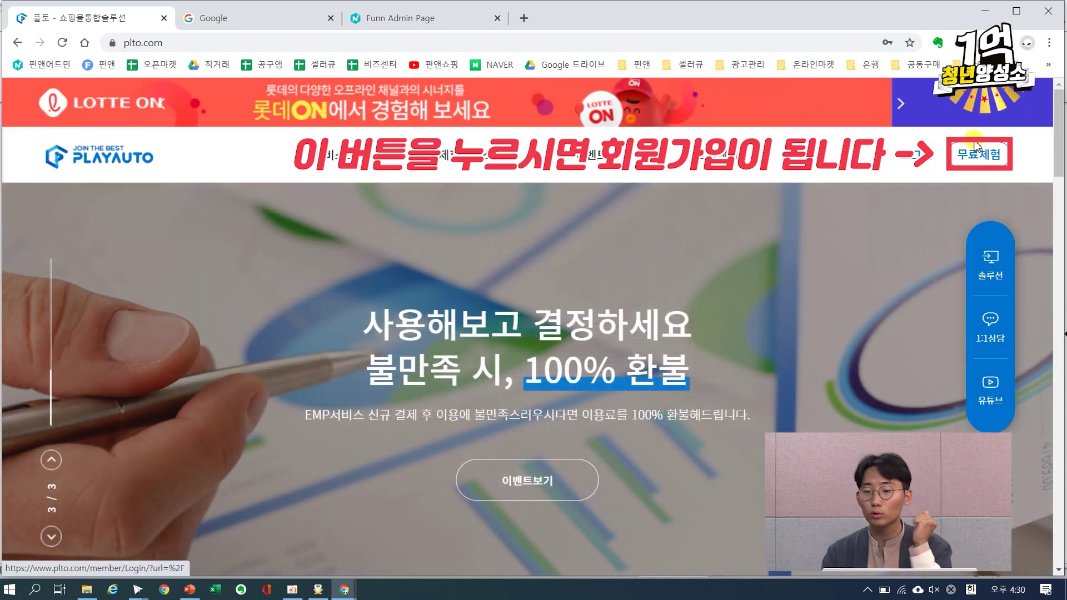
left_click(931, 162)
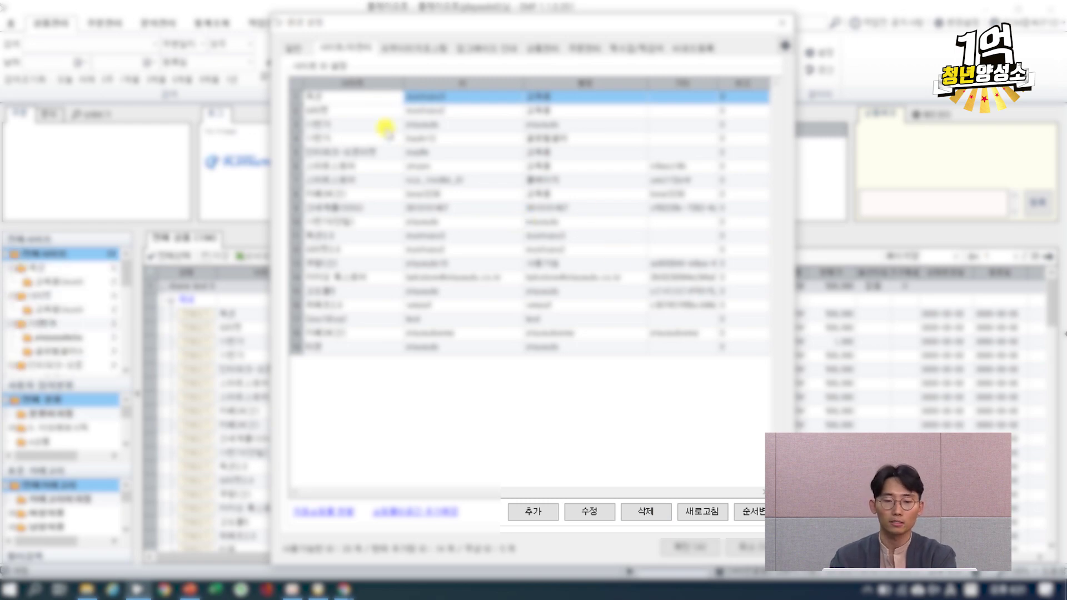
Try to delete the 인터파크-오픈마켓 entry from the registered site IDs, and dismiss the confirmation.
left_click(424, 149)
left_click(647, 512)
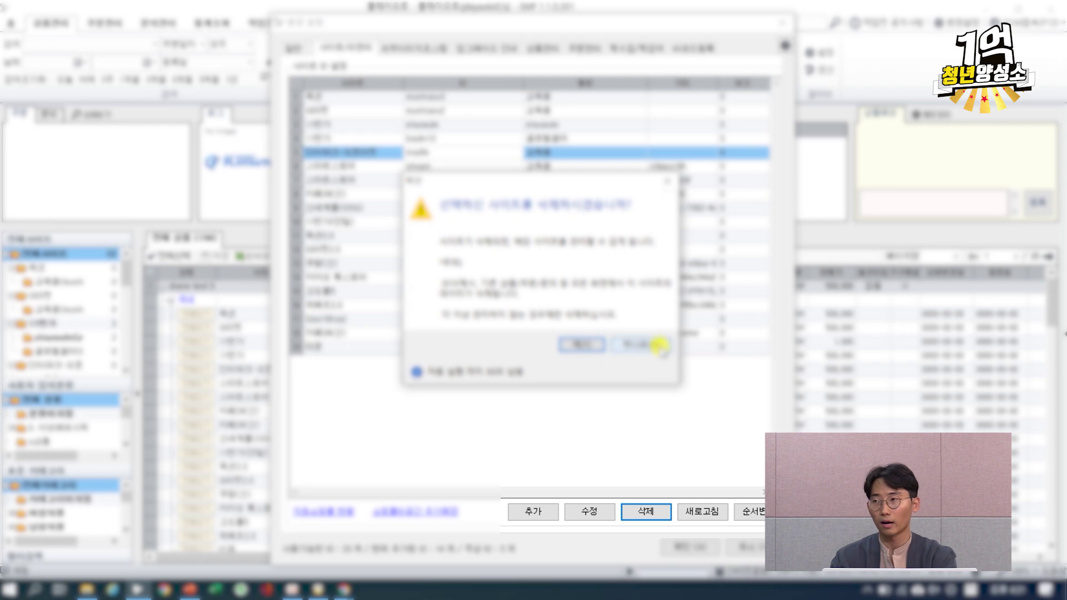
left_click(668, 180)
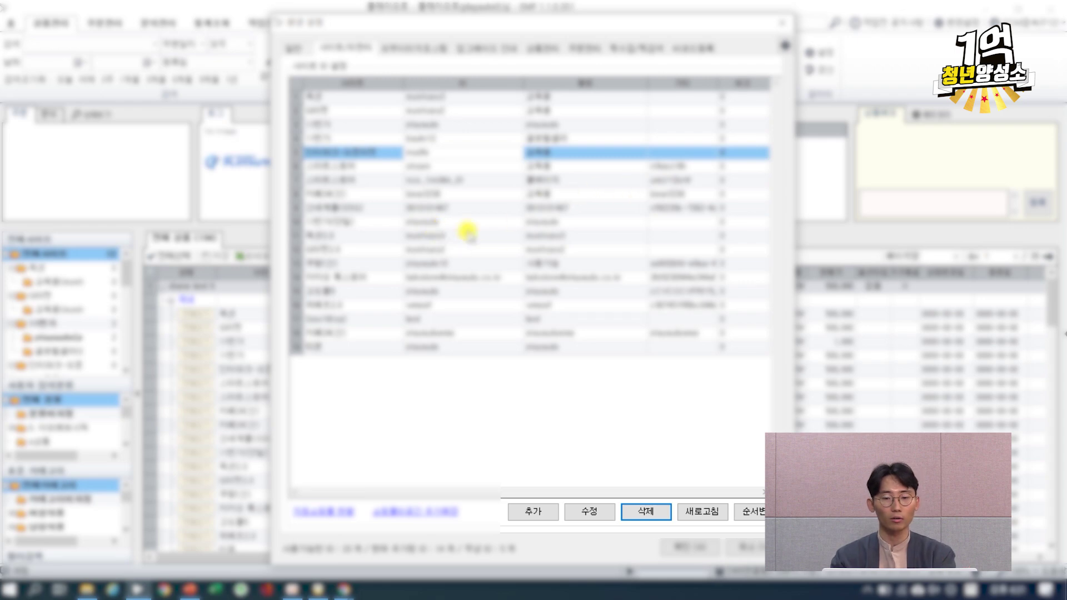
Leave the environment settings and open the product management list, dismissing the feature tips.
left_click(487, 166)
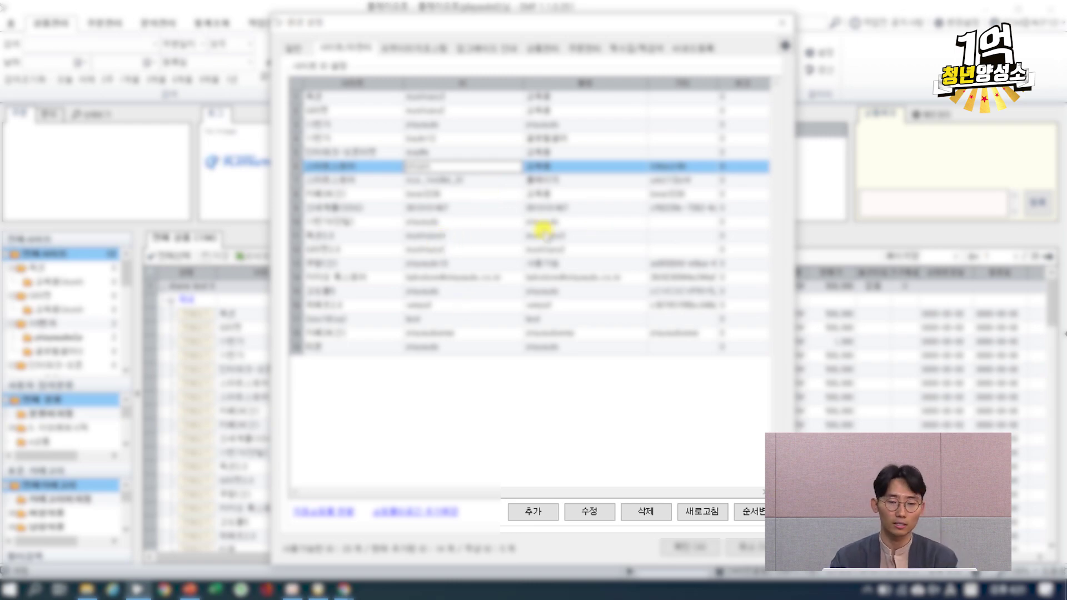
left_click(525, 193)
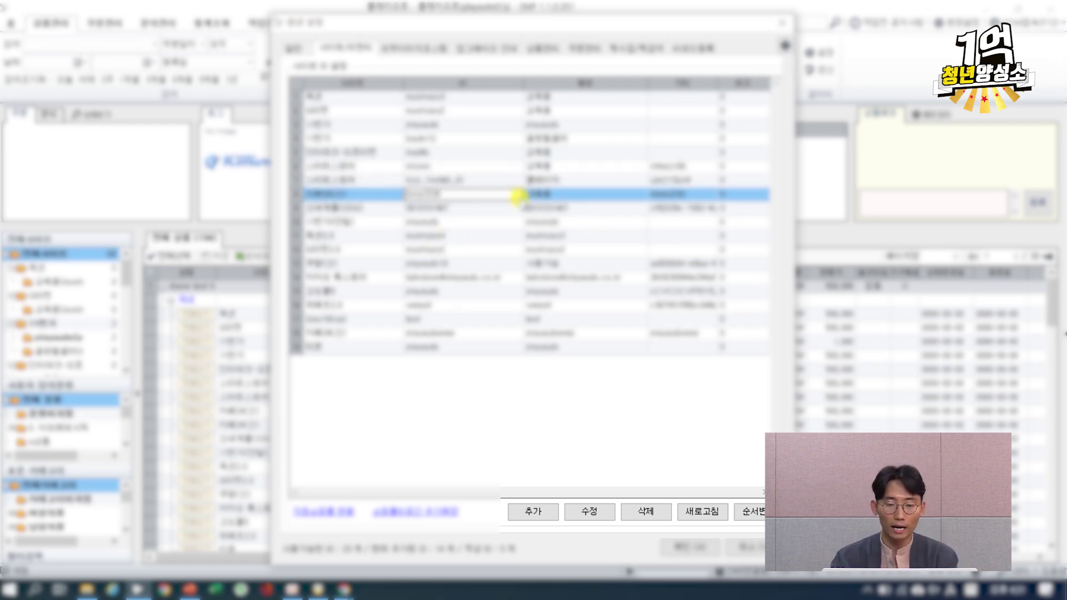
left_click(742, 541)
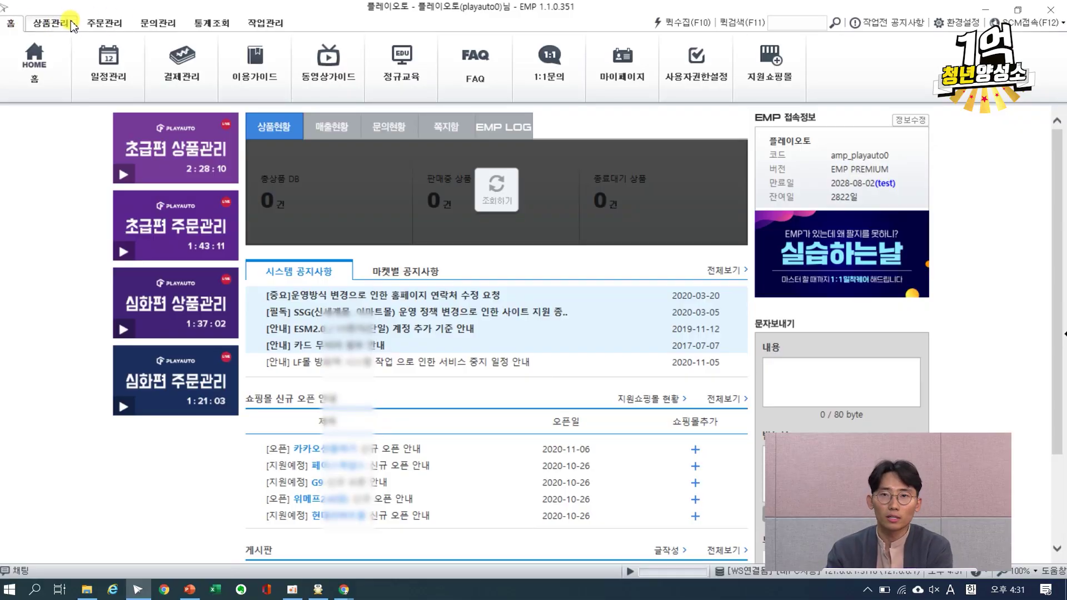
left_click(74, 22)
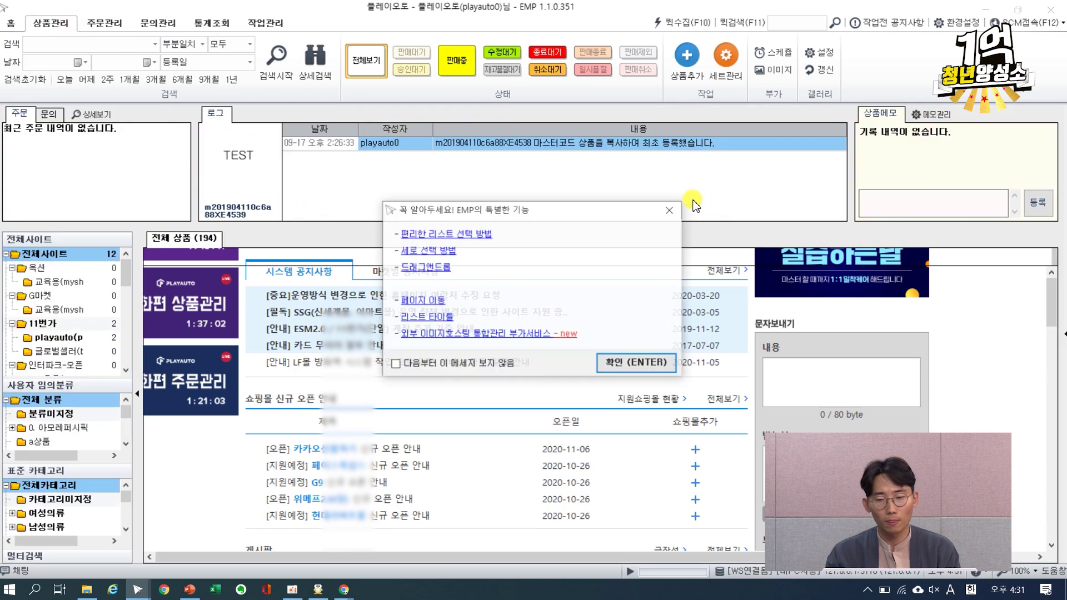
left_click(616, 362)
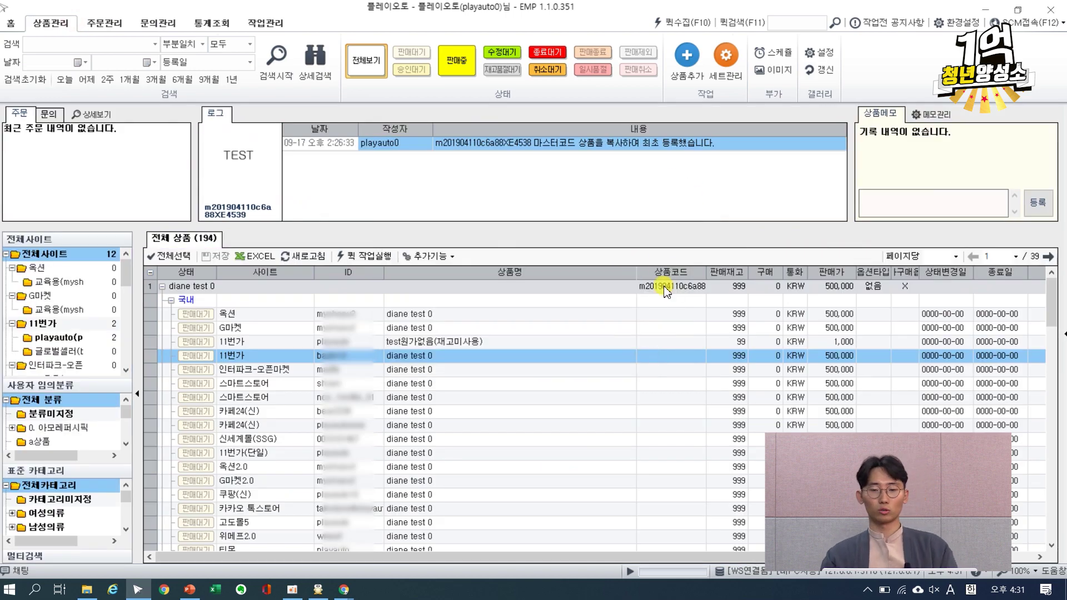
left_click(410, 412)
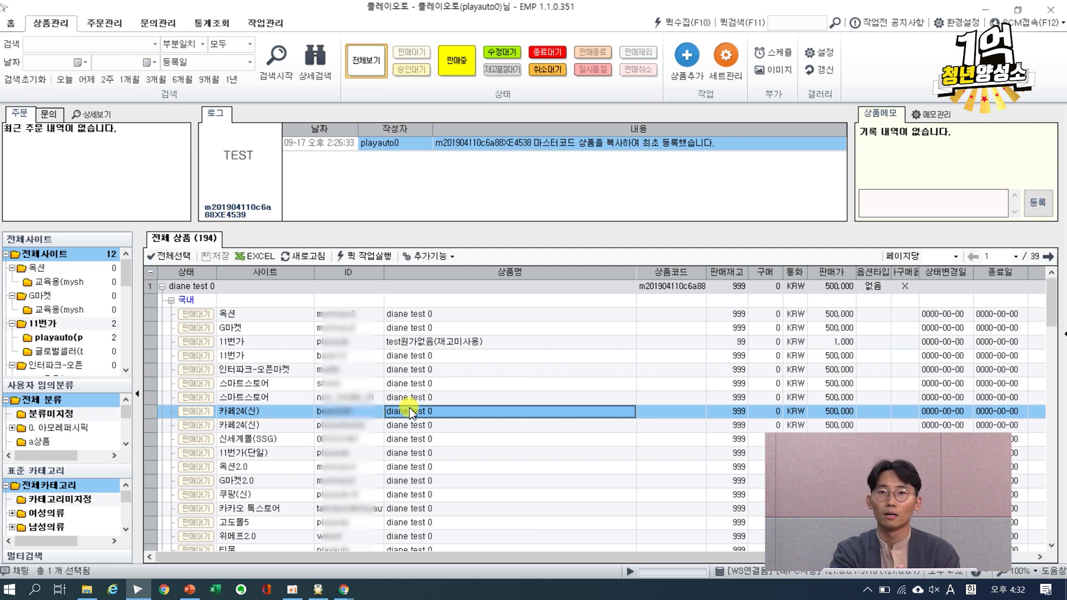
Start adding products with the method EXCEL 파일로 일괄 추가 / 일괄 수정.
left_click(688, 59)
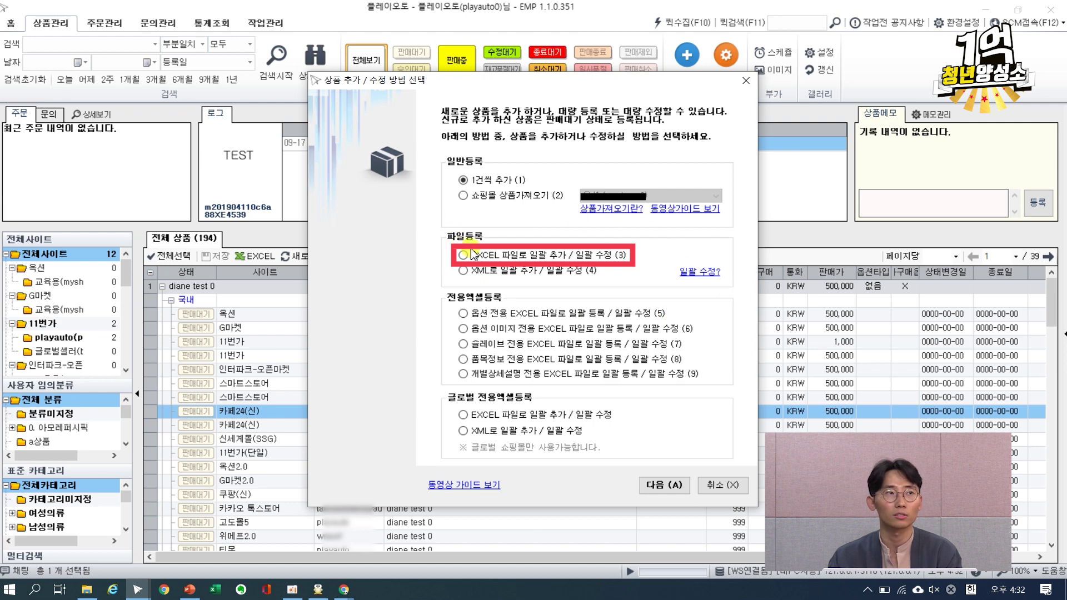
left_click(515, 257)
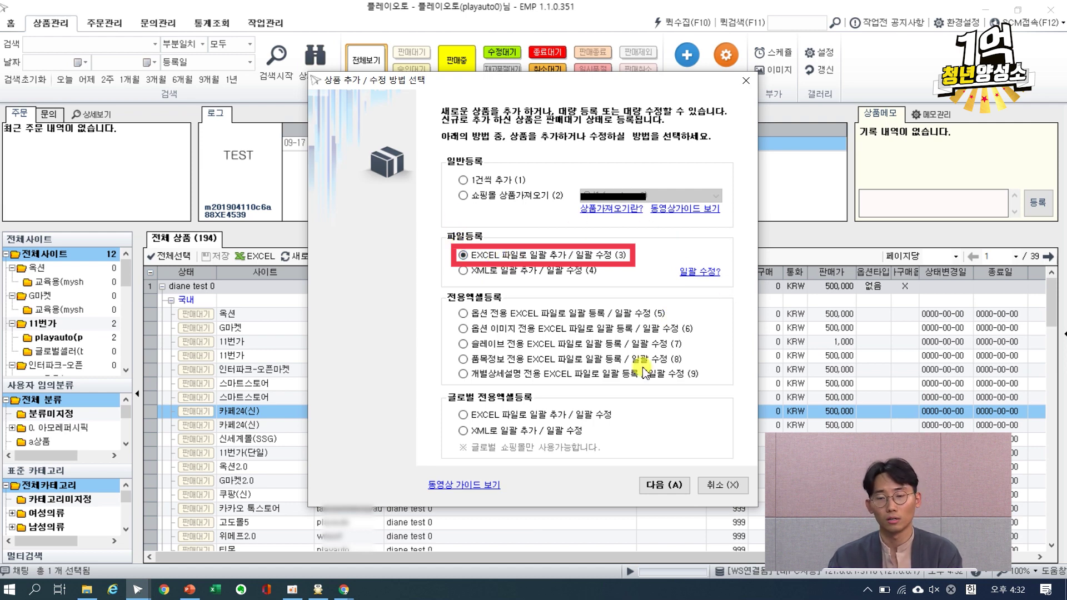
left_click(667, 486)
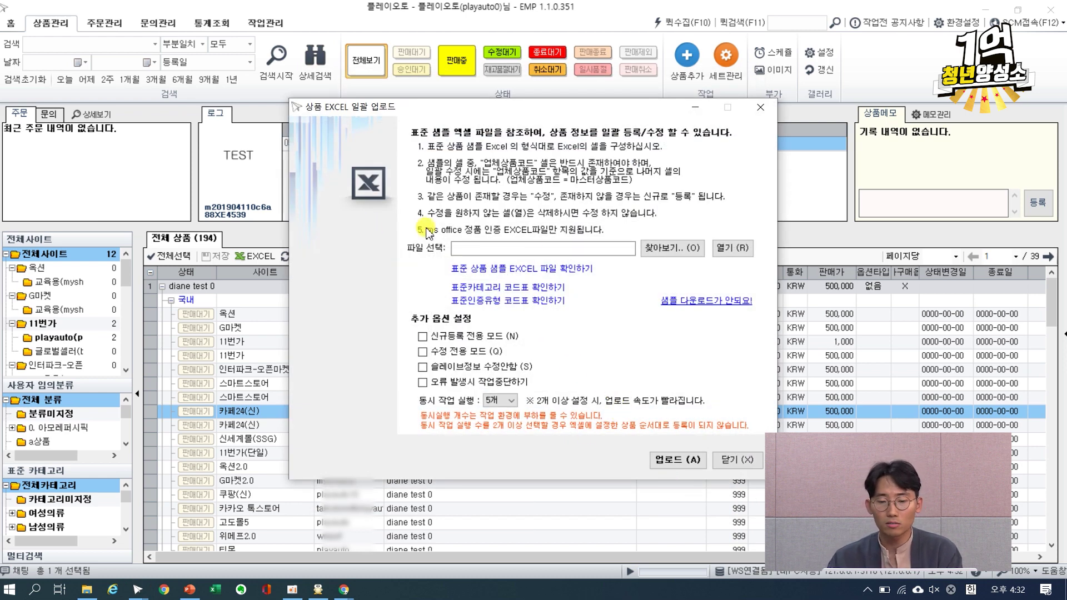
Choose 스스_생활잡화_마20_할2_무료_sanha_189764_001 from its download folder, rather than the Option file, as the bulk-upload file.
left_click(676, 249)
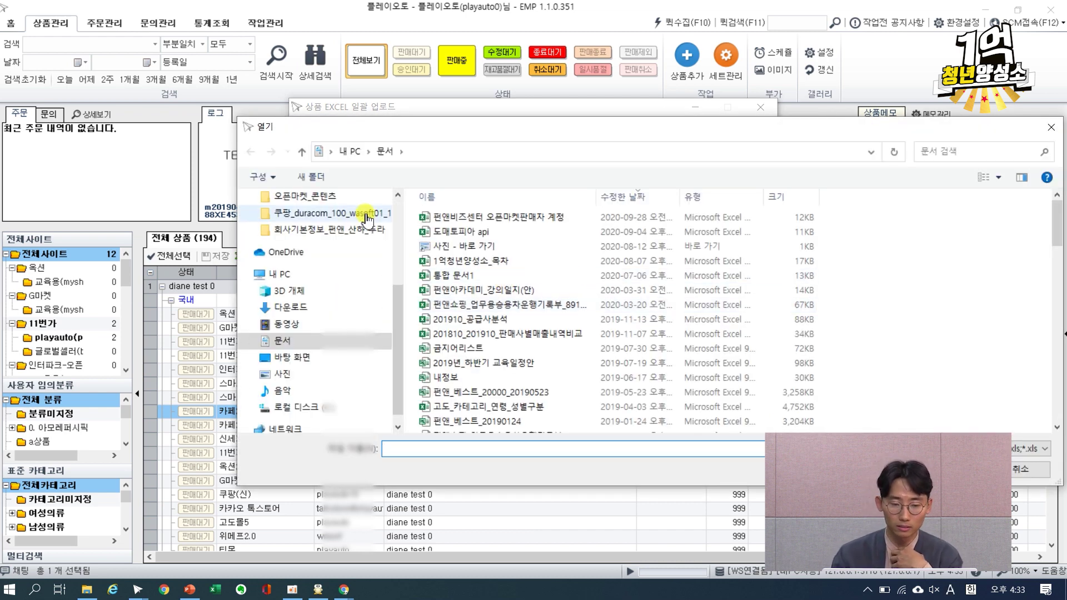
scroll(370, 278, "up", 3)
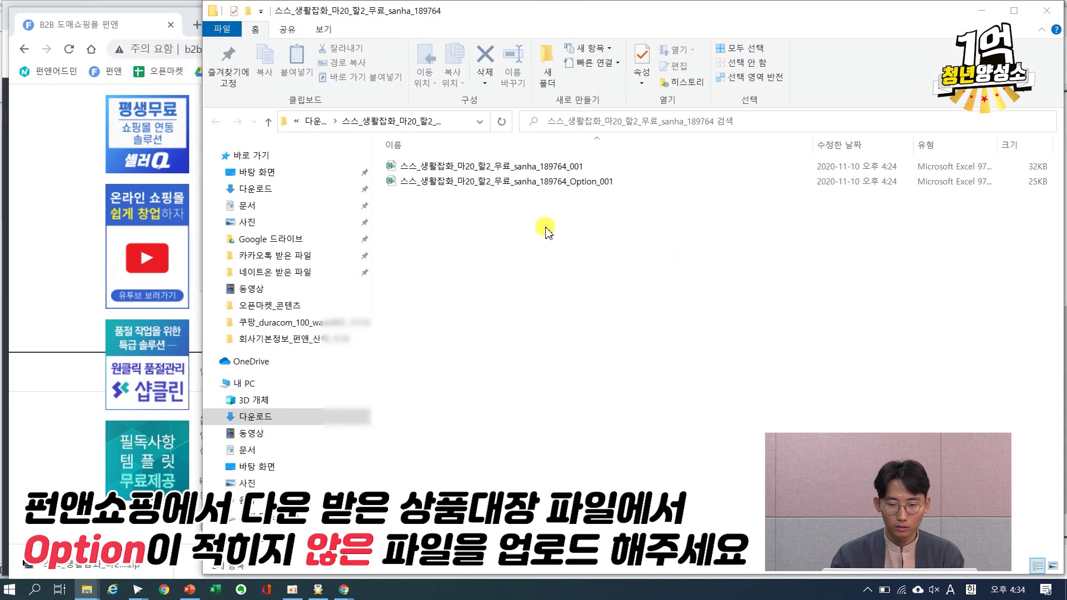
left_click(543, 183)
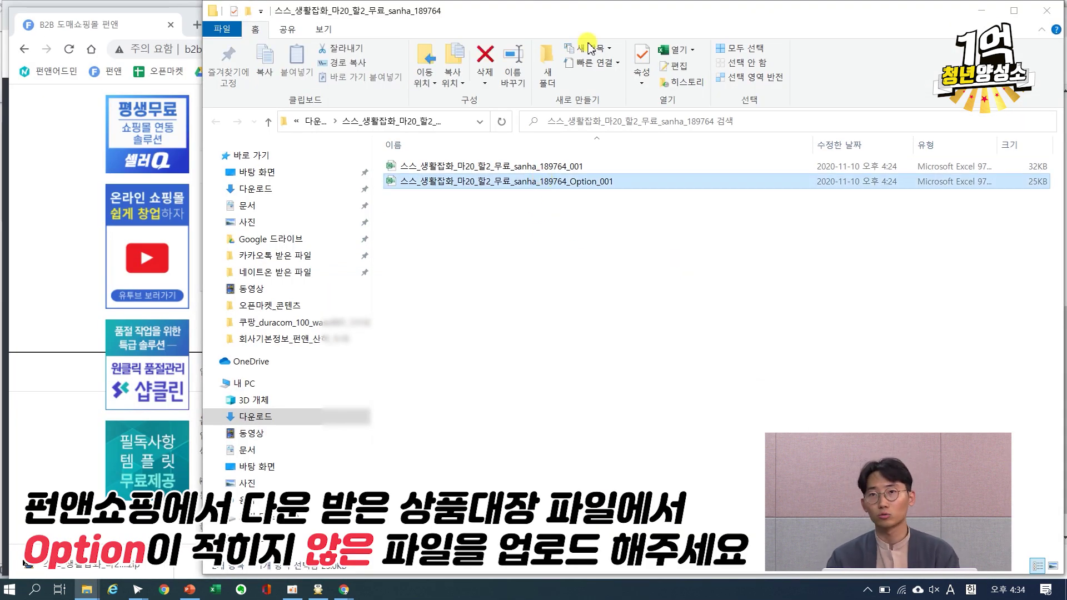
left_click(568, 167)
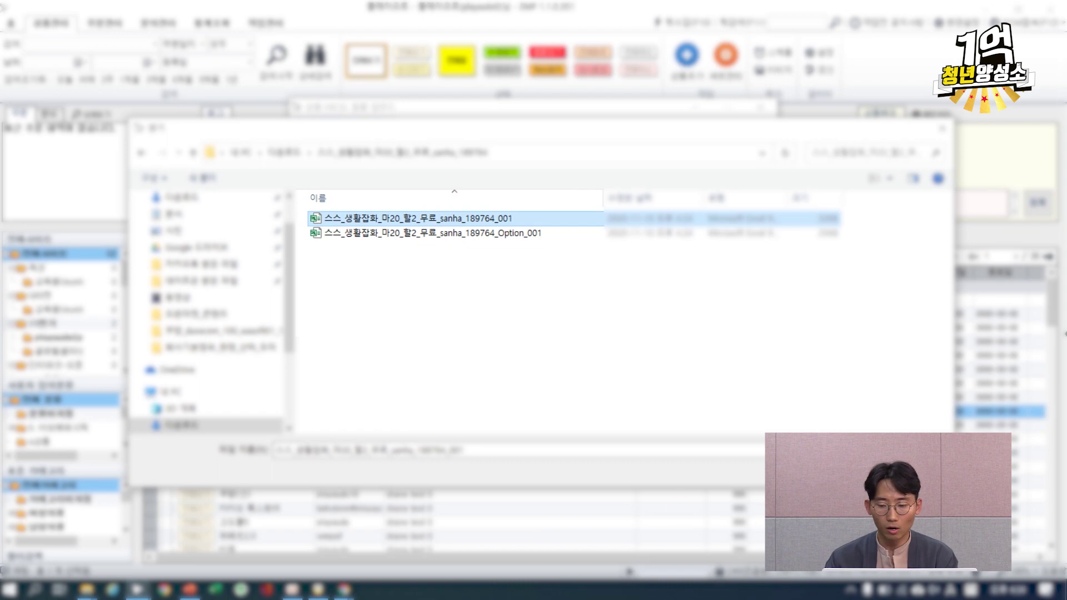
key("Return")
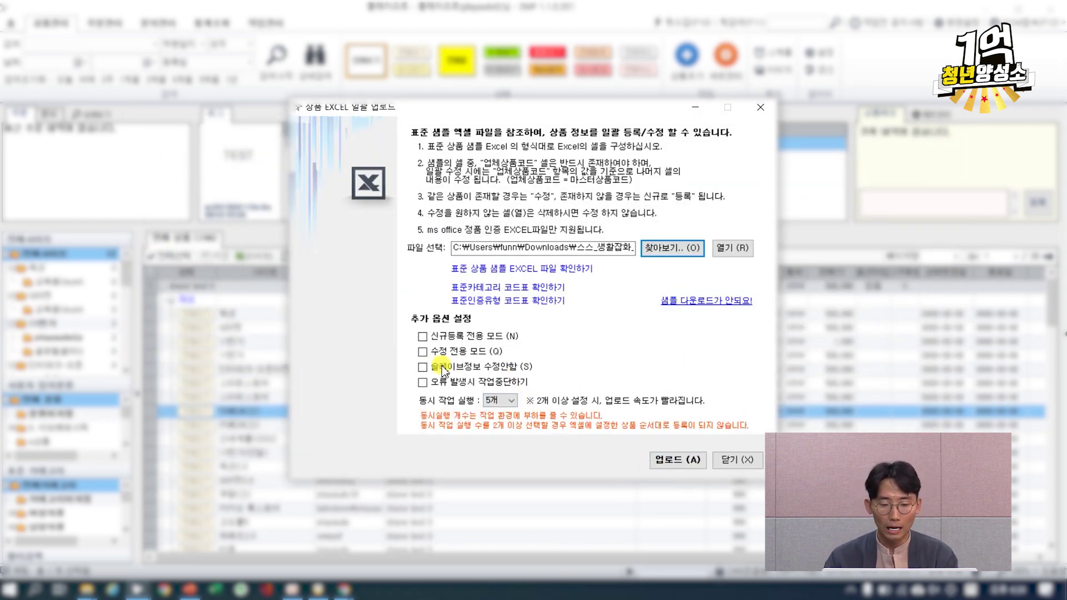
Enable 신규등록 전용 모드 and 수정 전용 모드 in the additional upload options, and clear both again.
left_click(423, 337)
left_click(422, 351)
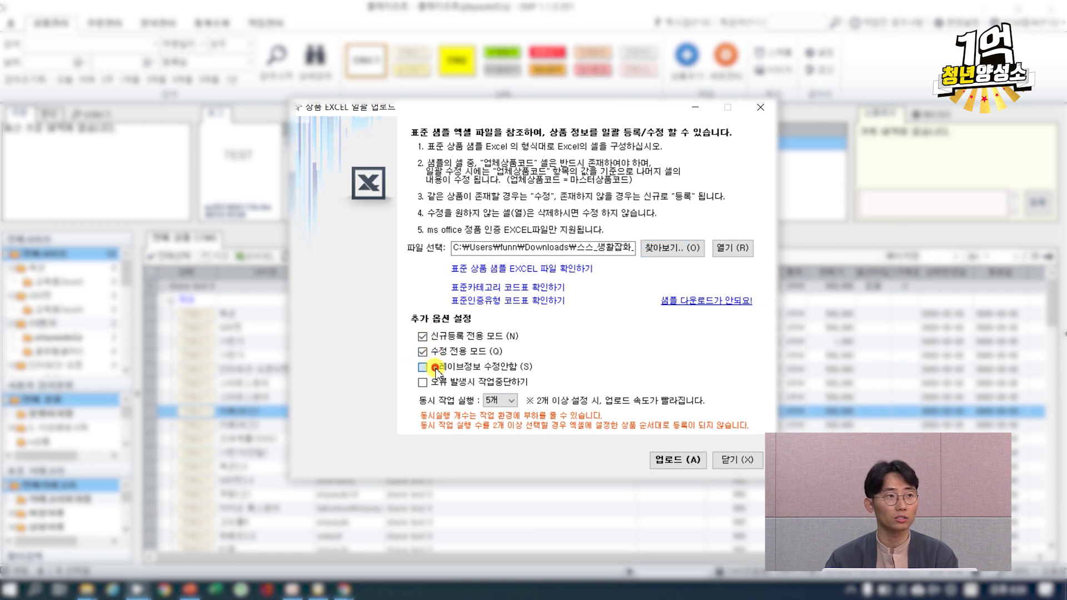
left_click(445, 352)
left_click(460, 339)
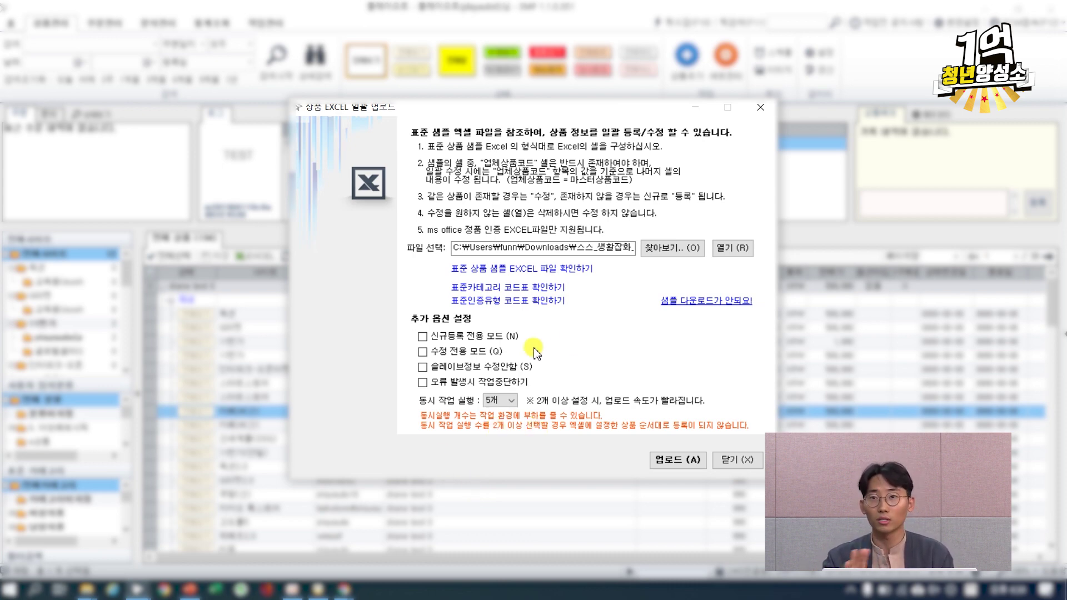
Upload the selected product file and acknowledge the result notice.
left_click(669, 462)
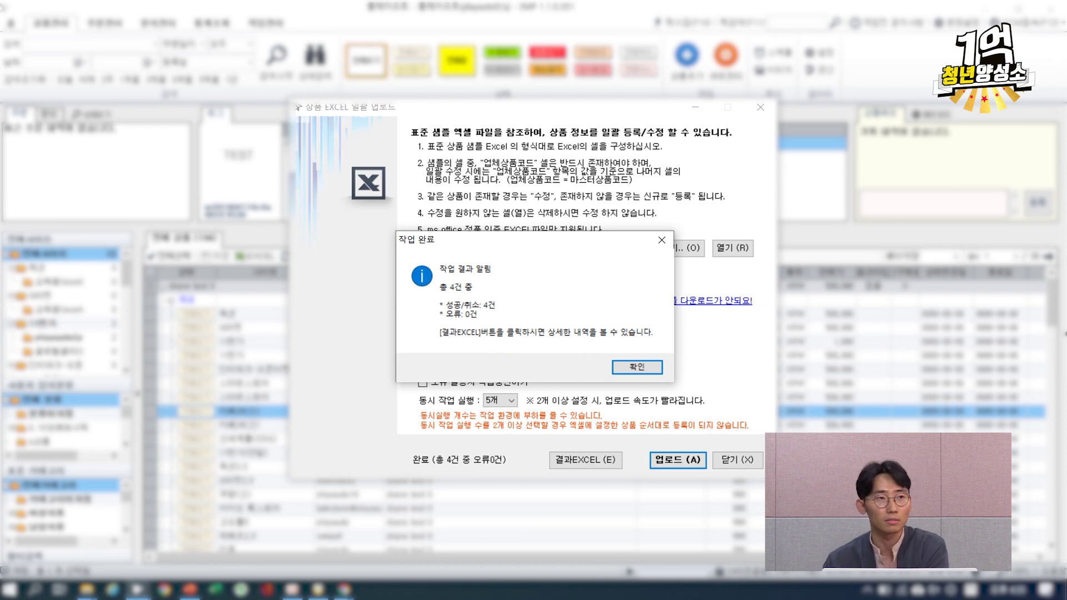
left_click(630, 365)
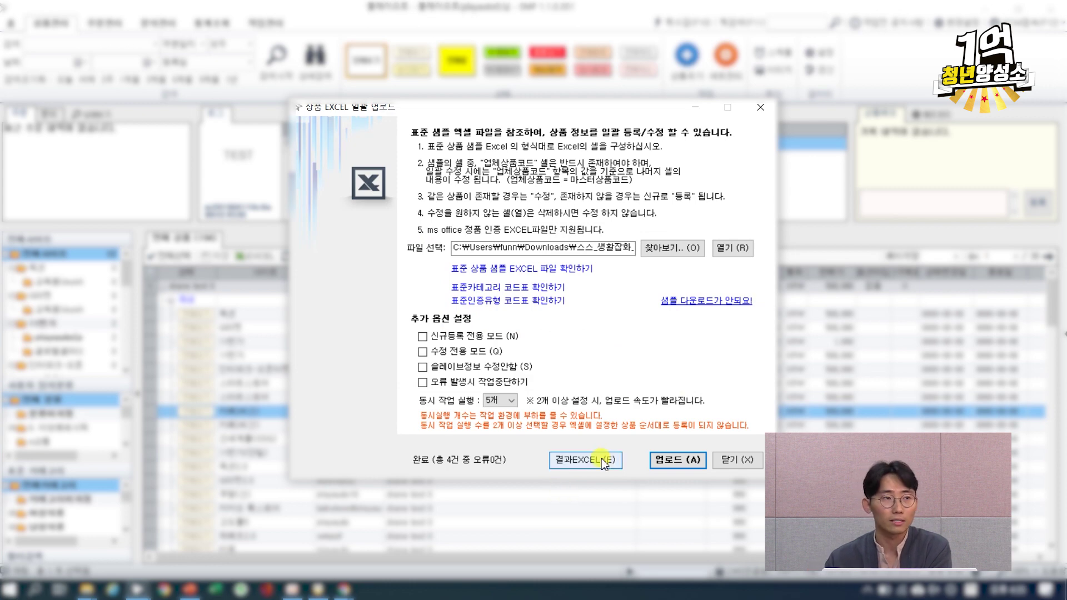
Open the upload result Excel file, widen column A to examine each product's result, and close it without saving.
left_click(566, 472)
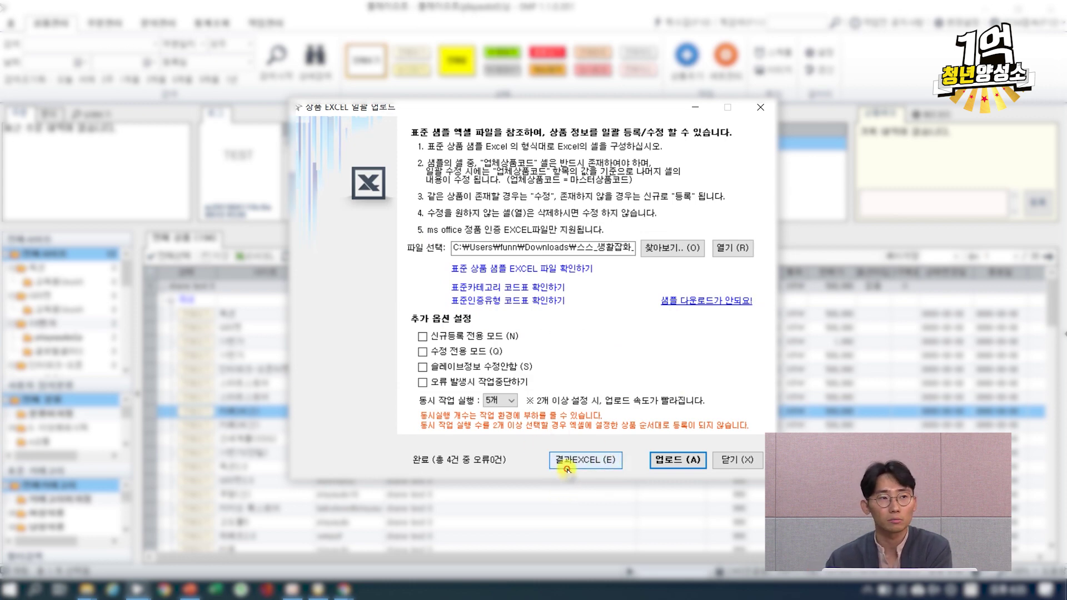
left_click(576, 338)
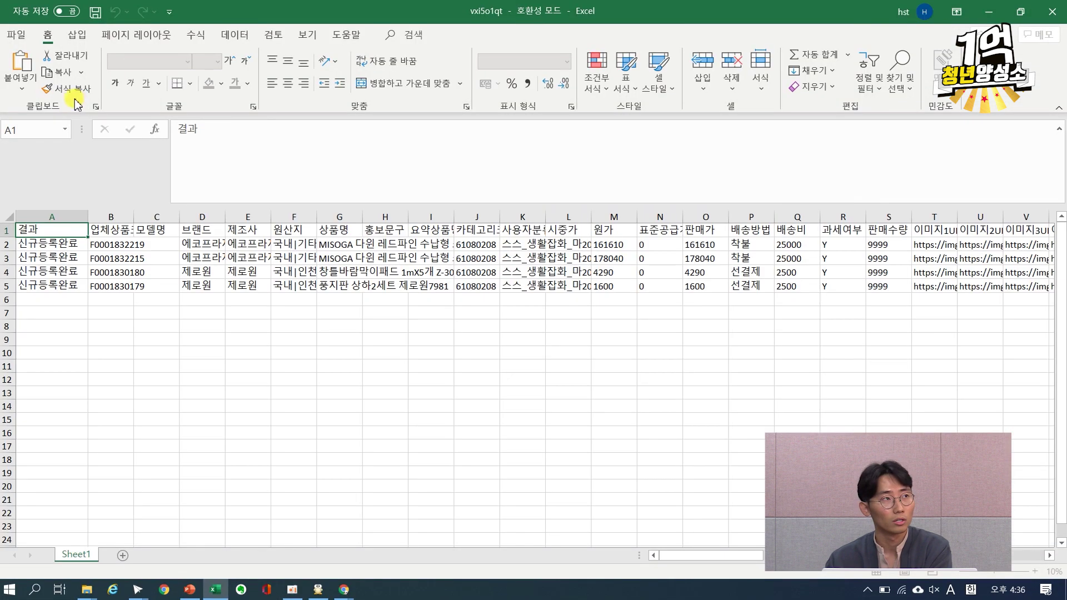
left_click_drag(90, 216, 249, 311)
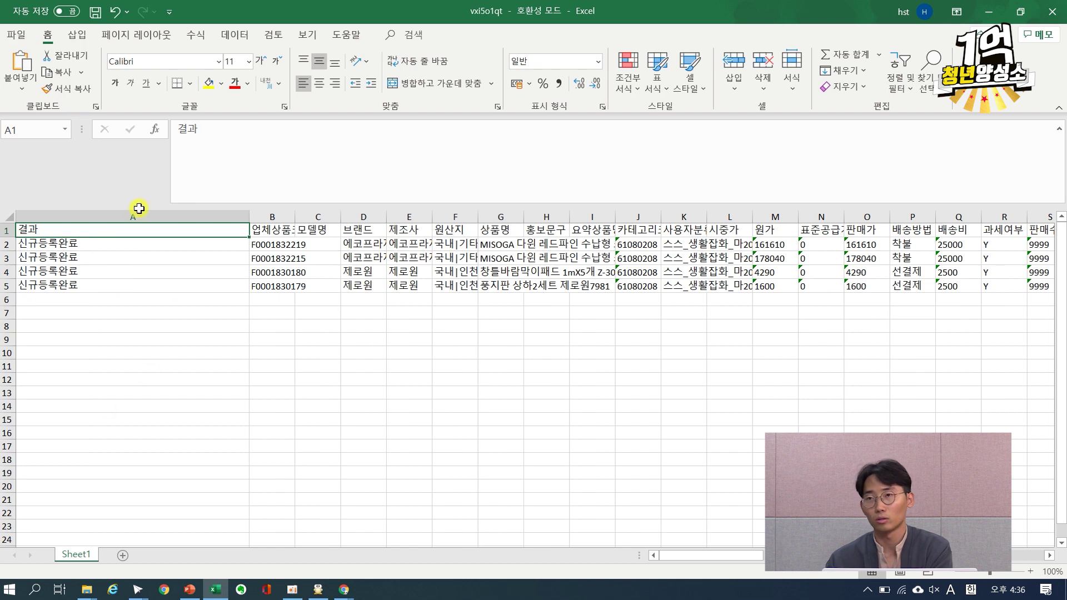
left_click(1052, 11)
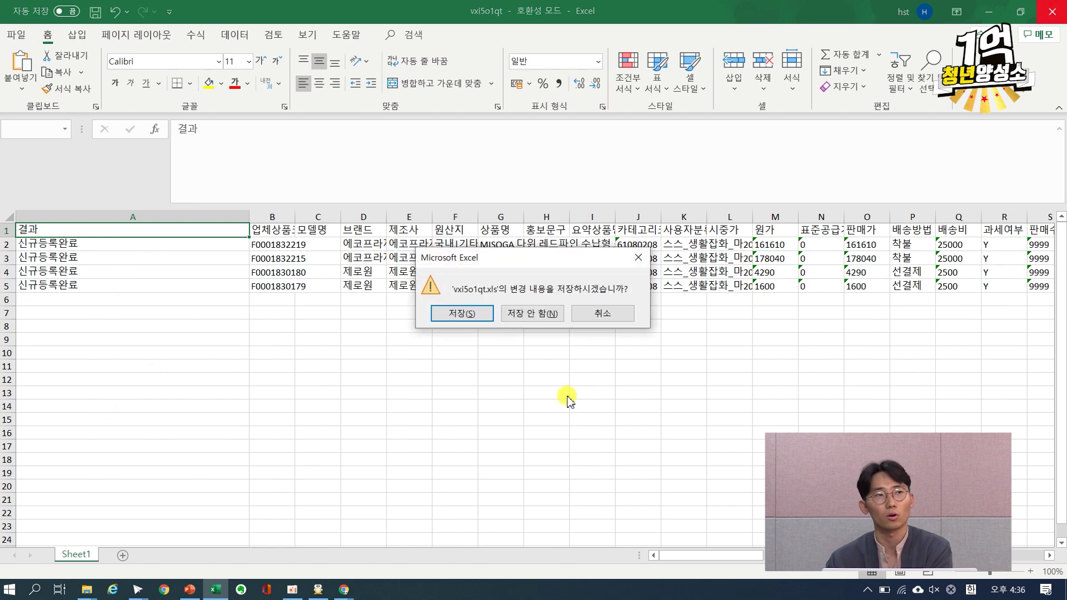
left_click(549, 318)
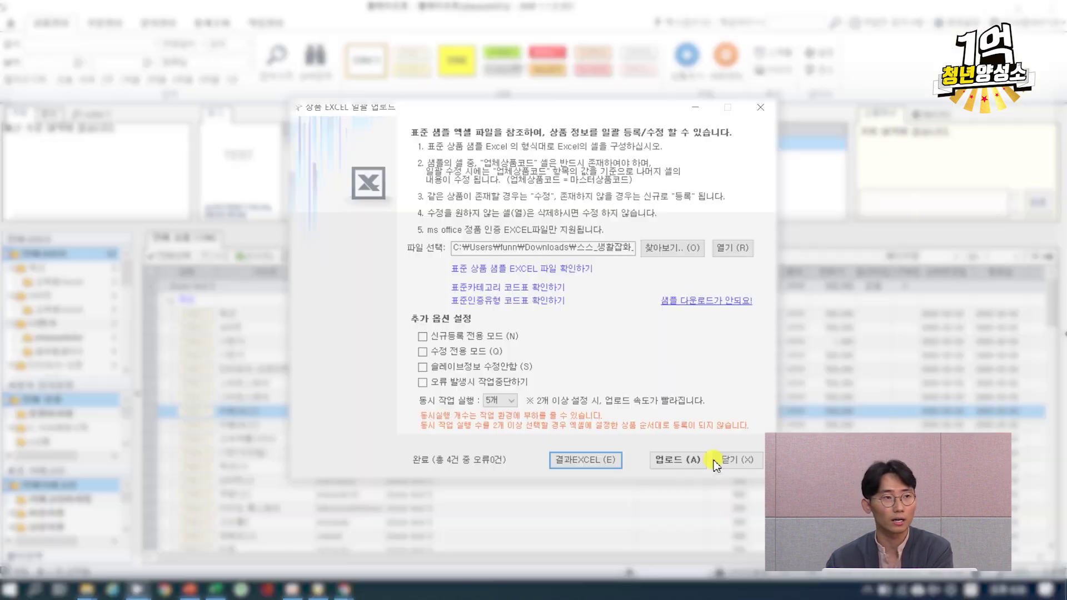
Examine the option for attaching the result Excel to a 1:1 inquiry, and close the bulk-upload dialog.
left_click(574, 459)
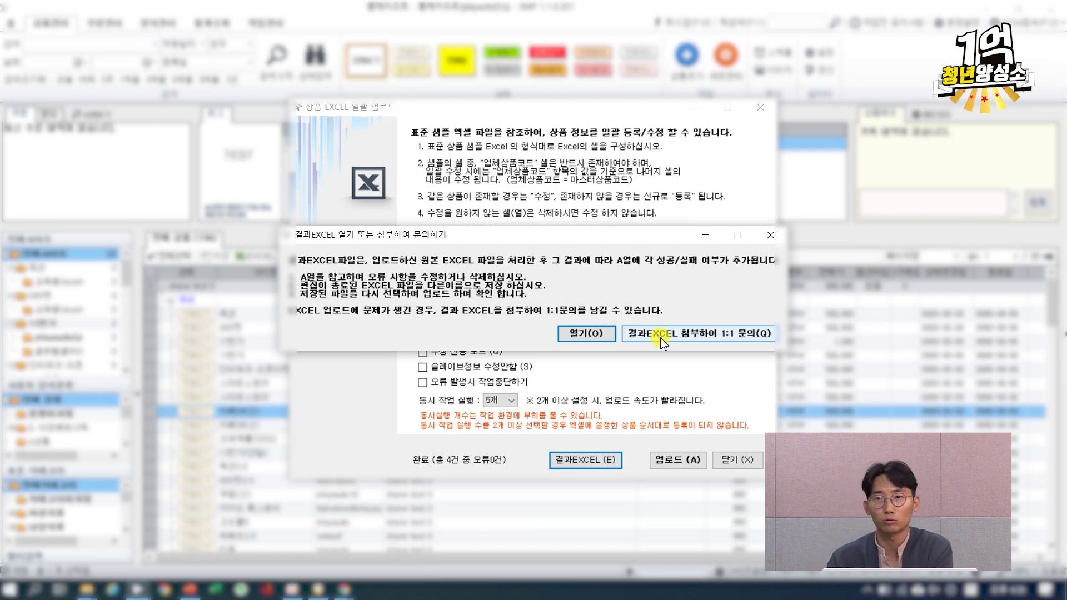
left_click(770, 236)
left_click(737, 460)
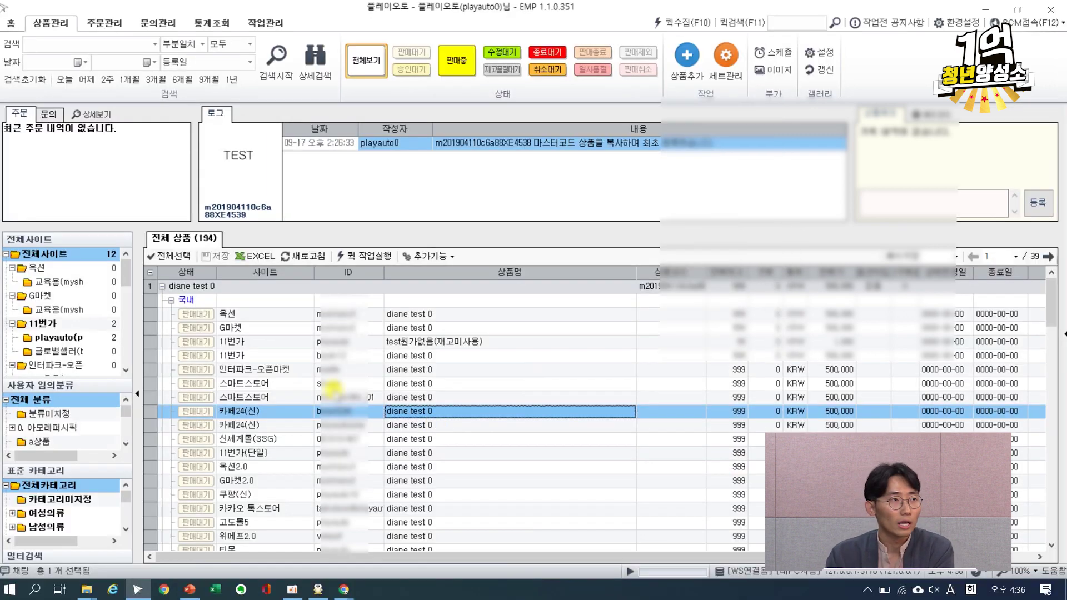
Examine the shopping-mall entries listed under the newly uploaded product 풍지판 상하2세트 제로원7981.
left_click(251, 369)
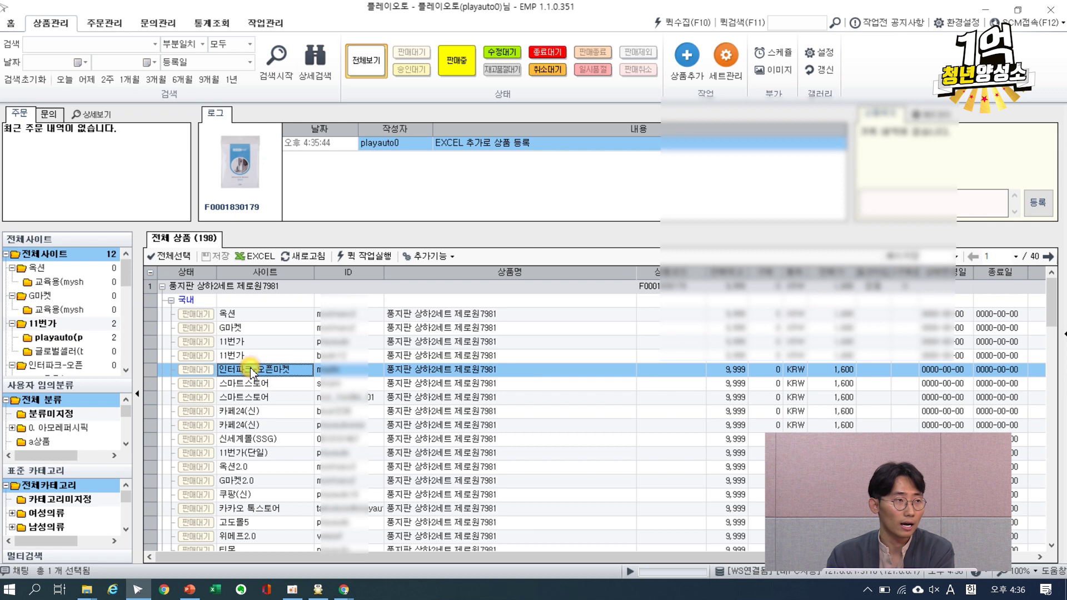
left_click(266, 398)
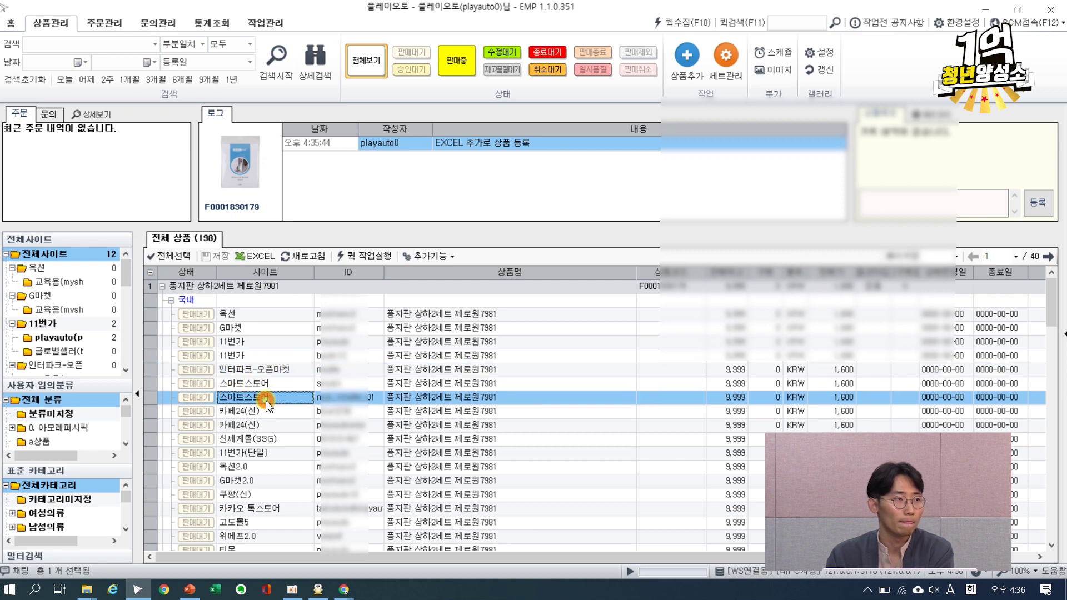
left_click(304, 453)
left_click(212, 286)
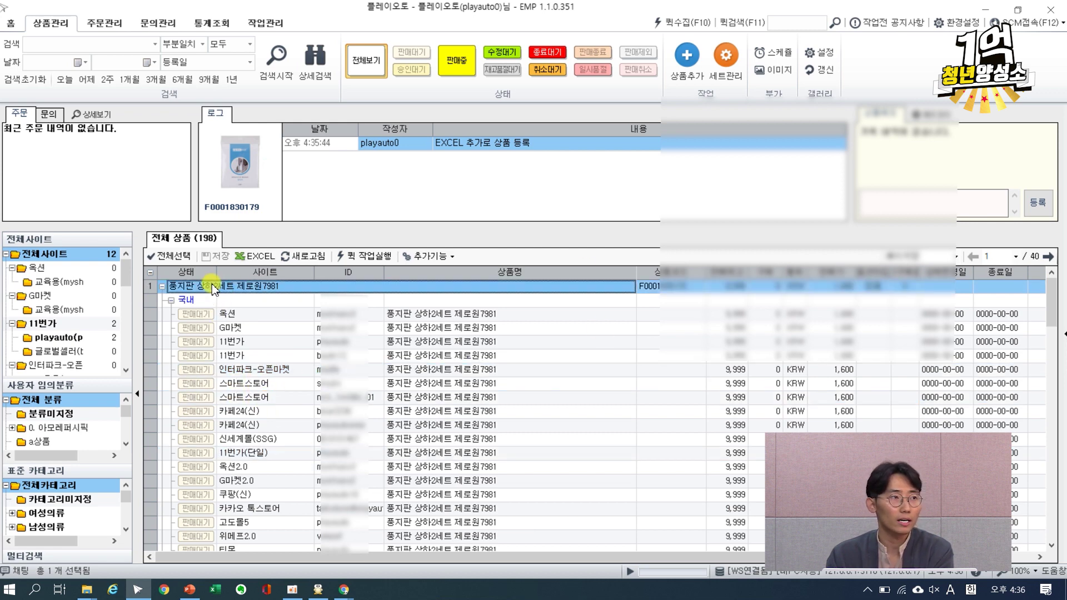
left_click(233, 315)
left_click(238, 329)
left_click(242, 342)
left_click(246, 355)
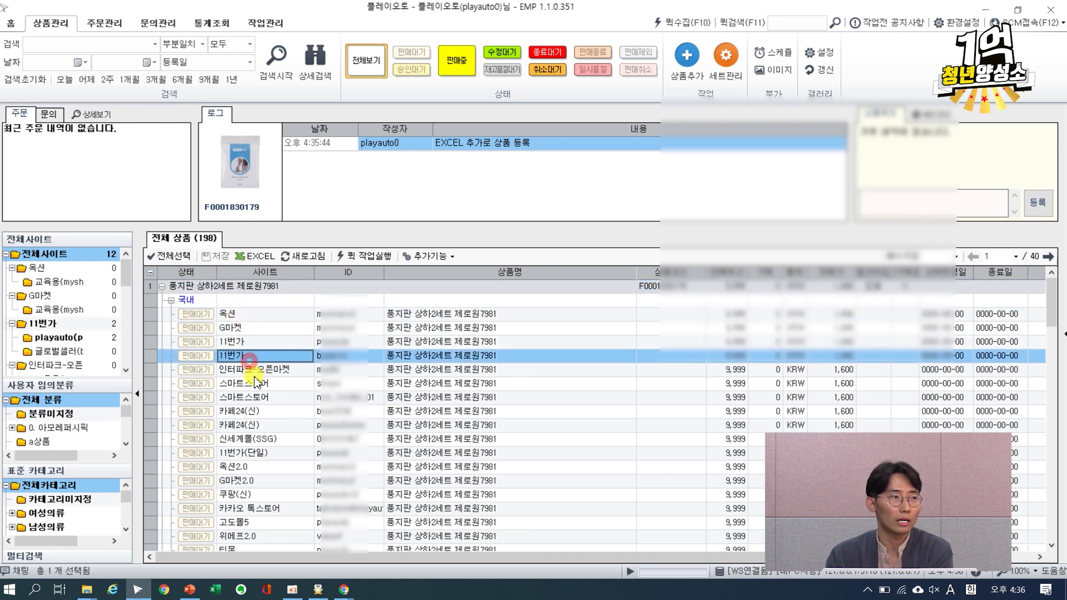
left_click(254, 384)
left_click(261, 439)
left_click(267, 495)
left_click(281, 522)
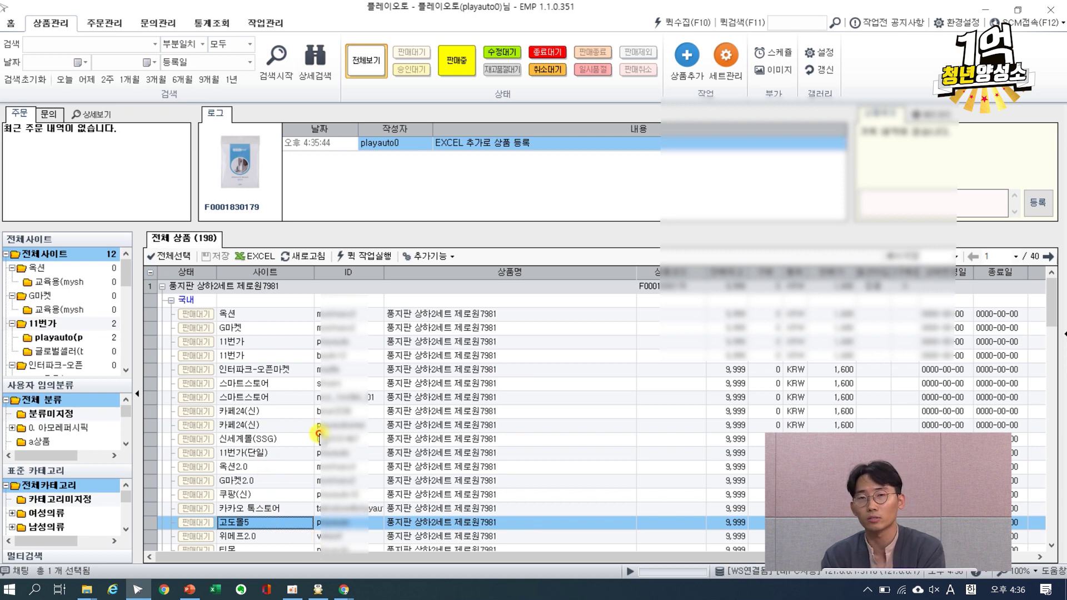
left_click(339, 439)
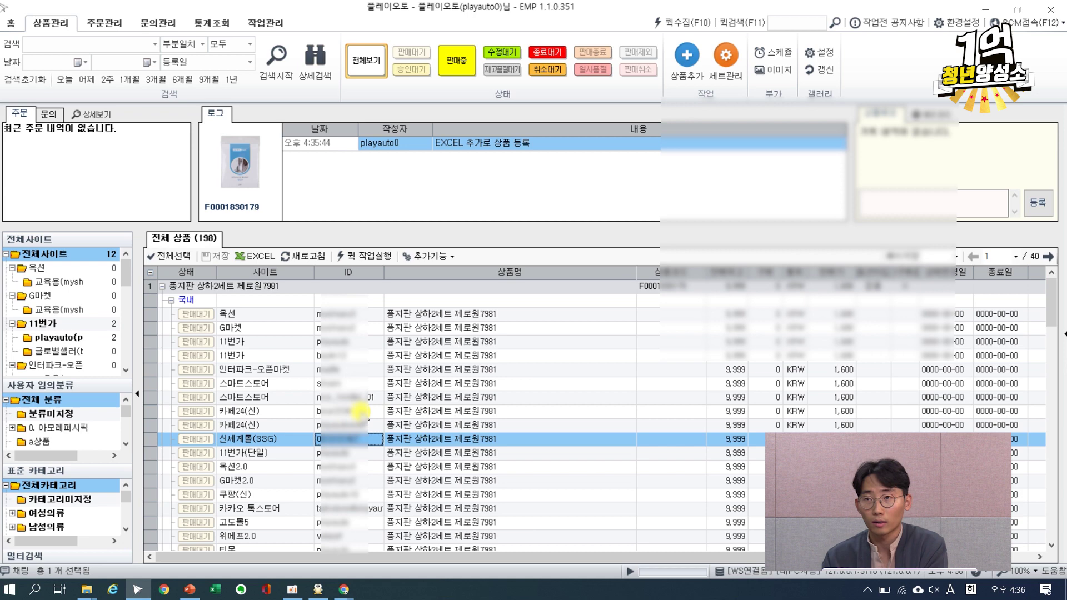
Open the registered site IDs in the environment settings, compare them with the product's mall entries, and close the settings.
left_click(950, 23)
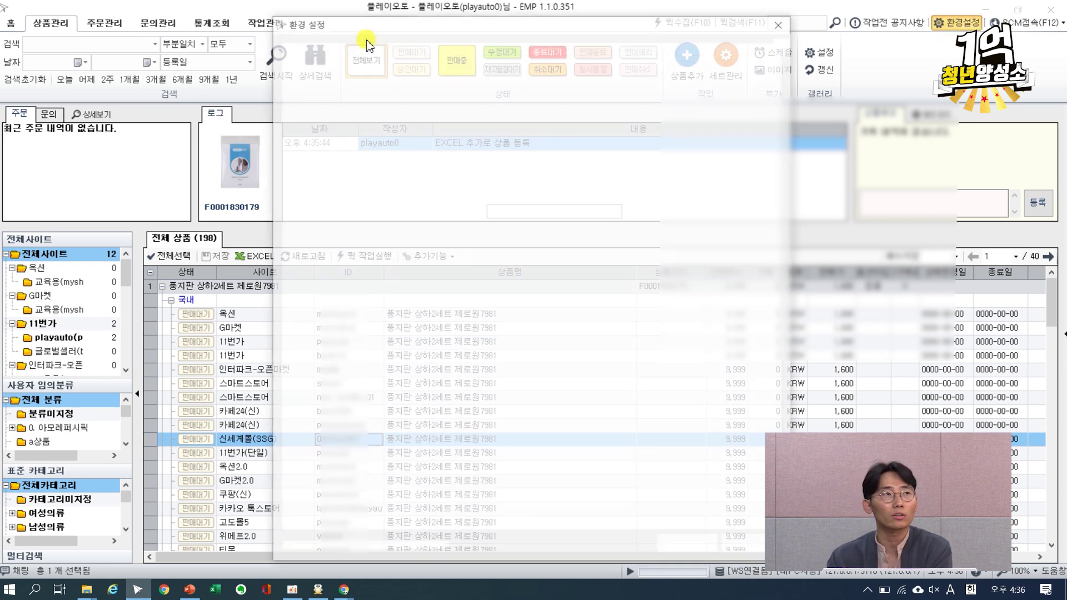
left_click(340, 50)
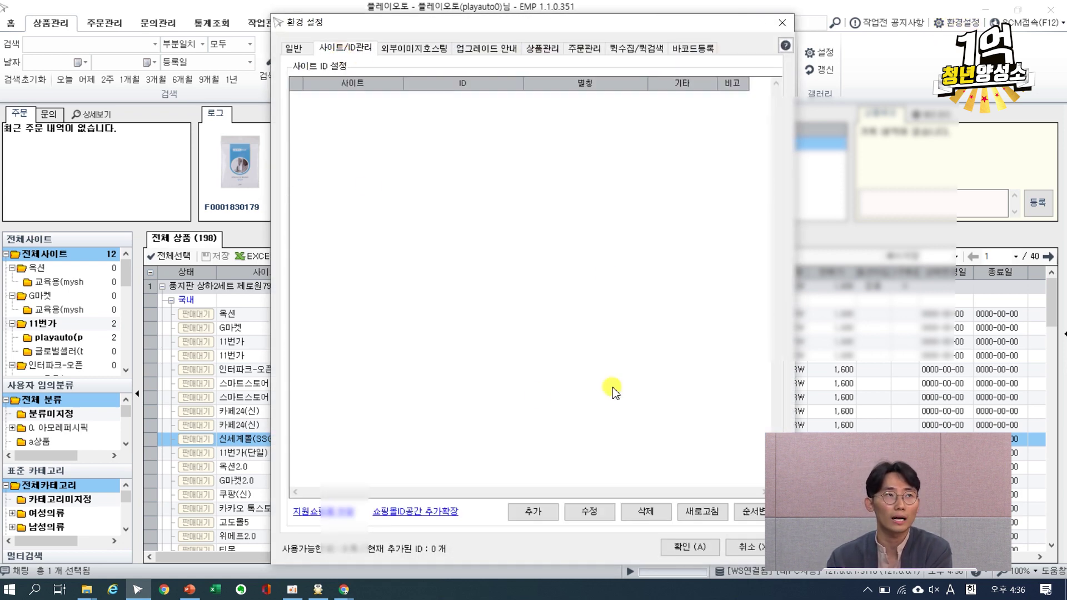
left_click_drag(538, 31, 789, 36)
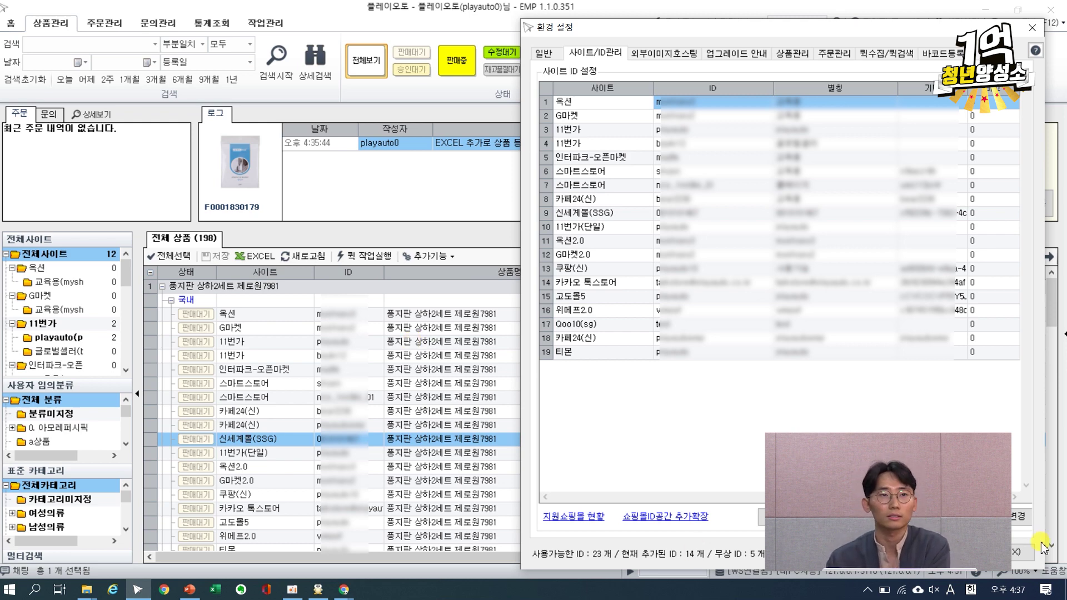
key("Escape")
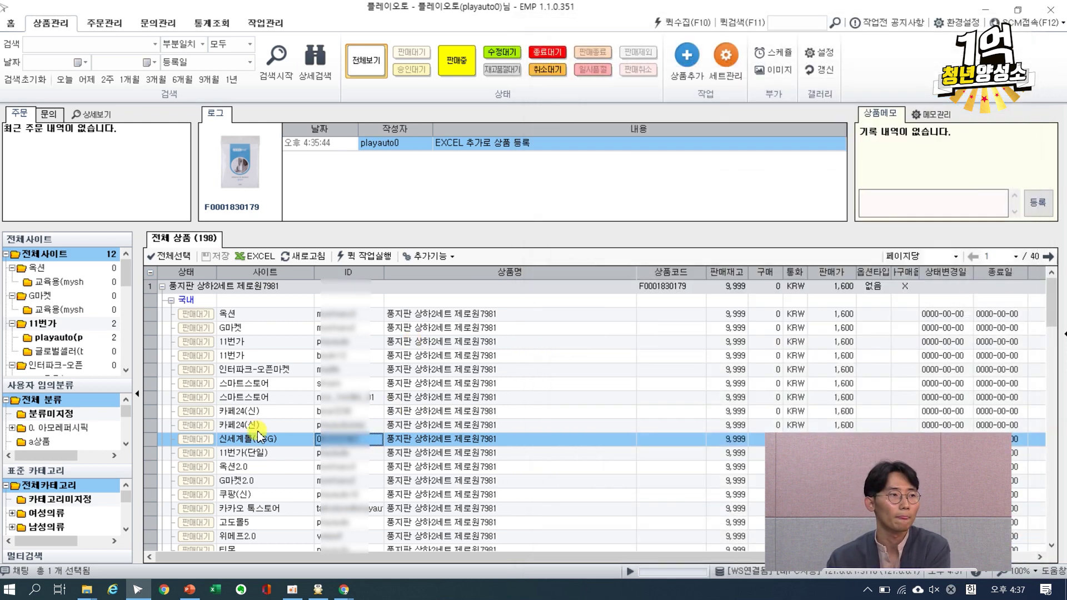
Set the product list to show 200 products per page.
left_click(239, 400)
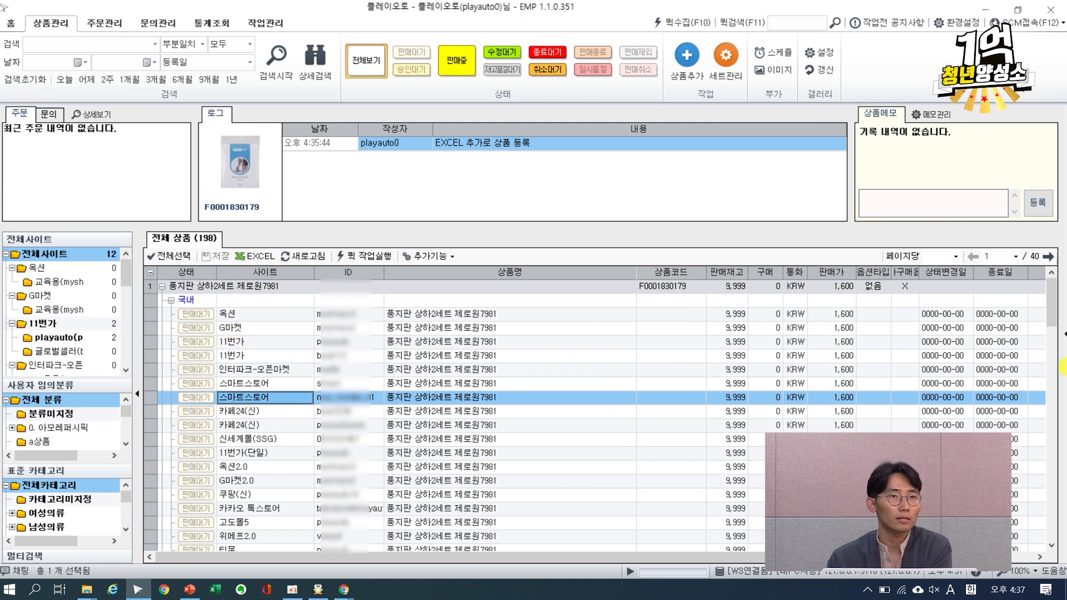
scroll(1054, 323, "down", 3)
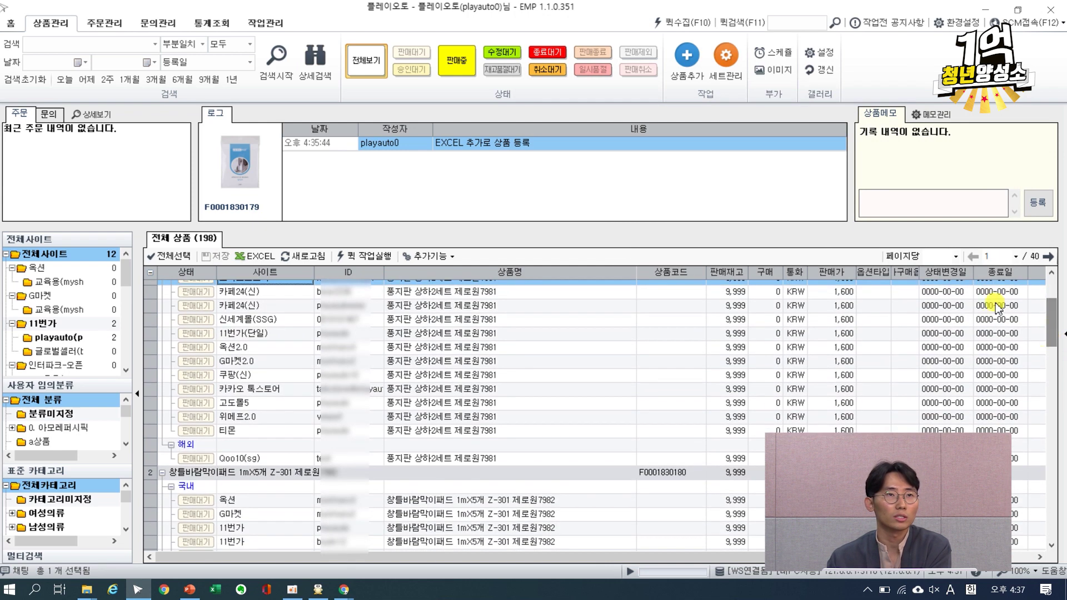
left_click(945, 257)
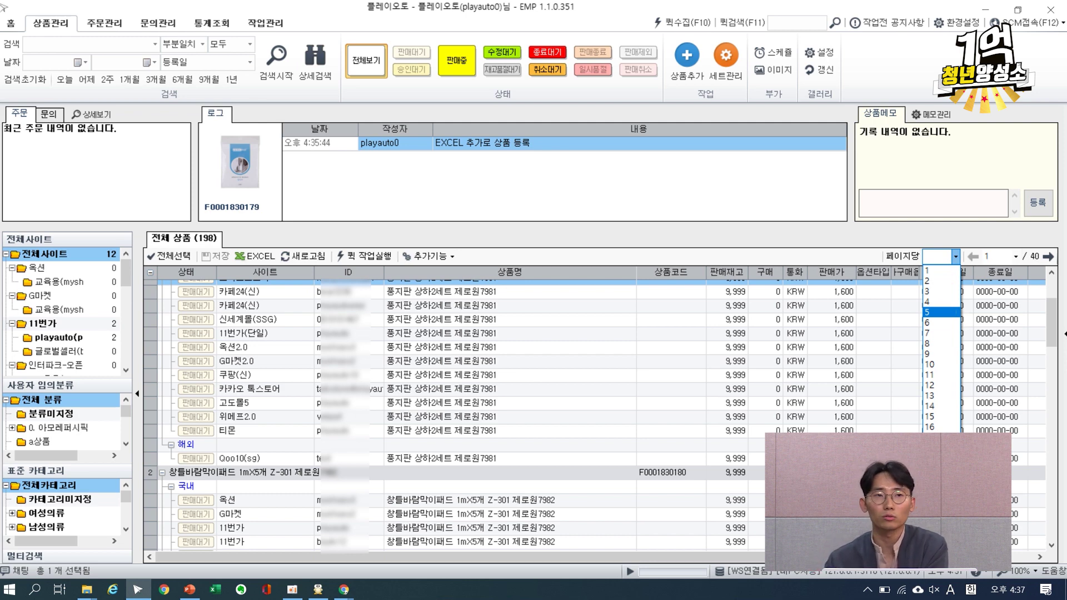
left_click(941, 512)
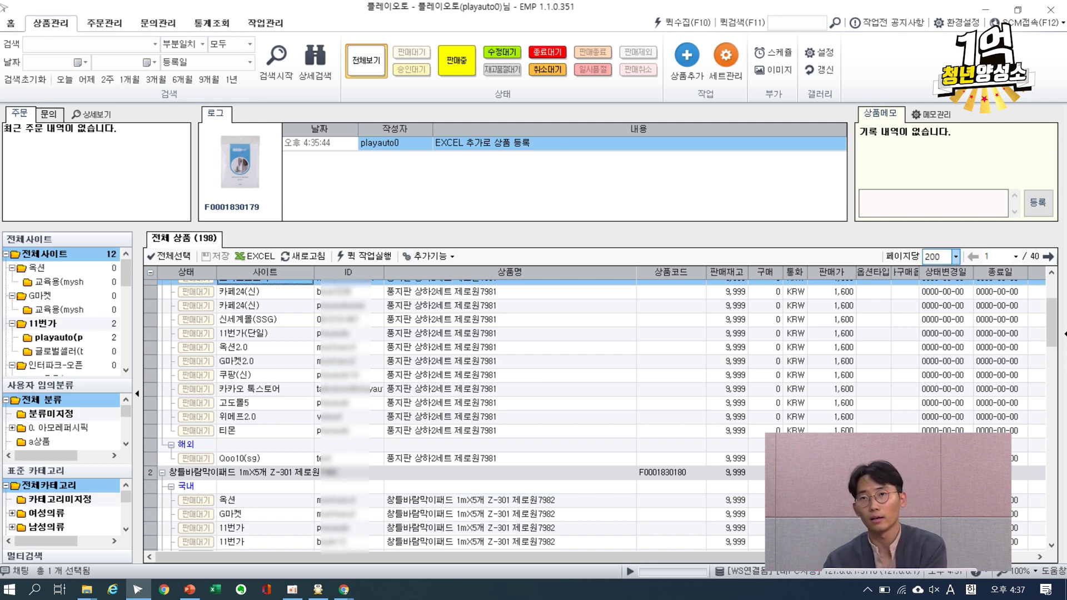
left_click(508, 401)
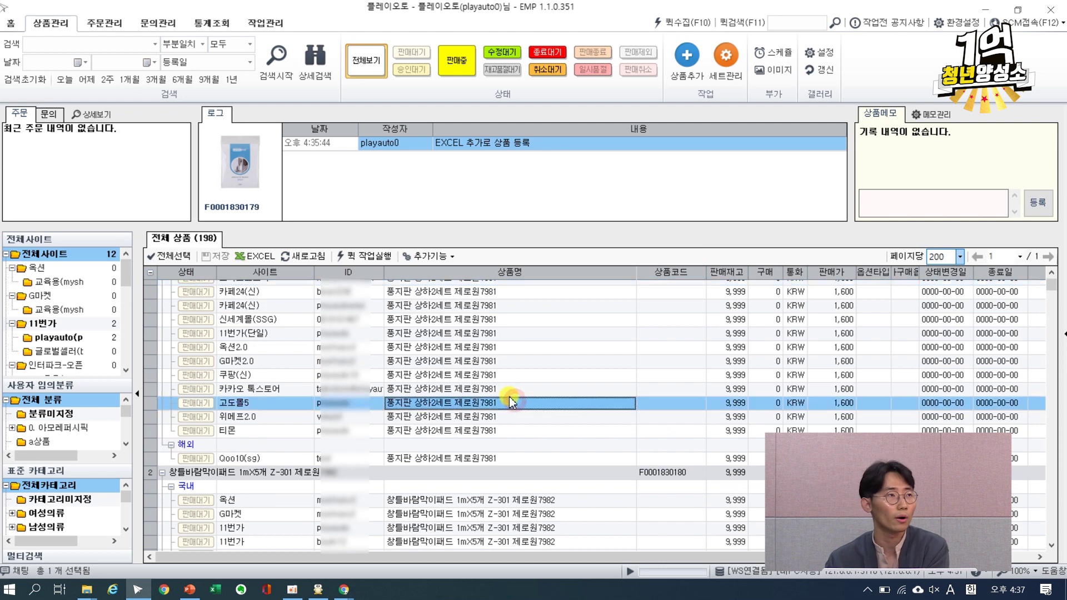
left_click(251, 334)
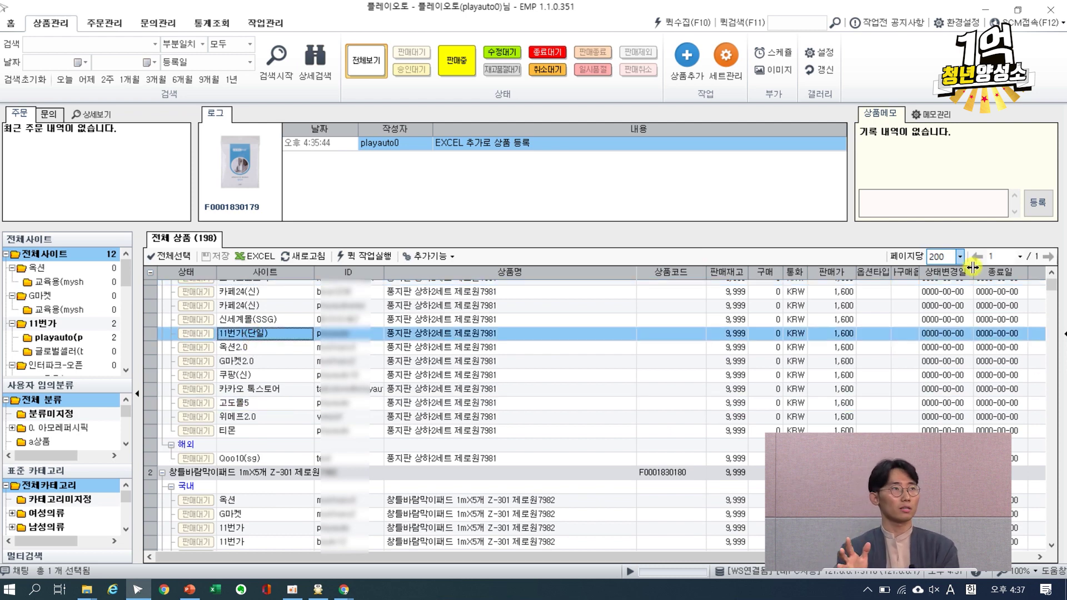
Expand the detailed search conditions for products, examine the available filters, and collapse them again.
left_click(56, 44)
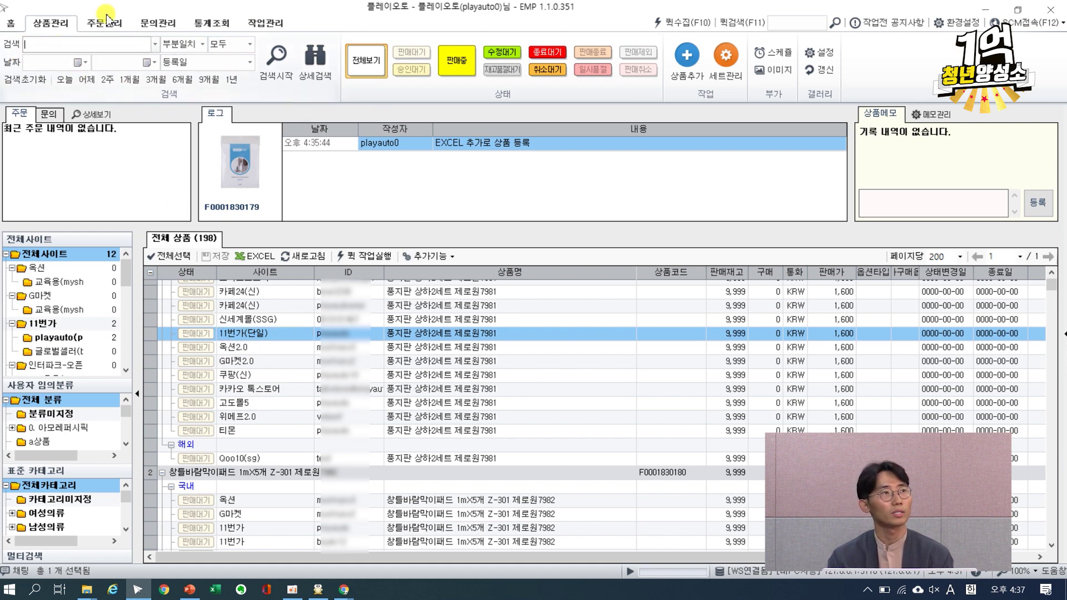
left_click(327, 81)
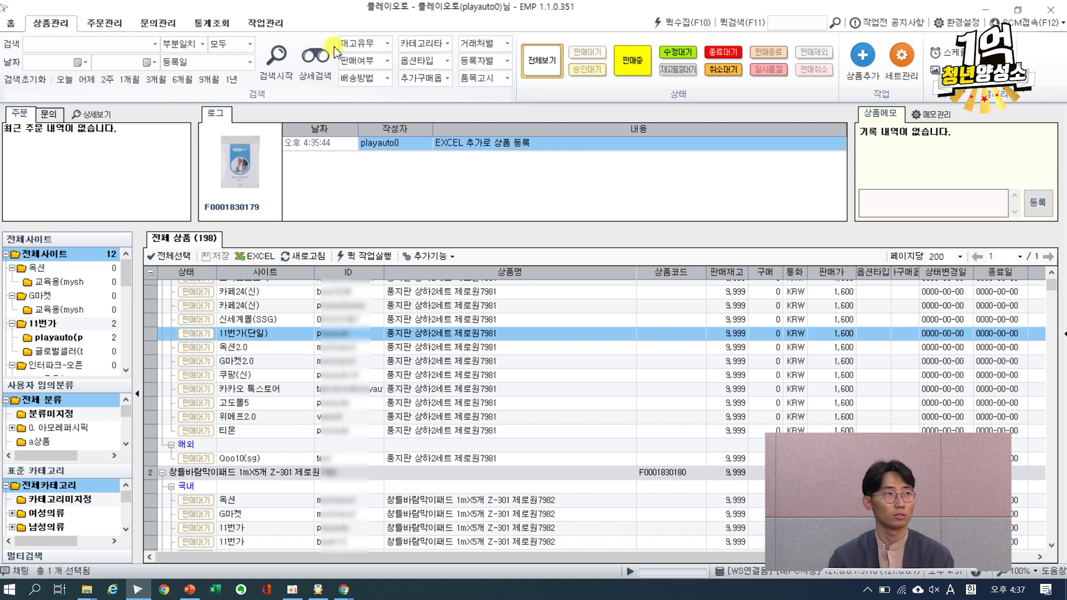
left_click(315, 61)
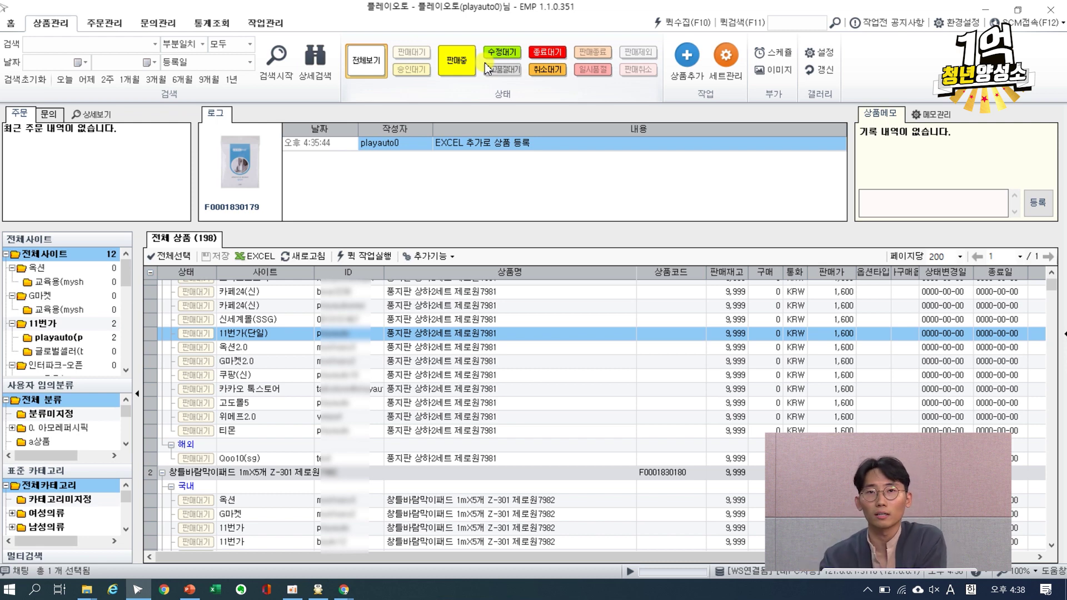
Examine the pending mall entries, domestic and overseas, listed under the first two uploaded products.
left_click(191, 344)
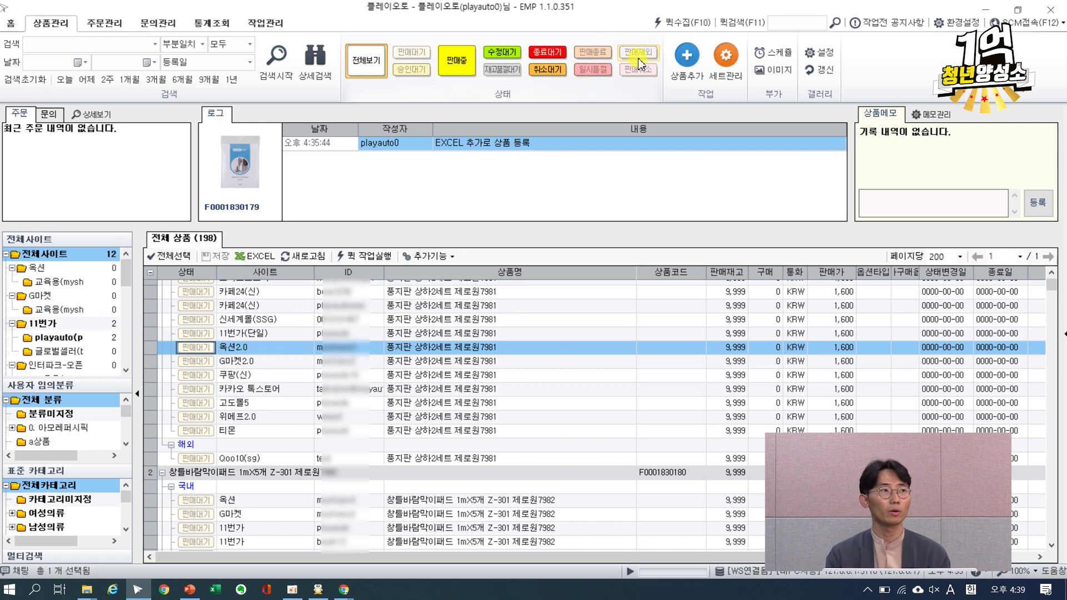
scroll(274, 338, "down", 1)
scroll(274, 338, "down", 2)
left_click(258, 401)
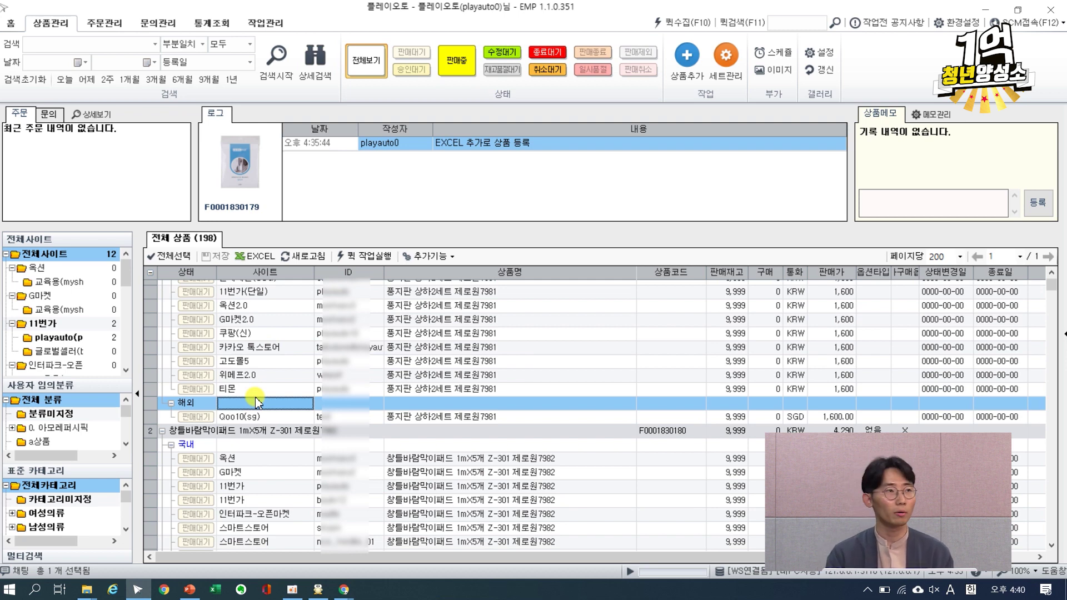
left_click(267, 371)
scroll(267, 374, "down", 7)
scroll(264, 379, "up", 6)
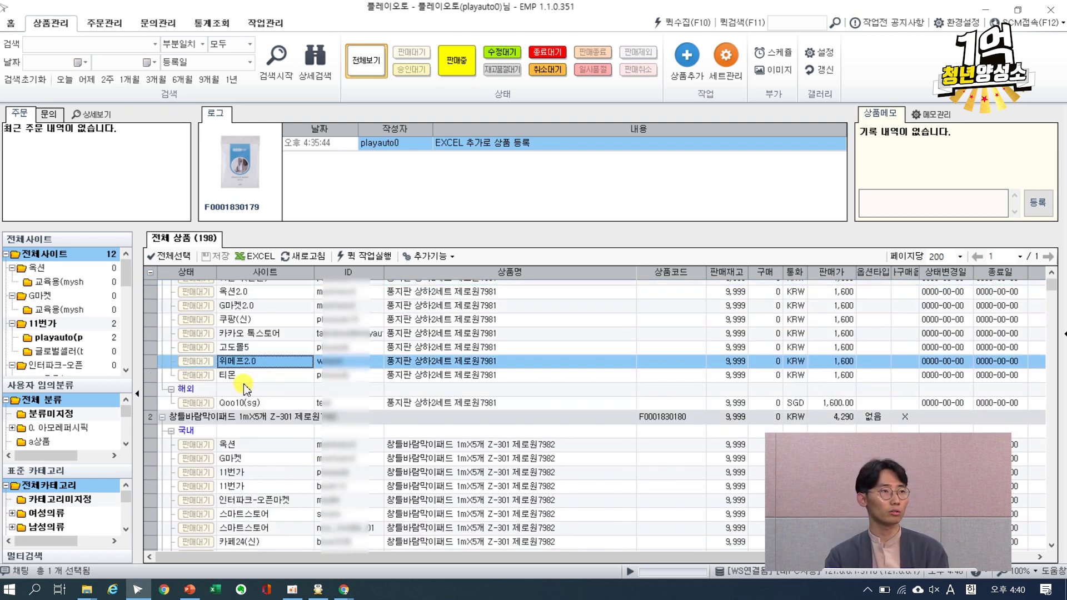
left_click(245, 379)
scroll(245, 382, "up", 11)
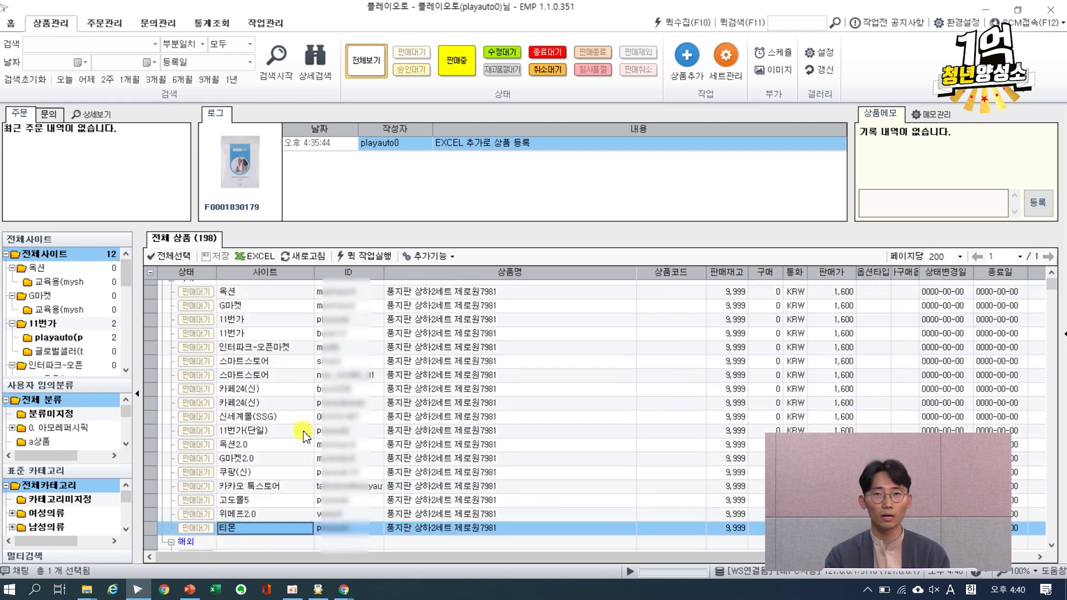
scroll(303, 437, "down", 8)
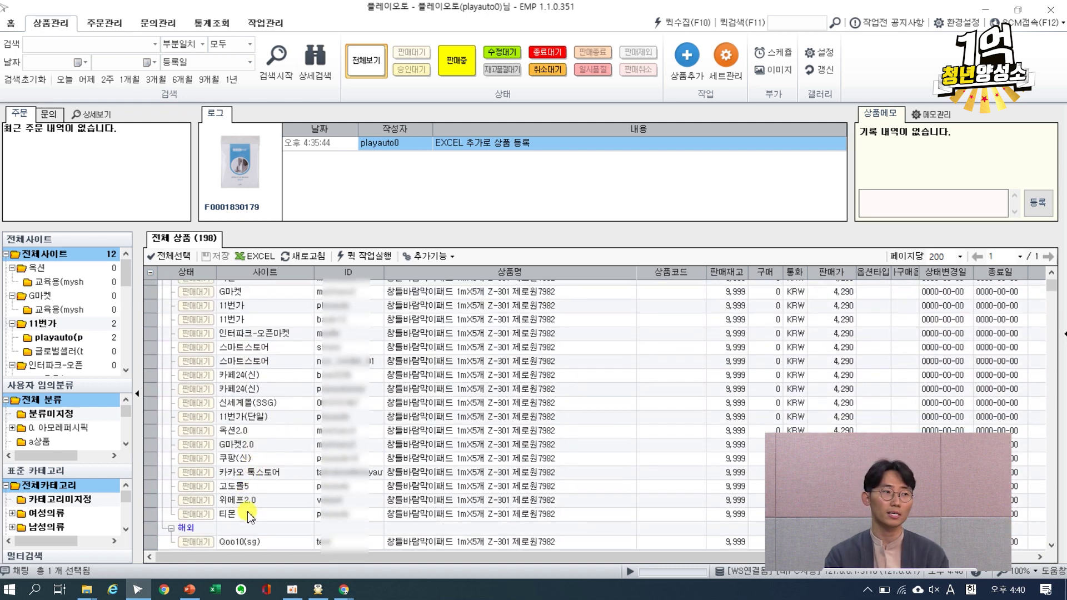
scroll(249, 503, "up", 5)
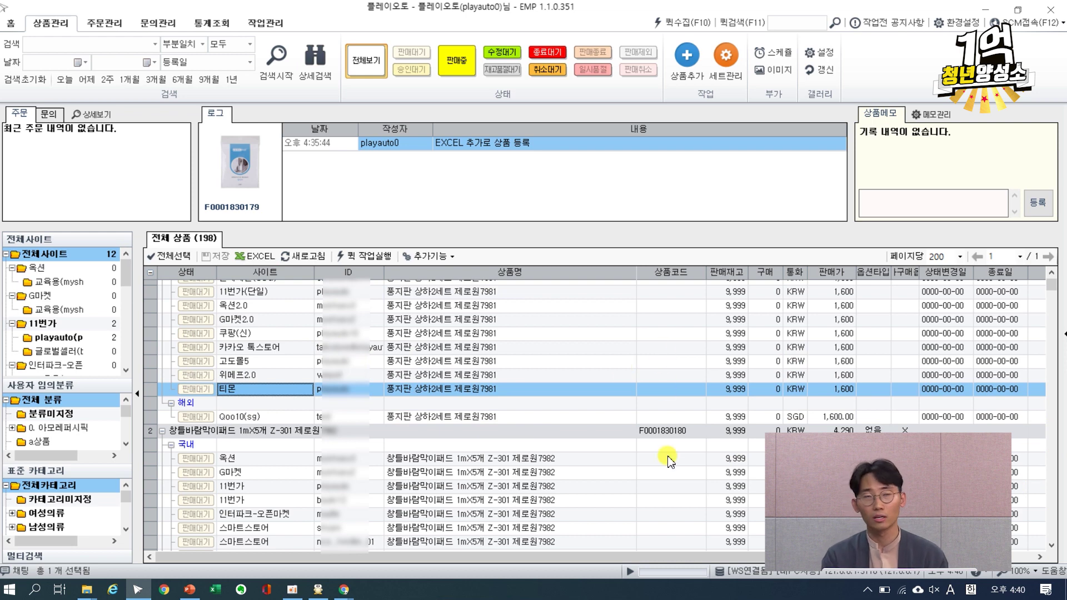
View the general environment settings and the status-change options for the first product's 티몬 entry, dismissing both without changes.
left_click(945, 22)
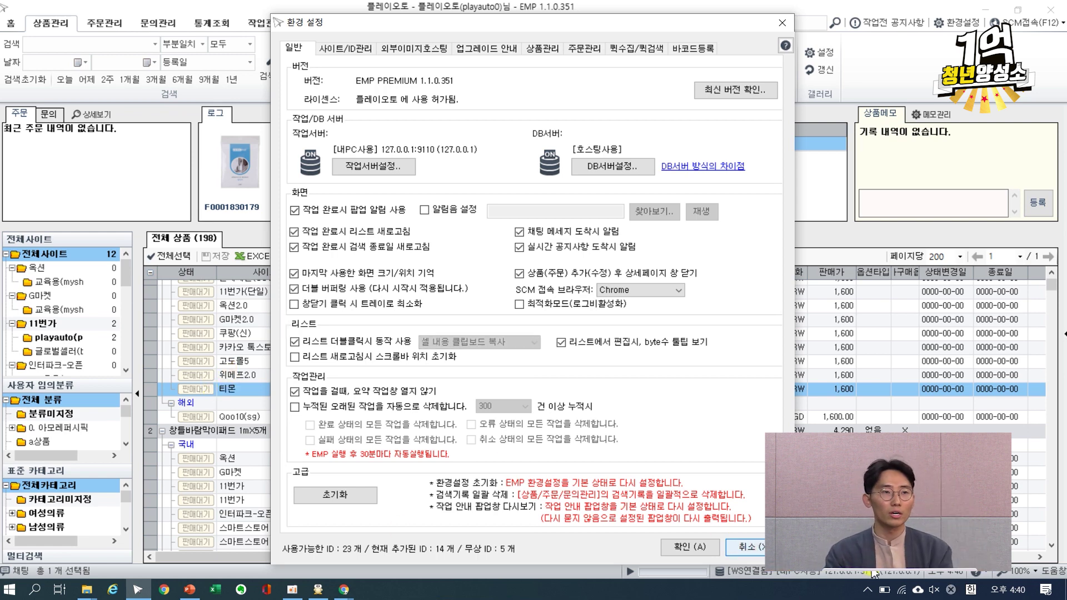
key("Escape")
right_click(247, 391)
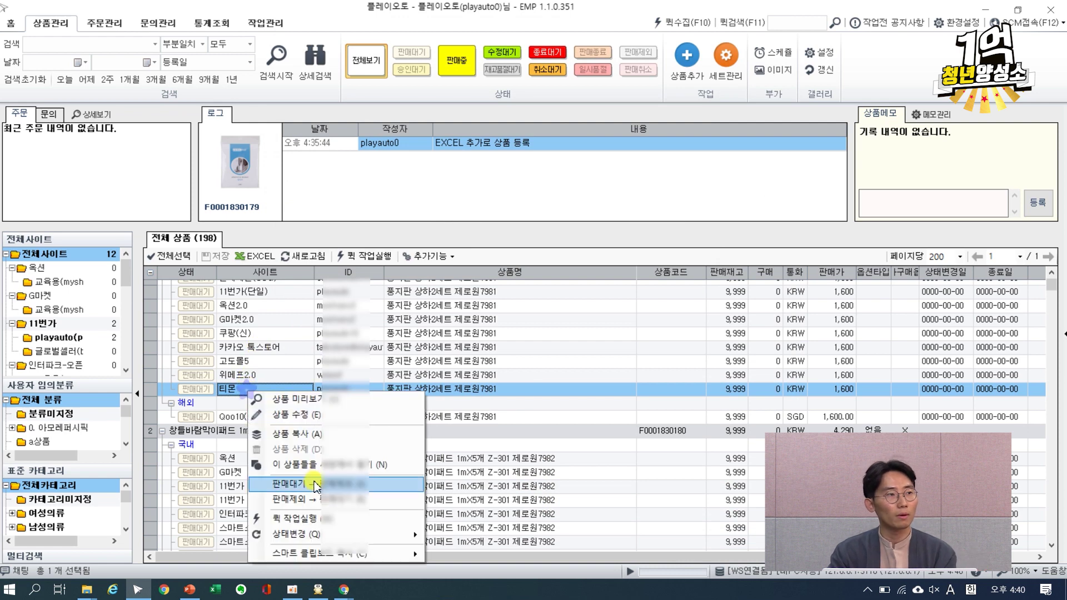
mouse_move(330, 535)
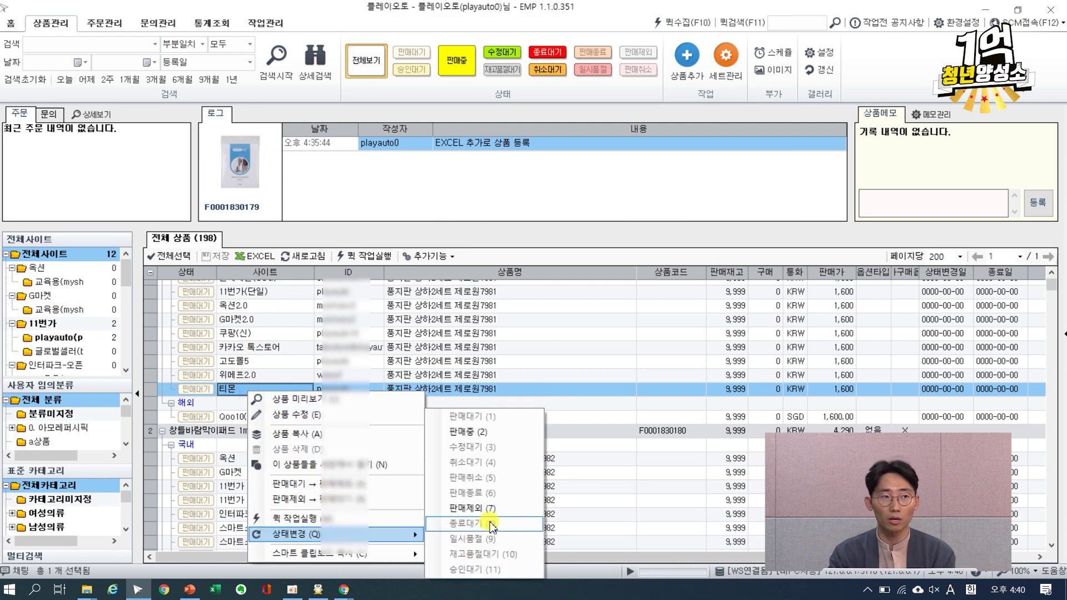
left_click(692, 350)
left_click(692, 350)
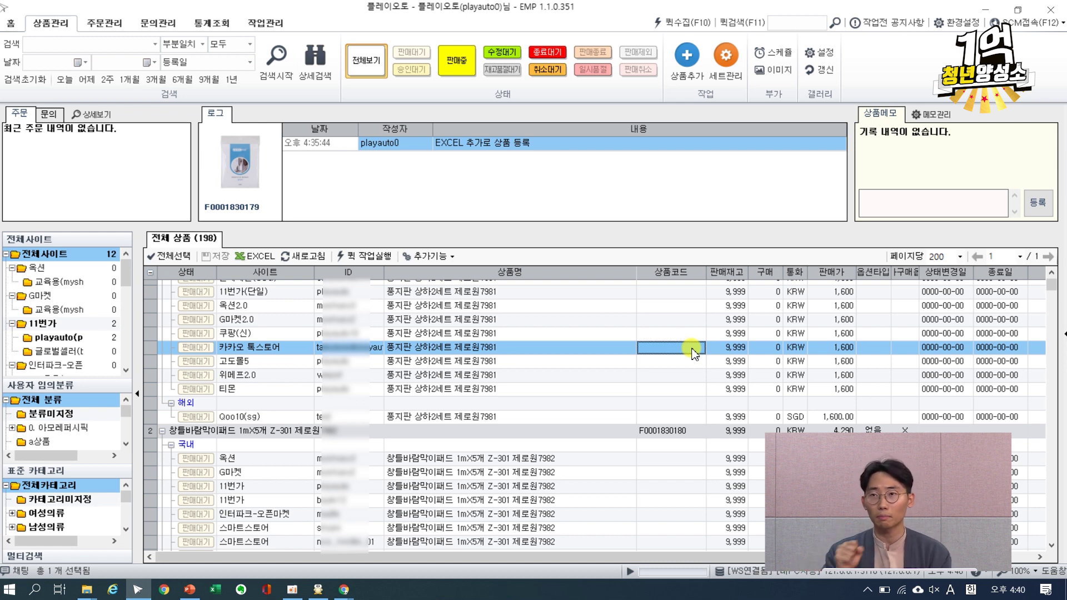
Review the individual mall entries of 풍지판 상하2세트 제로원7981 and compare them with those of the next two products.
left_click(317, 361)
left_click(375, 416)
left_click(377, 391)
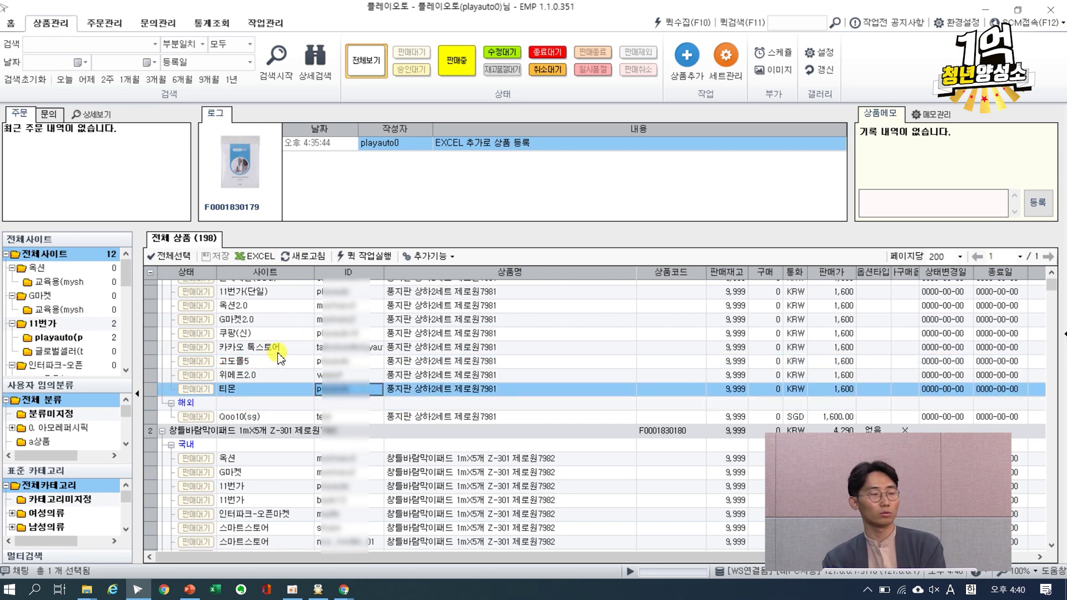
left_click(275, 349)
scroll(274, 377, "down", 3)
scroll(274, 384, "up", 2)
scroll(272, 384, "up", 2)
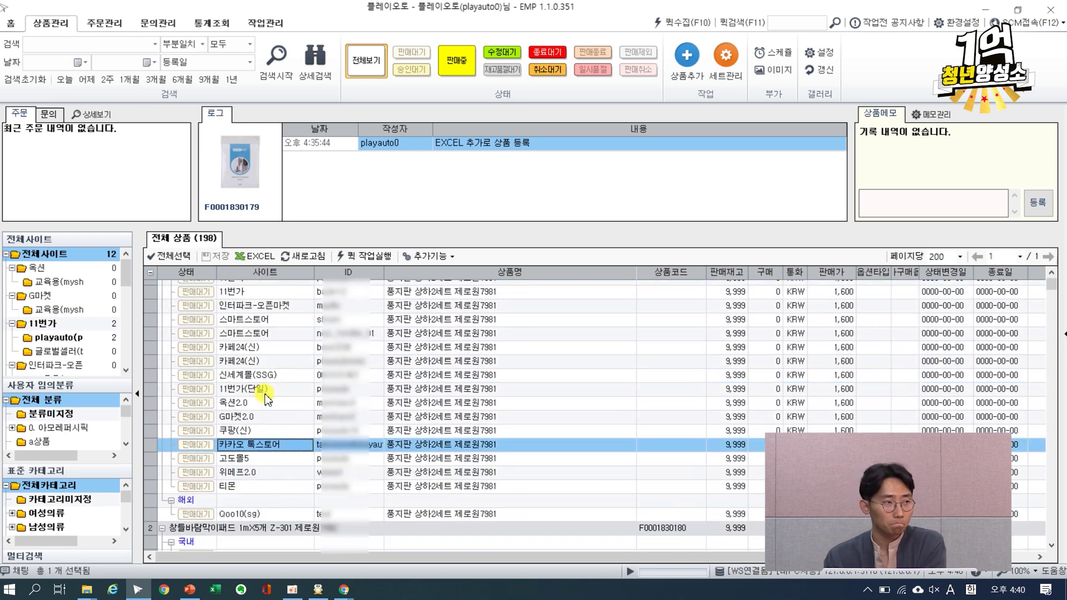
scroll(262, 423, "down", 7)
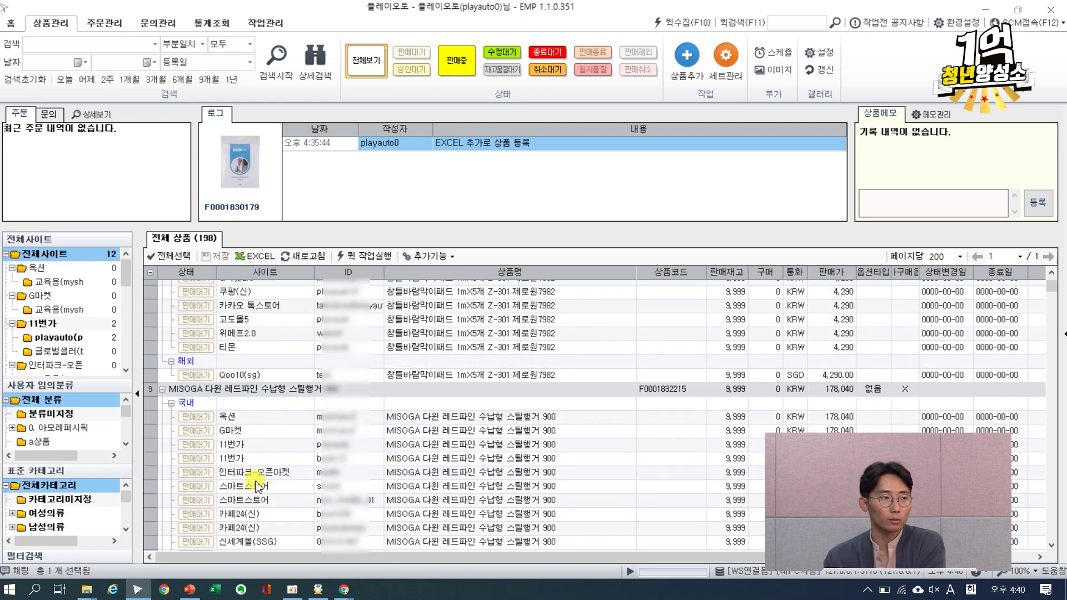
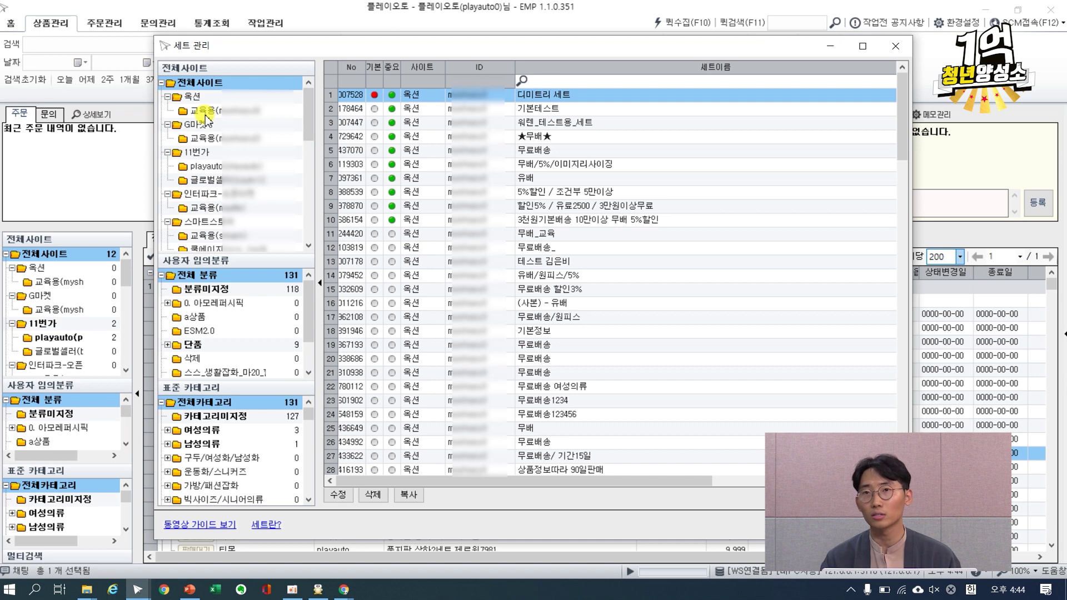
left_click_drag(309, 128, 309, 145)
left_click(273, 192)
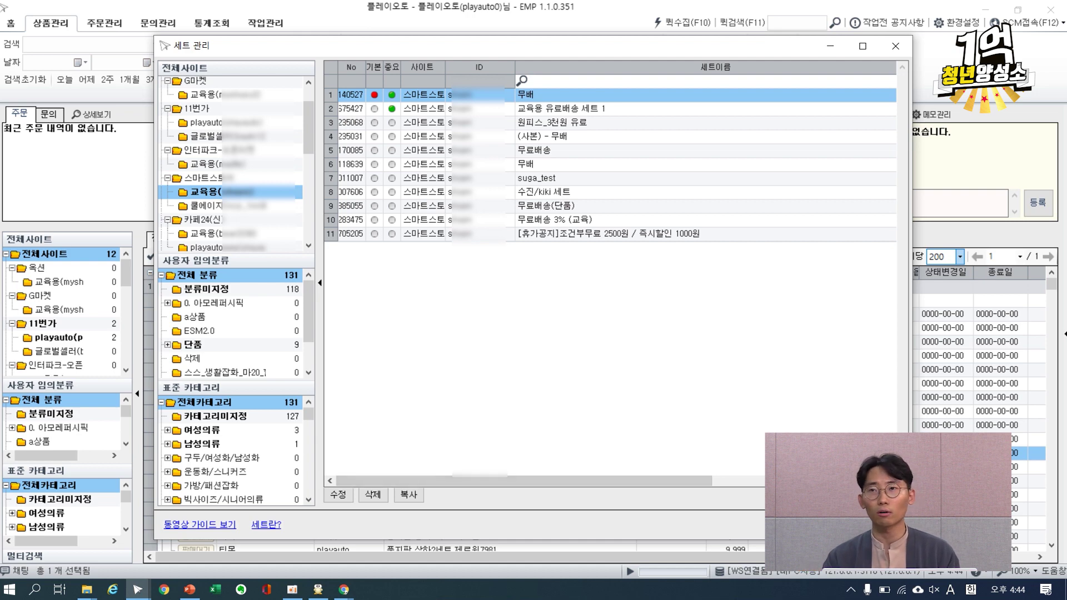
left_click(885, 495)
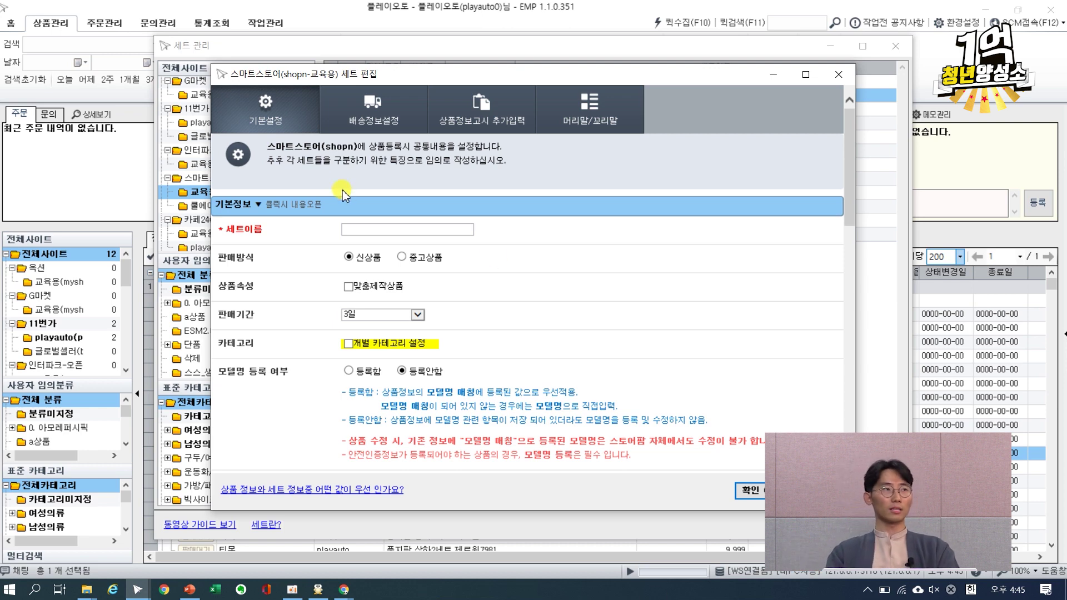
left_click(408, 228)
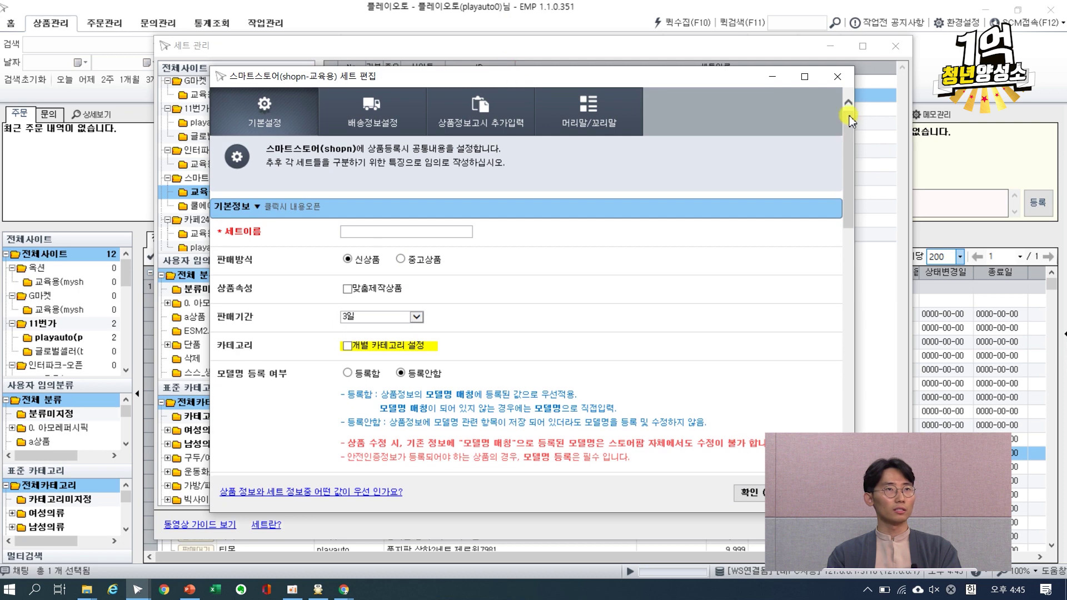
left_click(839, 74)
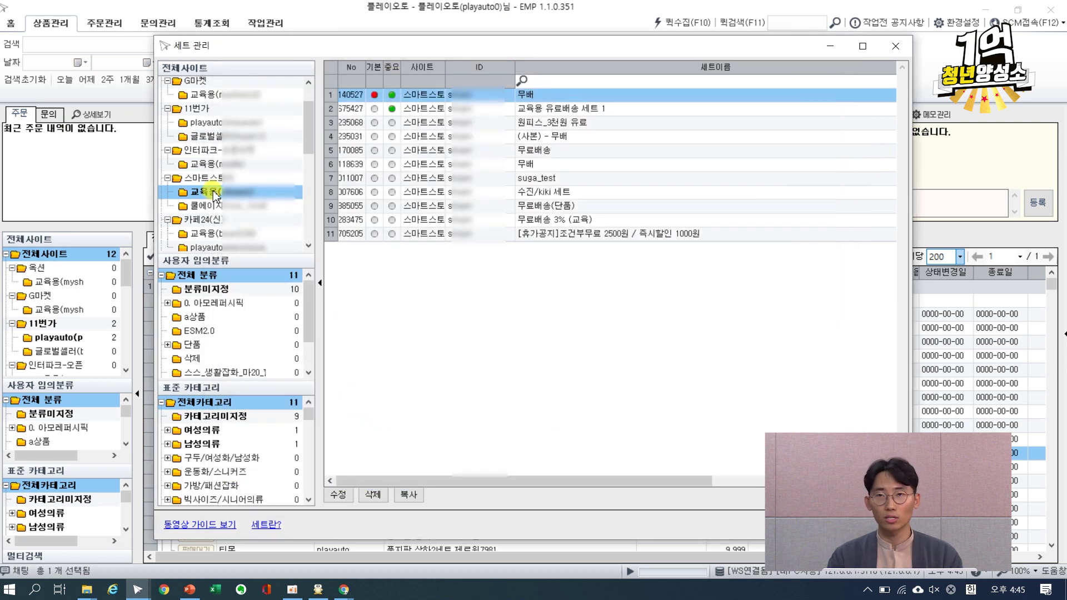
Try to add a set with all sites selected instead of a specific mall account.
left_click_drag(305, 124, 305, 100)
left_click(267, 83)
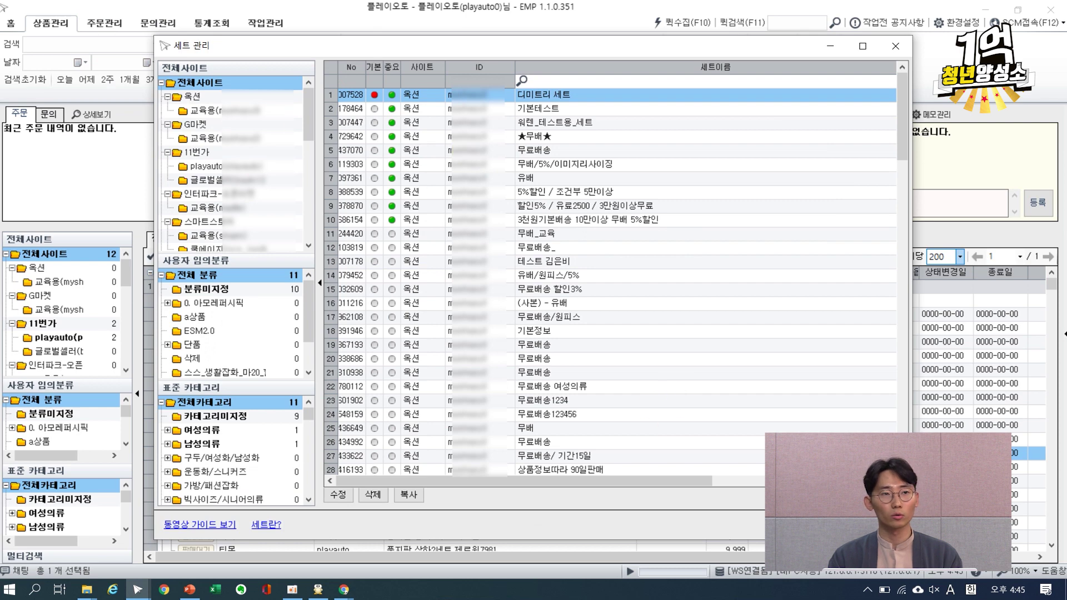
left_click(834, 524)
left_click(581, 337)
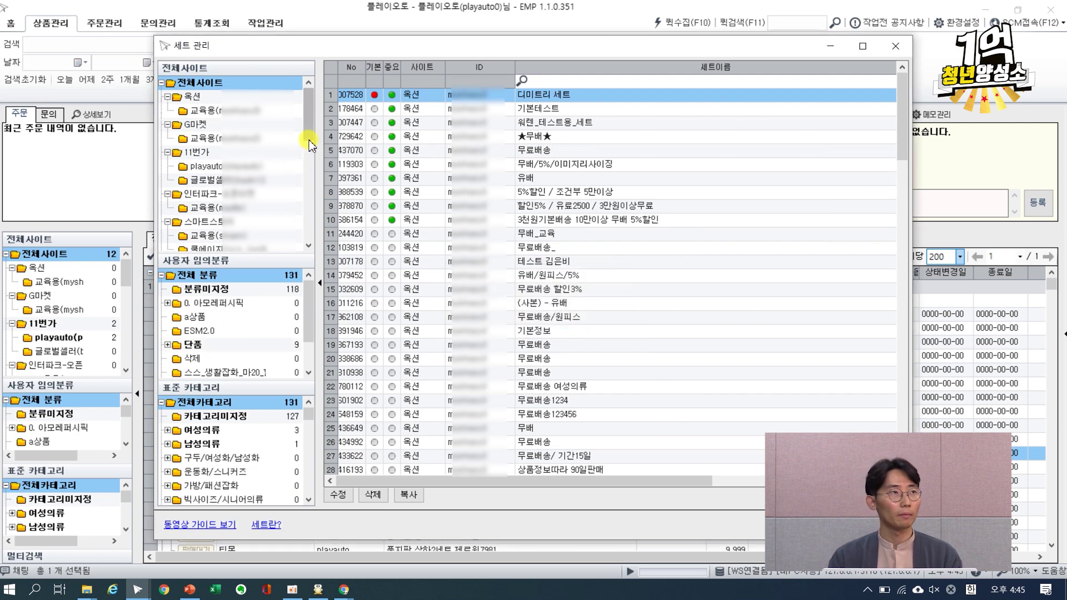
Start a new set for the 스마트스토어 교육용 account in set management.
left_click_drag(310, 138, 310, 146)
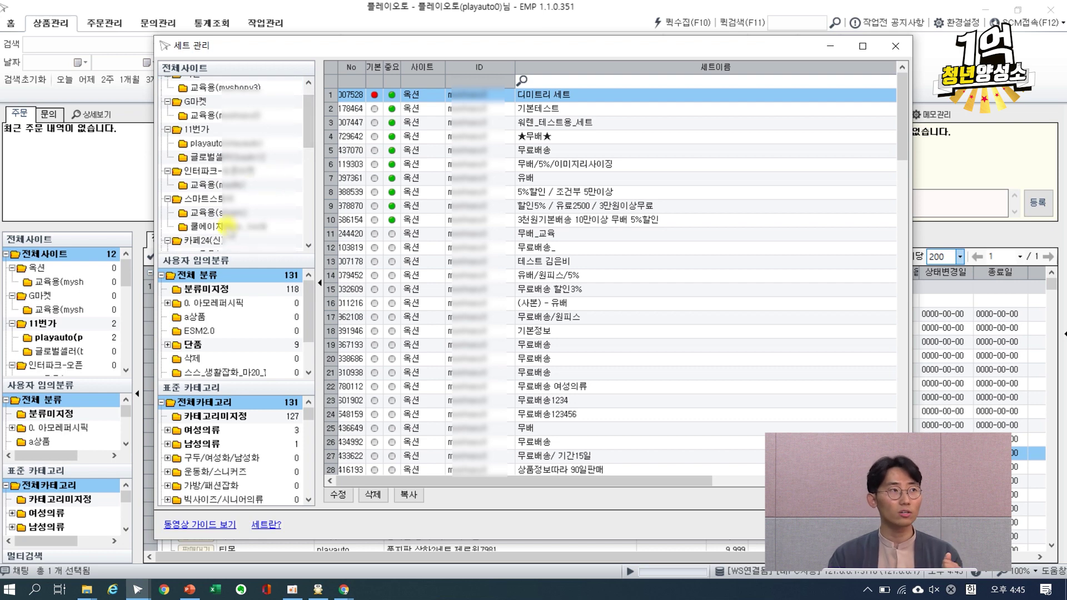
left_click(236, 213)
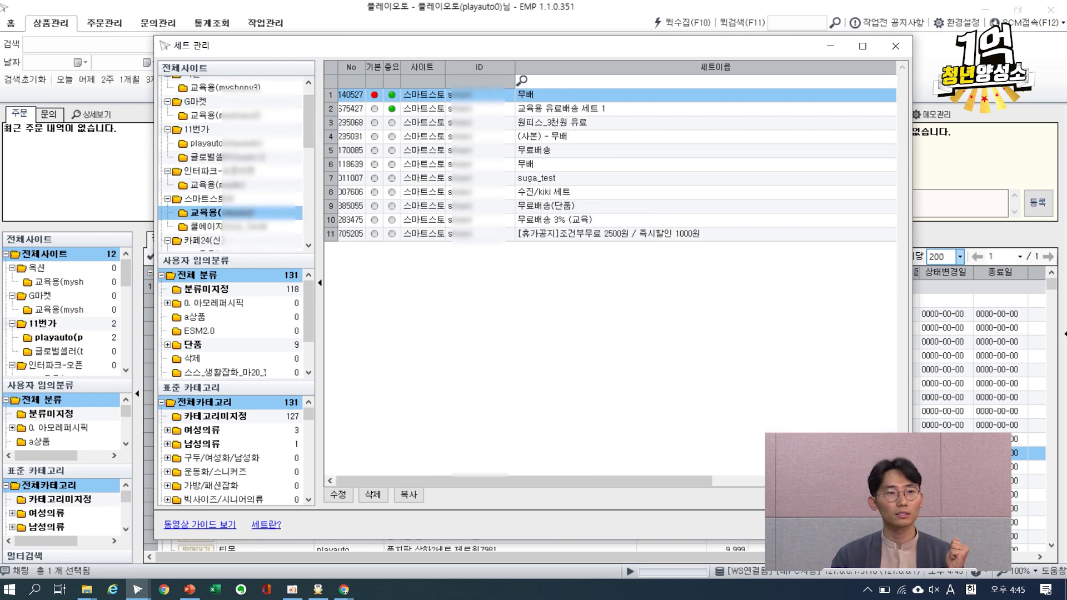
left_click(824, 524)
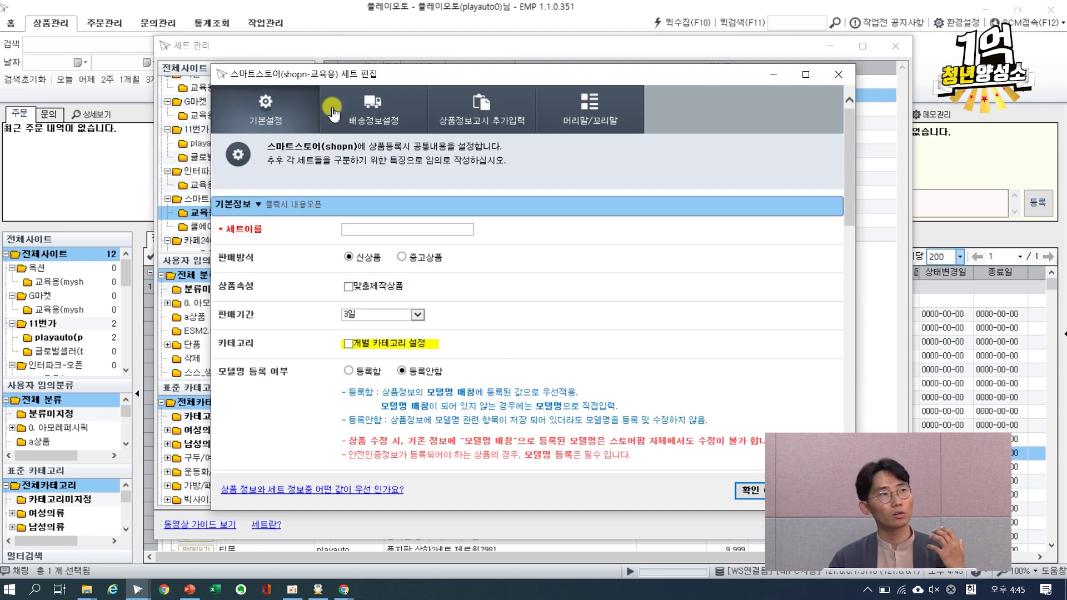
Examine the new set's product-notice settings and the required and optional fields in its basic settings.
left_click(507, 120)
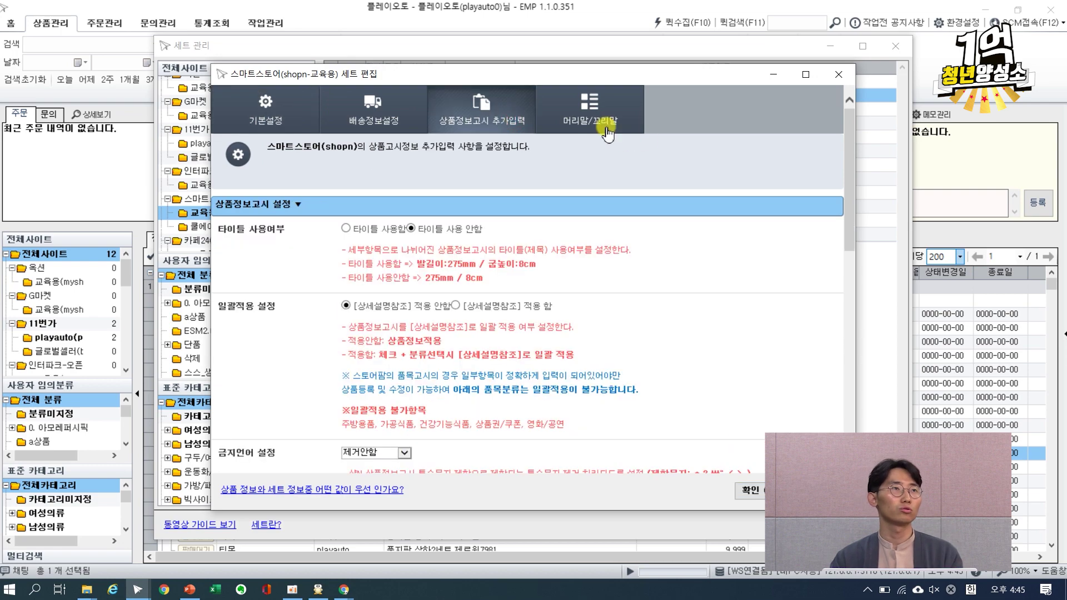
left_click(261, 116)
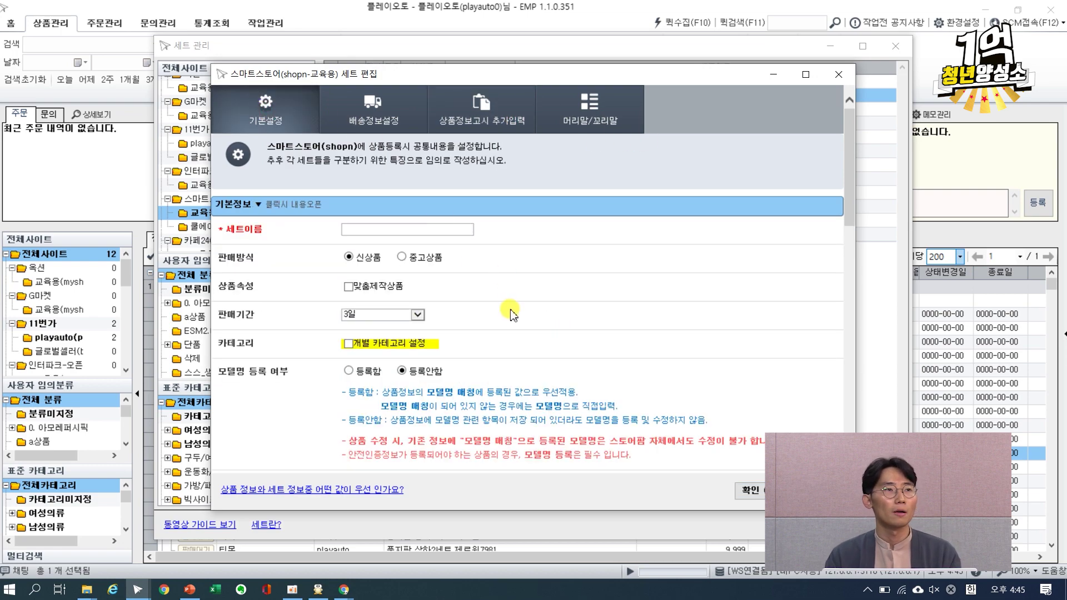
scroll(517, 239, "down", 6)
scroll(612, 408, "up", 6)
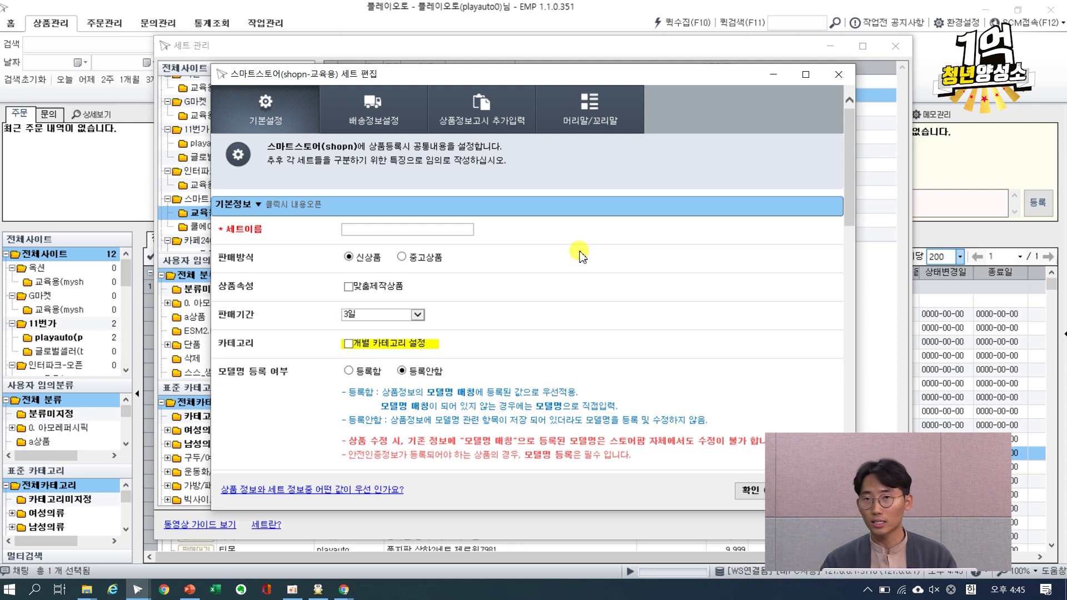
left_click(399, 230)
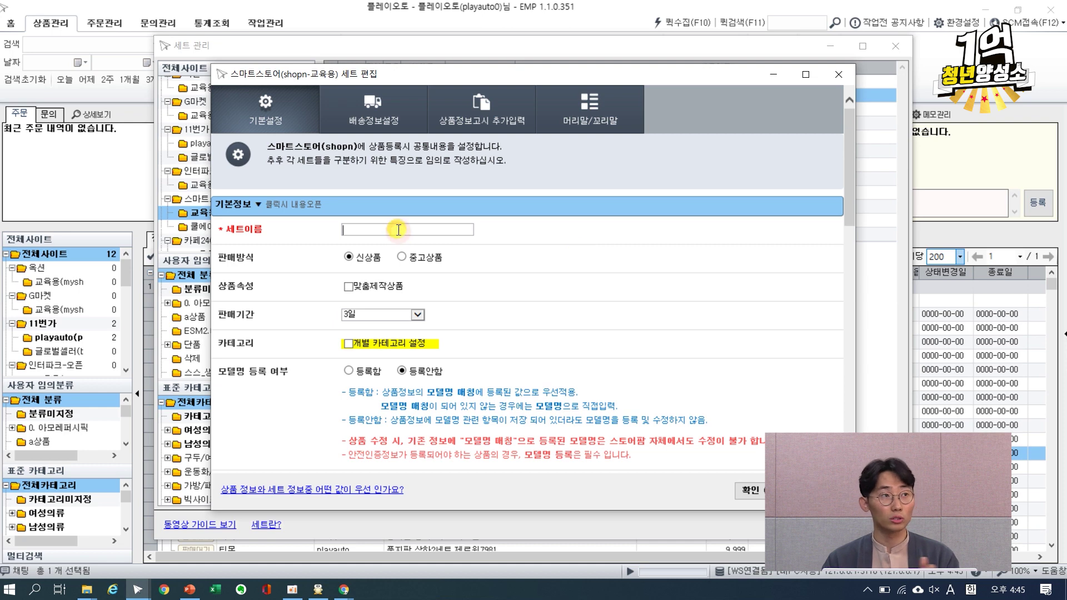
scroll(443, 290, "down", 5)
scroll(304, 329, "down", 5)
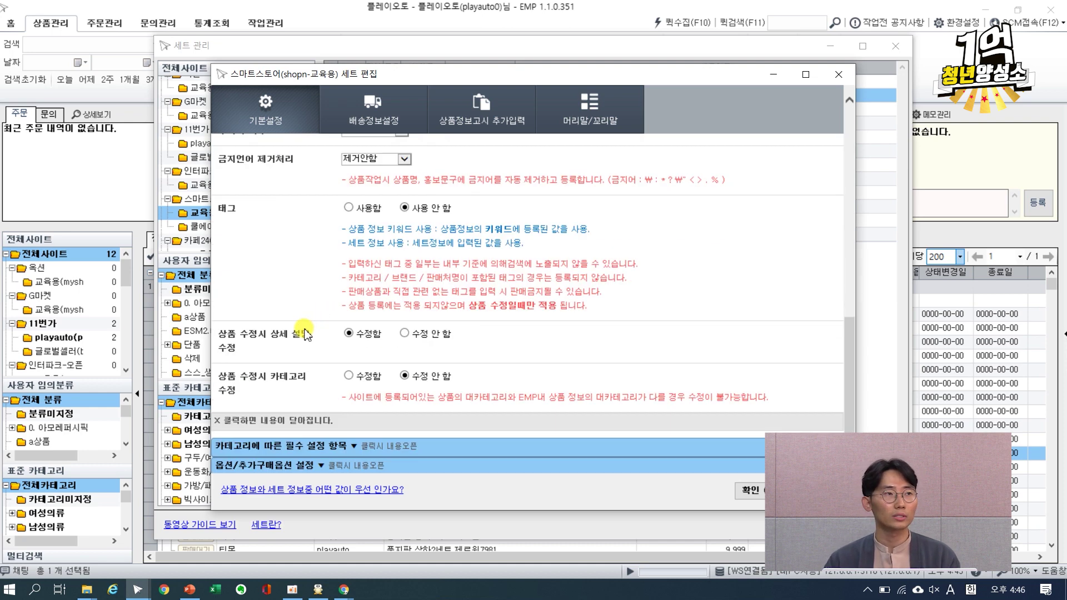
scroll(301, 333, "up", 5)
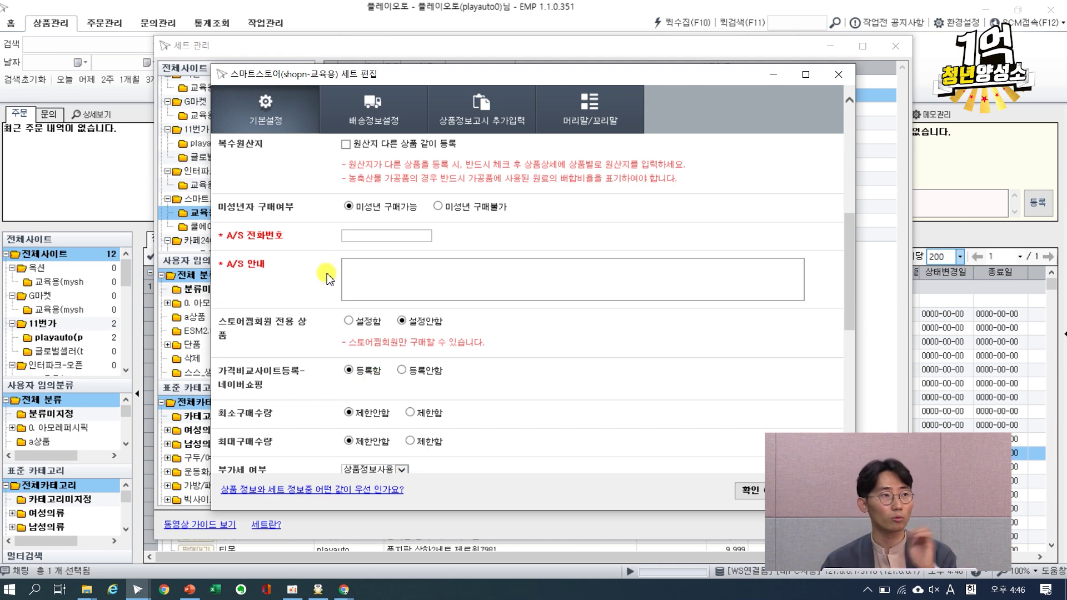
scroll(328, 283, "up", 10)
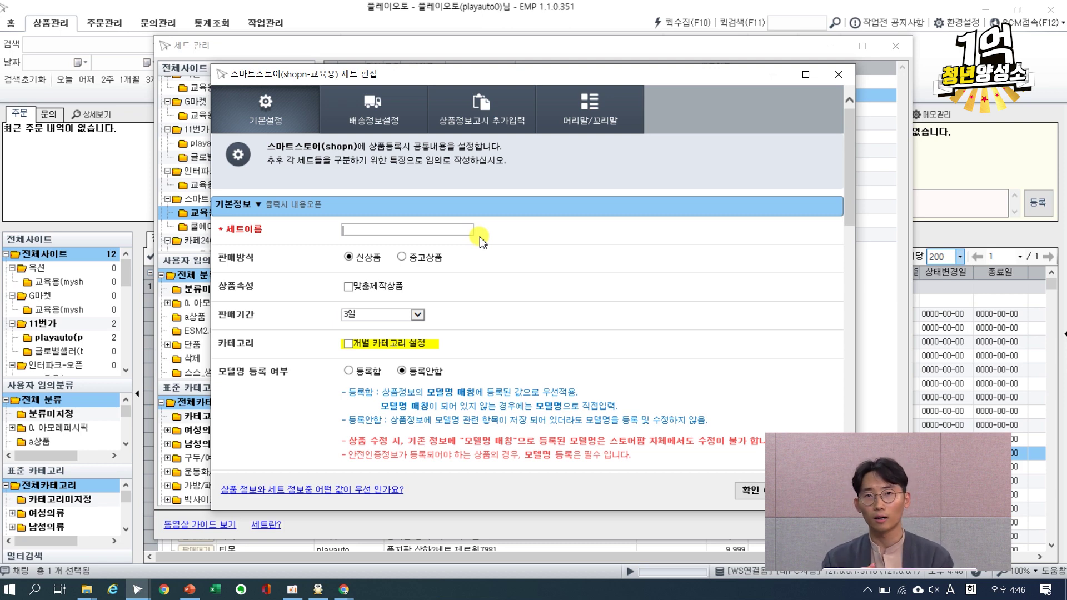
Try 스마트스토어 as the set name and clear the field again.
type("tm")
key("BackSpace")
key("BackSpace")
key("Hangul")
type("ㅅ")
key("BackSpace")
type("슴ㅏ트스토어")
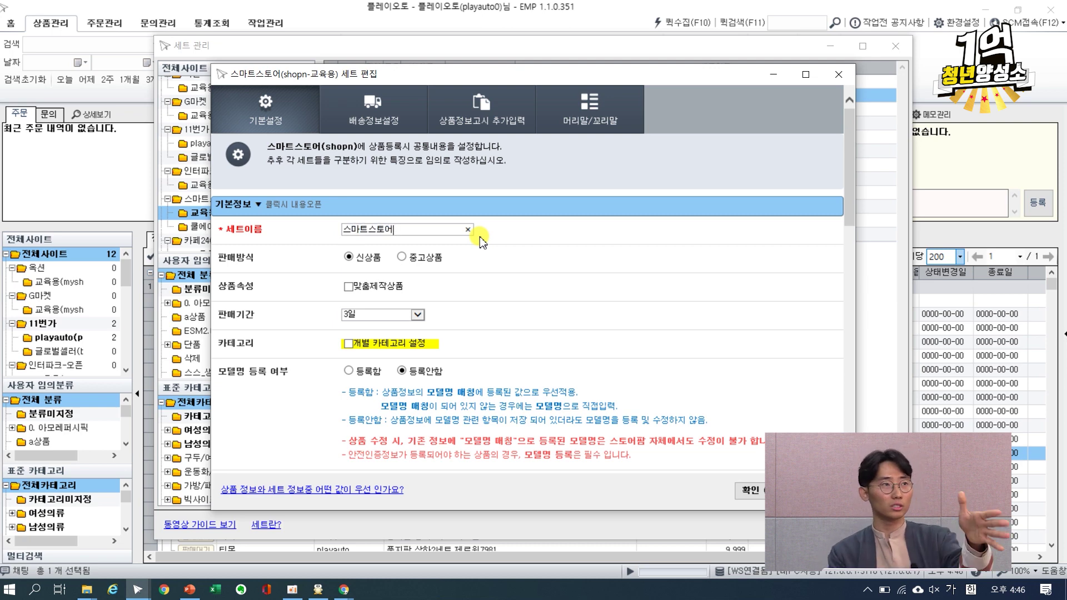
key("BackSpace")
key("BackSpace")
key("BackSpace")
key("BackSpace")
key("BackSpace")
key("BackSpace")
key("BackSpace")
key("BackSpace")
key("BackSpace")
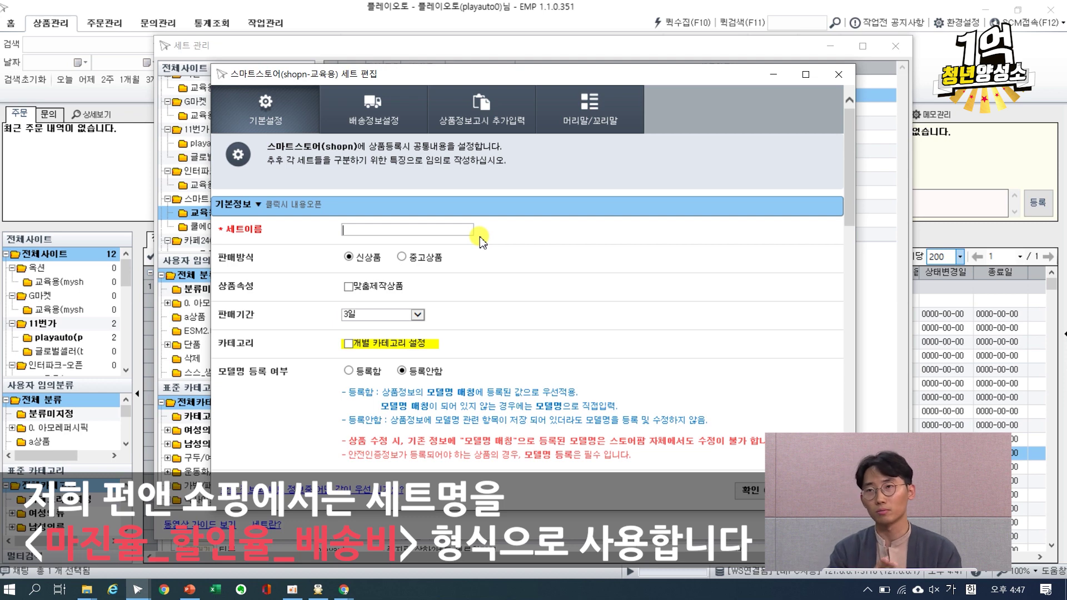
Name the new 스마트스토어 set 무료배송.
type("ㄴ")
key("BackSpace")
type("ㅁ")
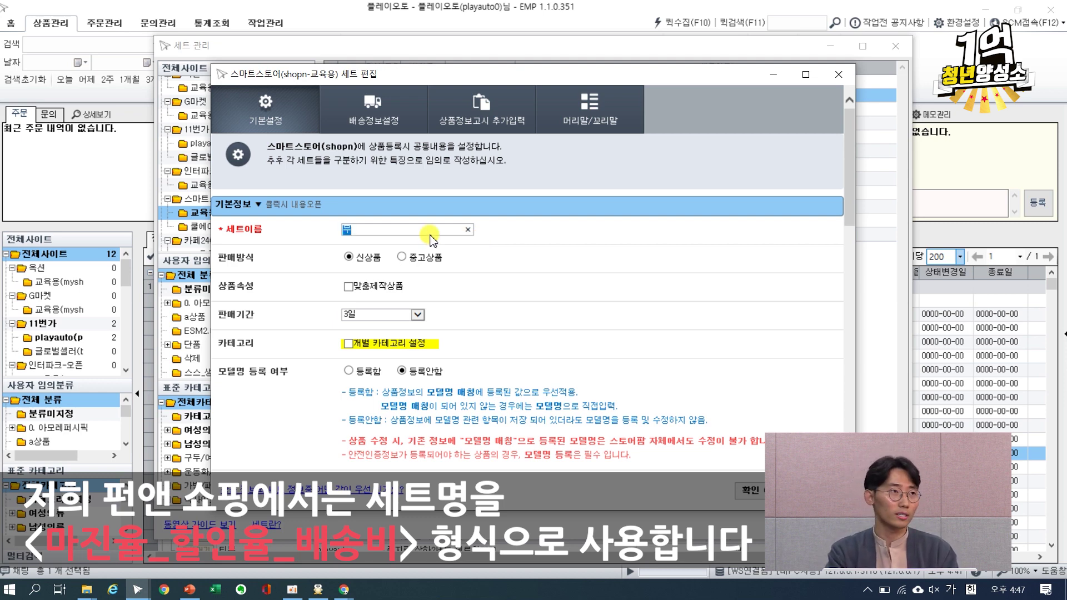
type("료배송")
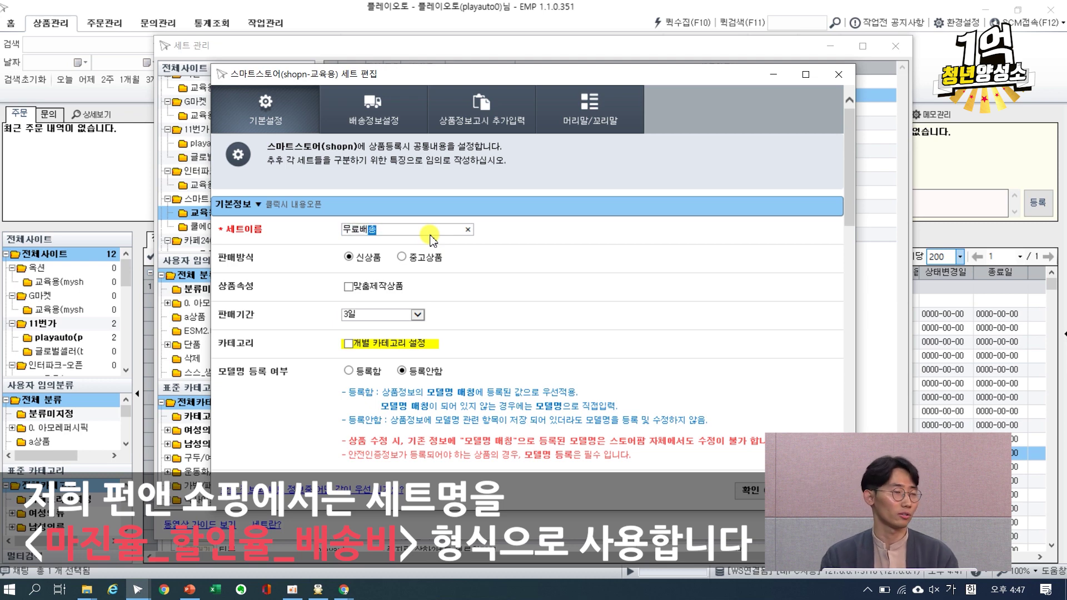
left_click(542, 324)
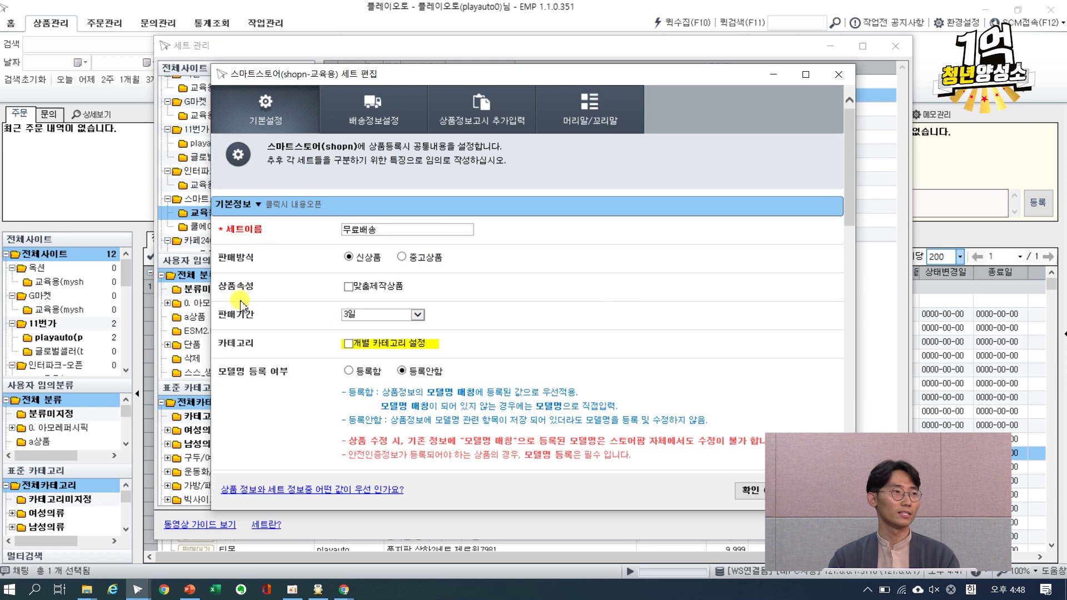
Set the sales period (판매기간) of the 무료배송 set to 설정안함.
left_click(396, 316)
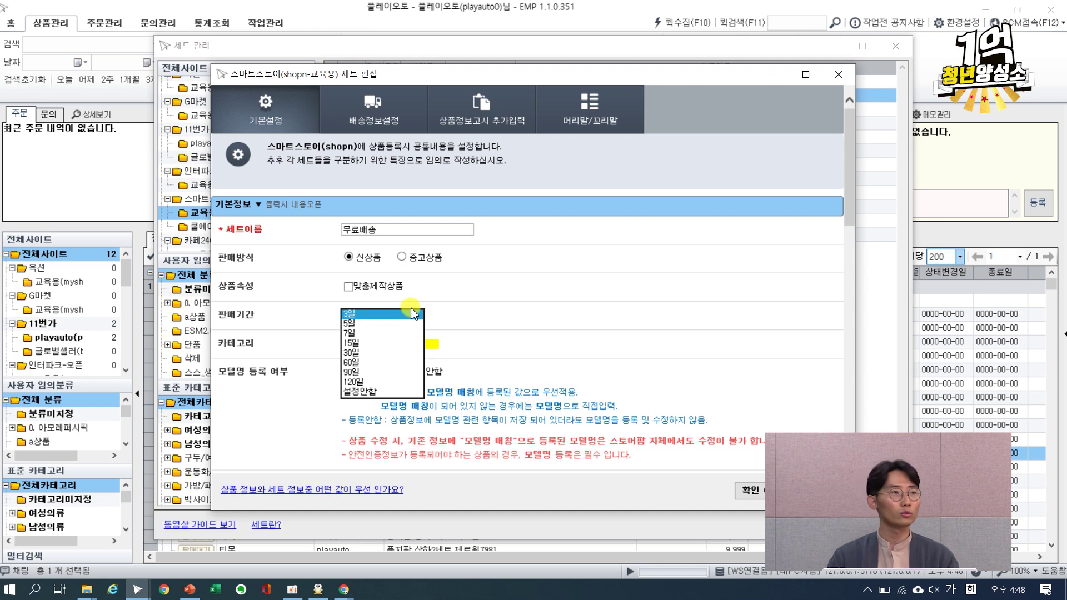
left_click(388, 398)
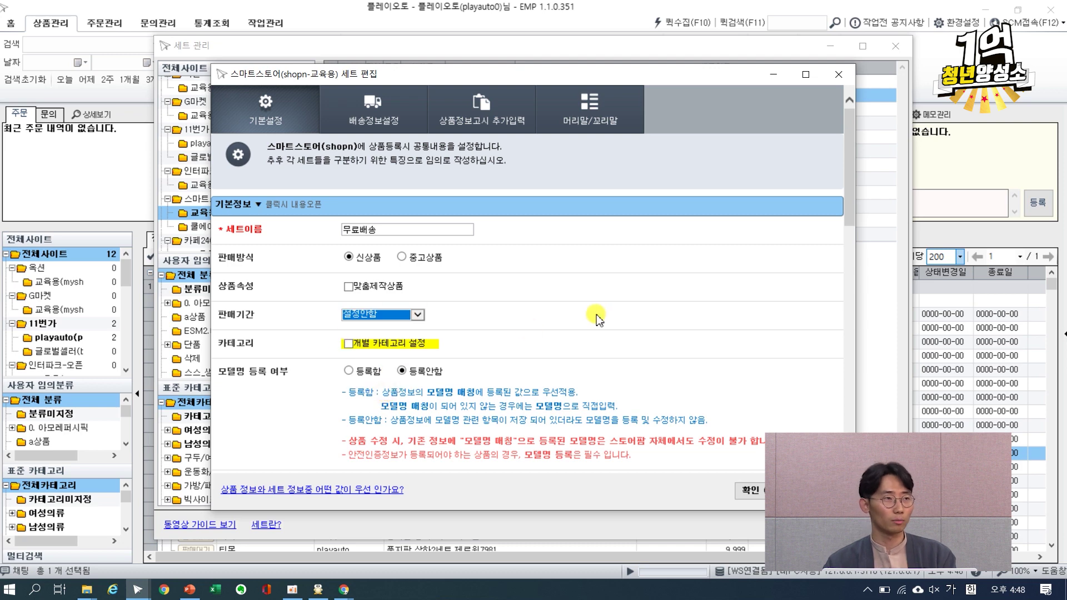
left_click(402, 321)
left_click(408, 314)
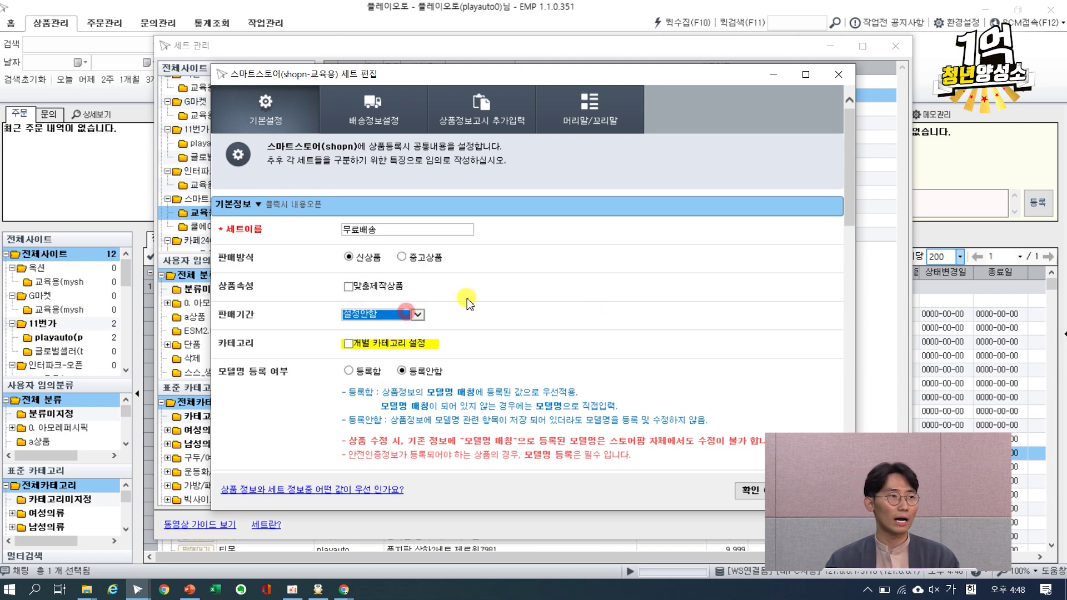
left_click(407, 314)
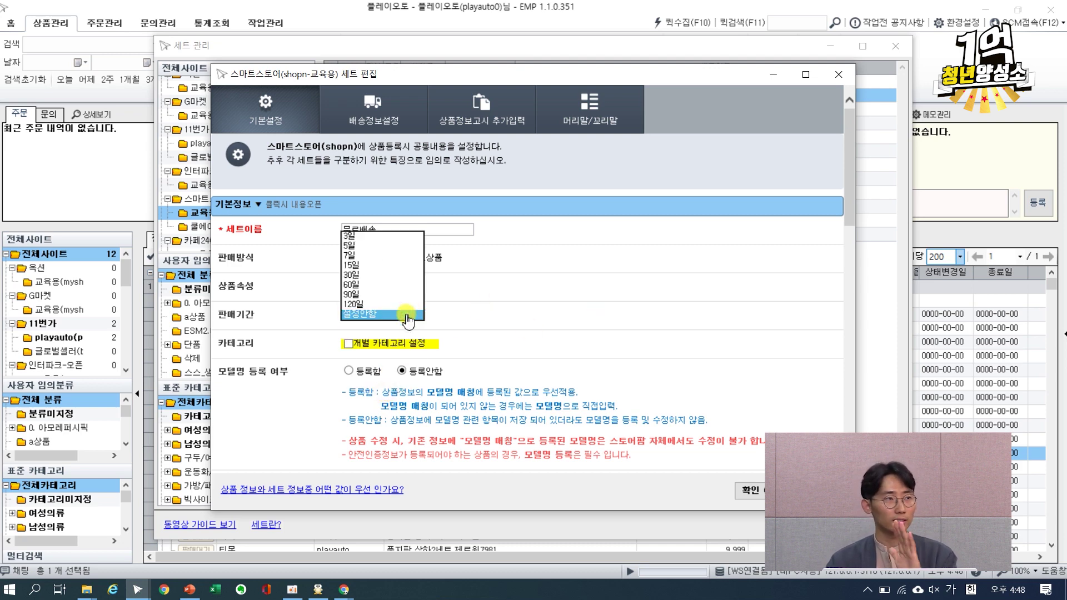
left_click(407, 315)
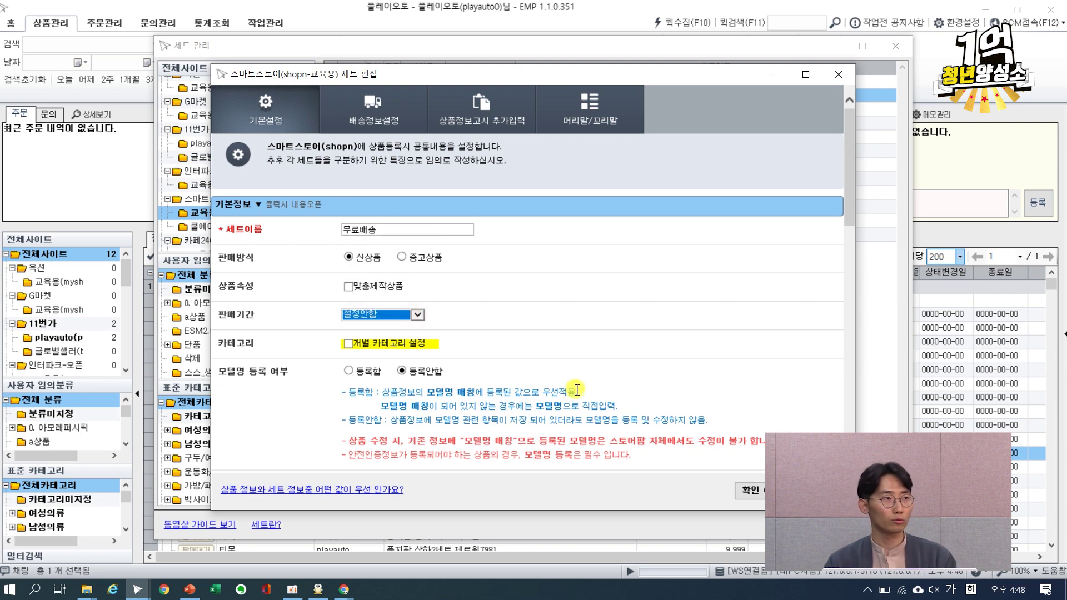
left_click(602, 370)
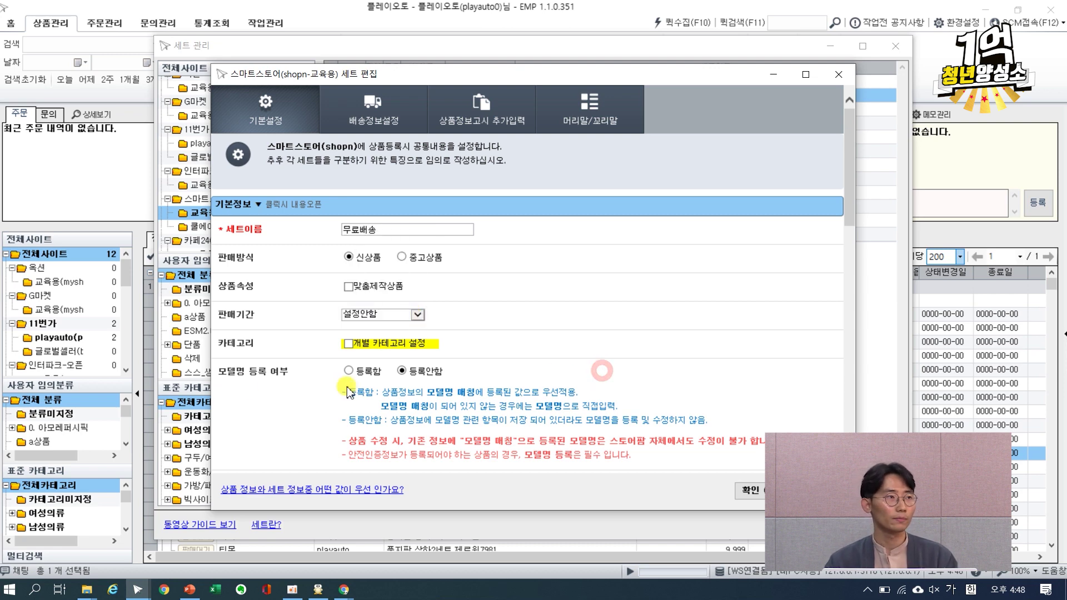
Enable the individual category setting (개별 카테고리 설정) to view its category lists, then disable it again.
left_click(349, 348)
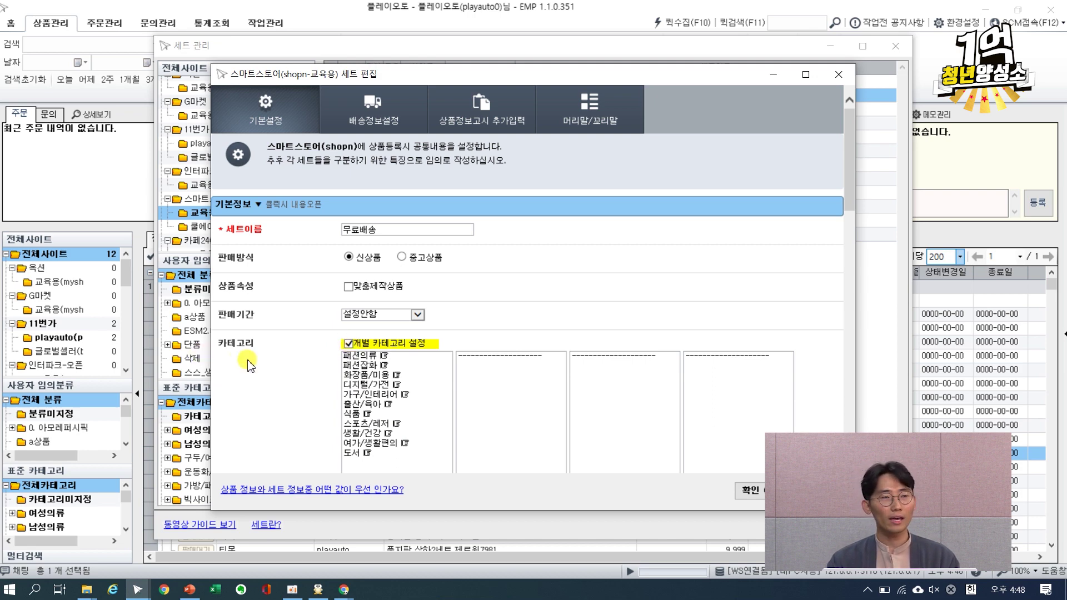
scroll(250, 367, "down", 5)
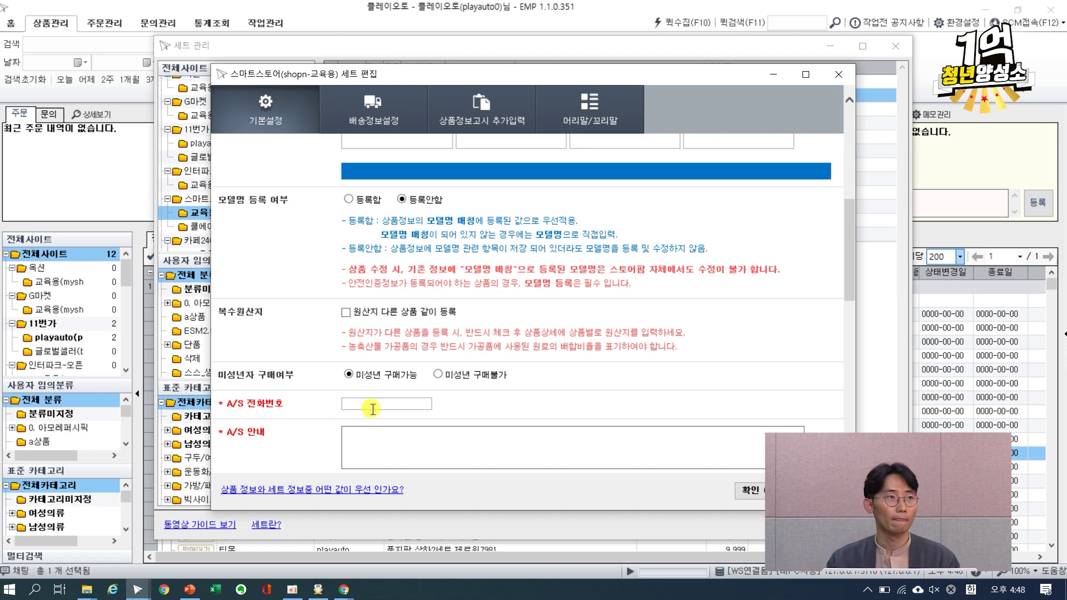
scroll(372, 409, "up", 6)
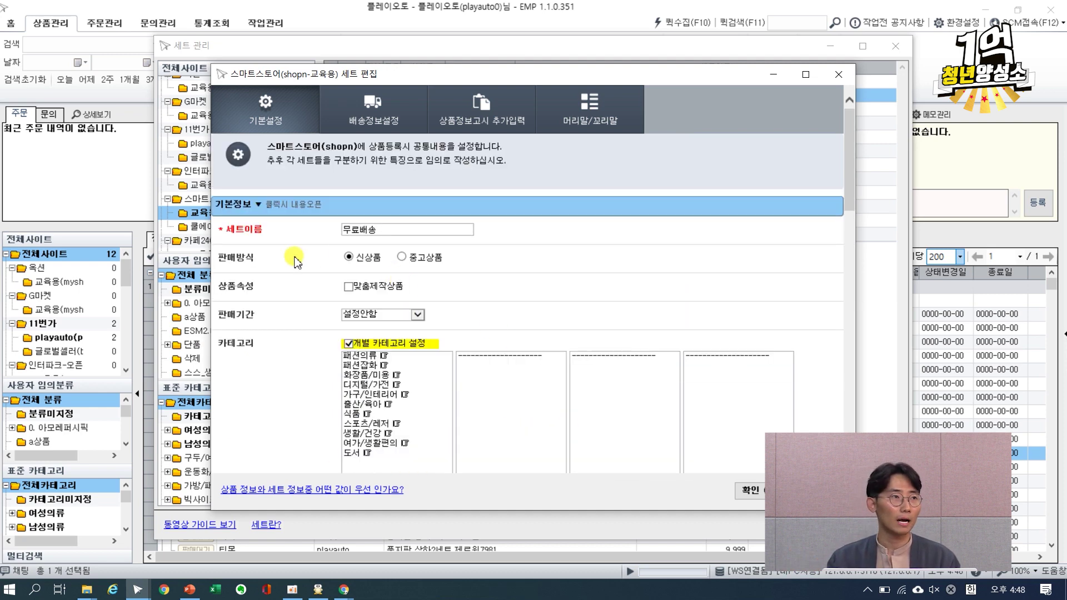
left_click(349, 344)
Examine the model-name registration options (모델명 등록 여부) and their explanatory notes in the basic settings.
scroll(350, 359, "down", 5)
scroll(350, 360, "up", 3)
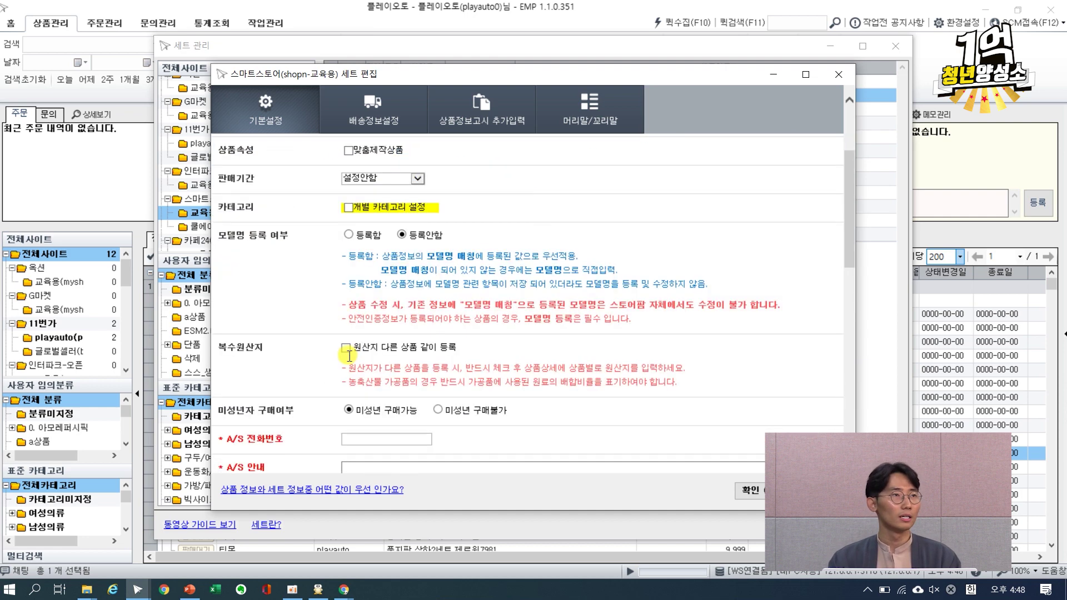
scroll(349, 360, "up", 3)
left_click_drag(845, 181, 847, 201)
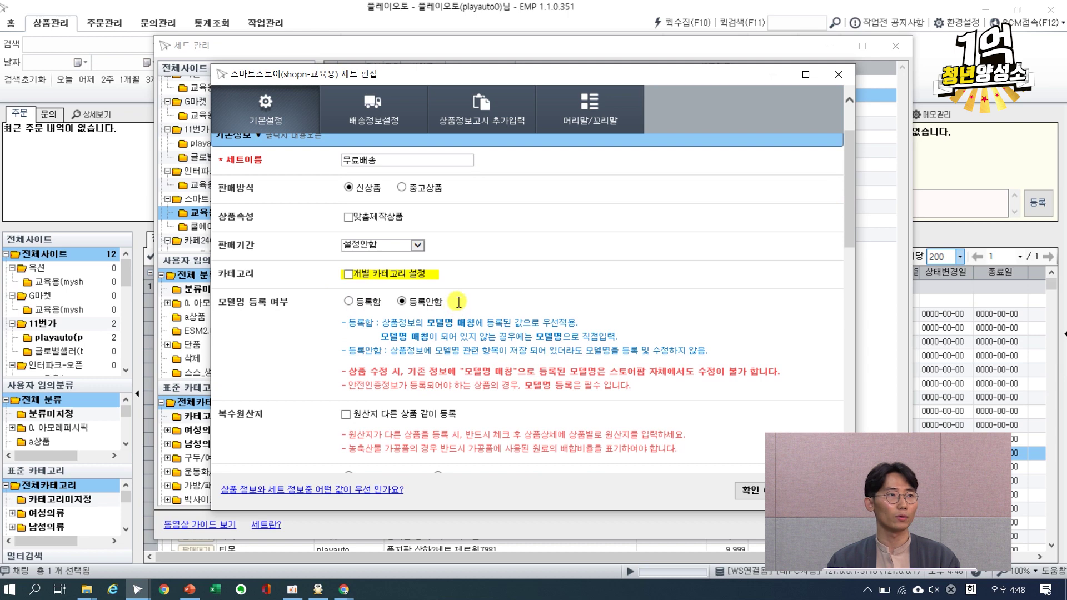
left_click_drag(360, 324, 461, 351)
left_click(461, 349)
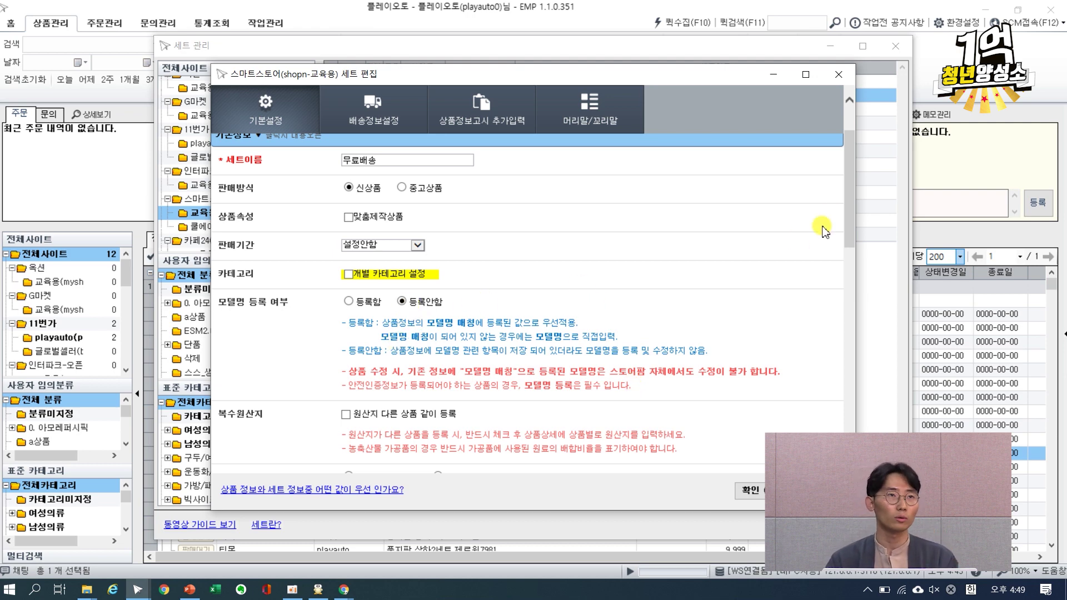
Enter the A/S phone number and set the A/S guidance text (A/S 안내) to 상세설명참조.
left_click_drag(846, 201, 856, 276)
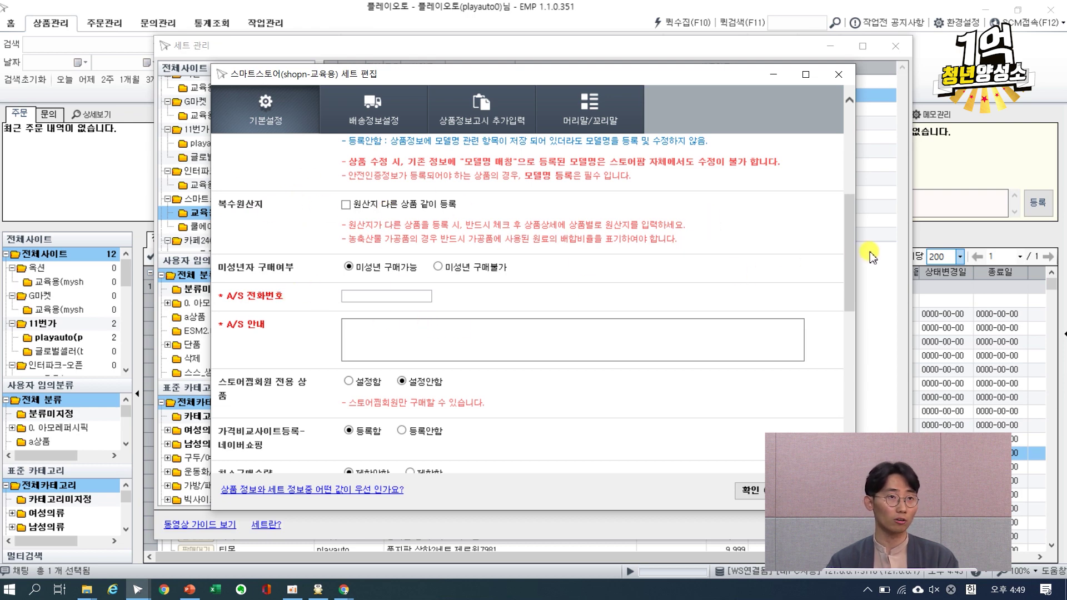
left_click_drag(850, 244, 849, 248)
left_click(364, 279)
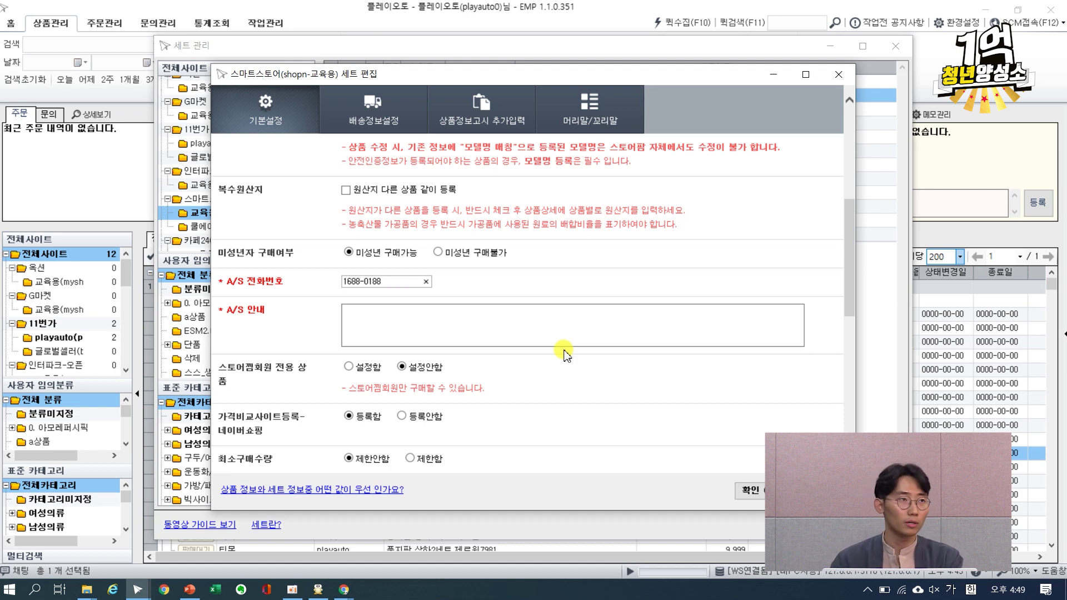
left_click(511, 335)
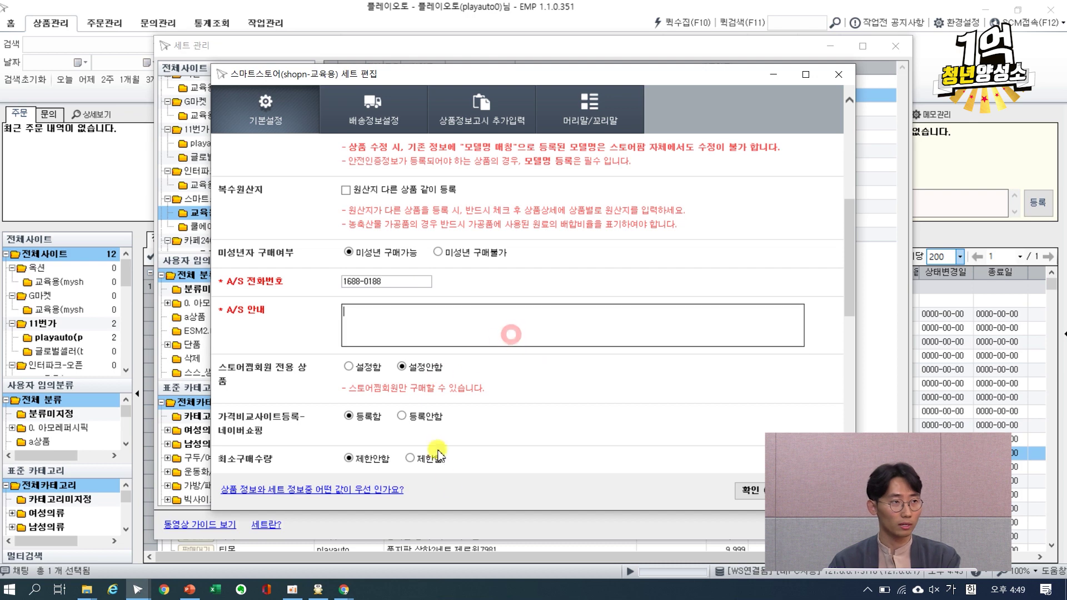
left_click(408, 283)
left_click(381, 312)
type("ㄱ")
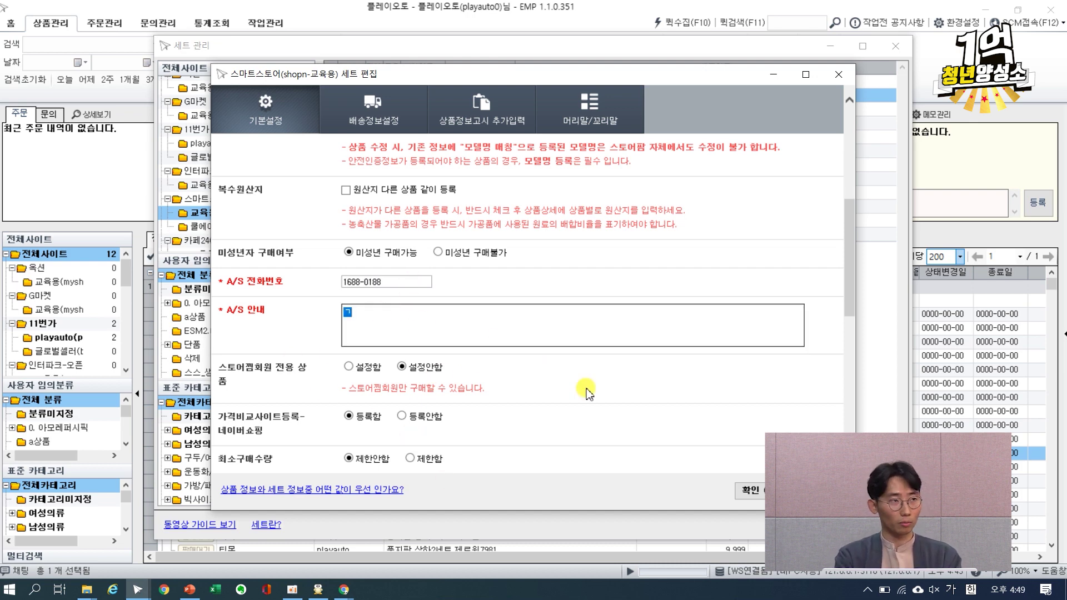
key("BackSpace")
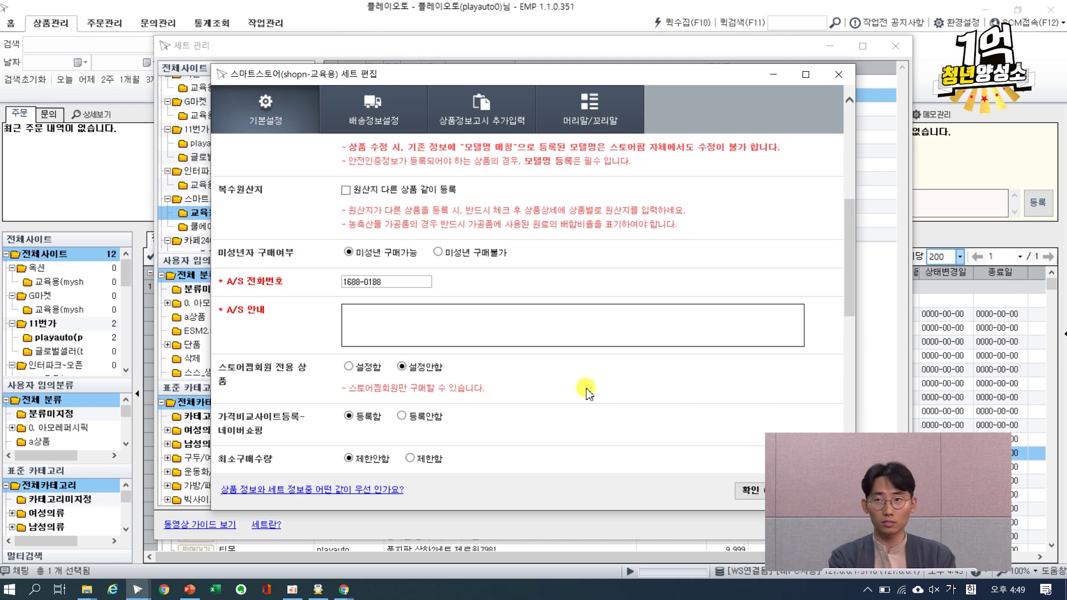
type("상세설명참조")
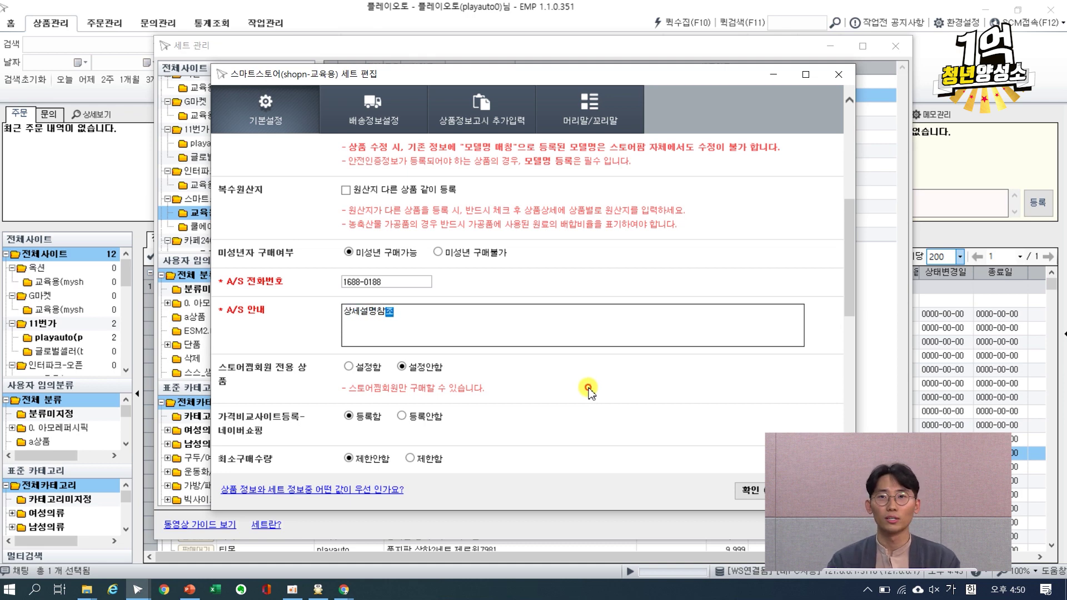
left_click(519, 318)
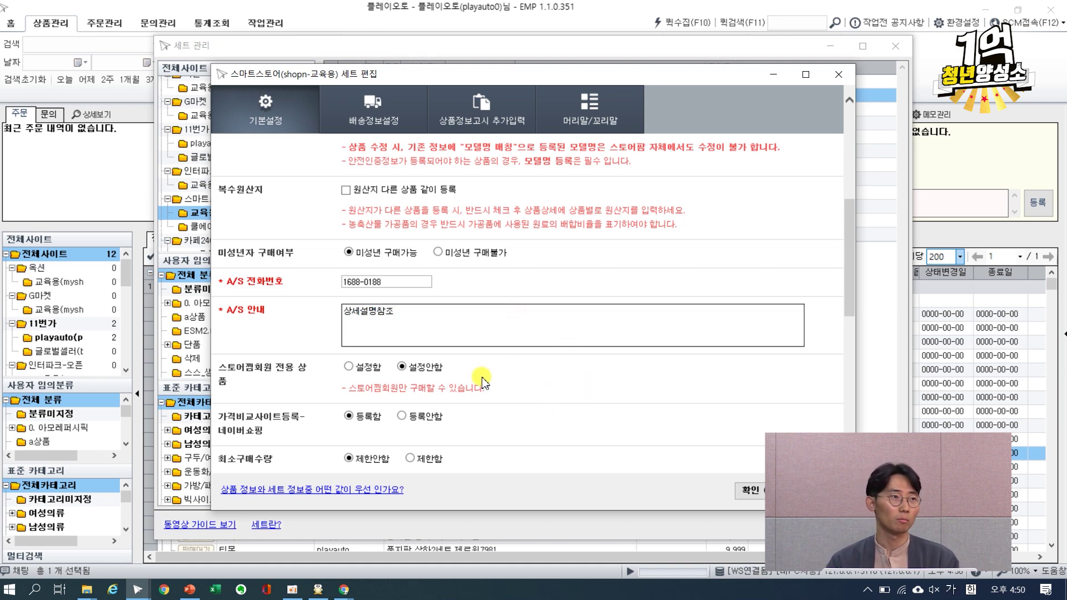
In the set's delivery settings, set the new expected dispatch date ((신)발송예정일) to 2일.
left_click_drag(849, 259, 836, 142)
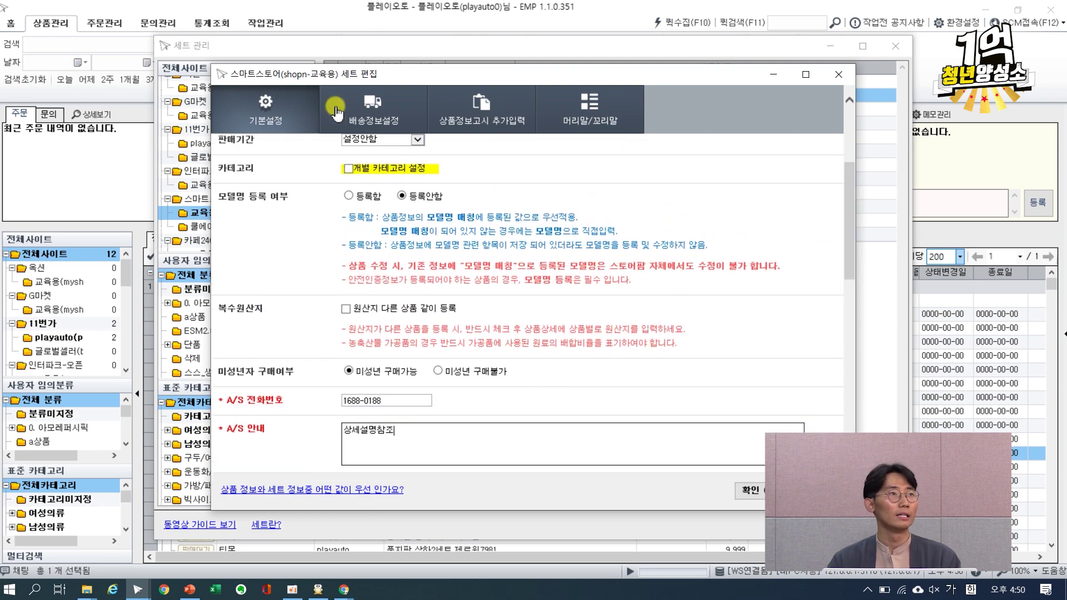
left_click(383, 114)
left_click_drag(850, 194, 851, 218)
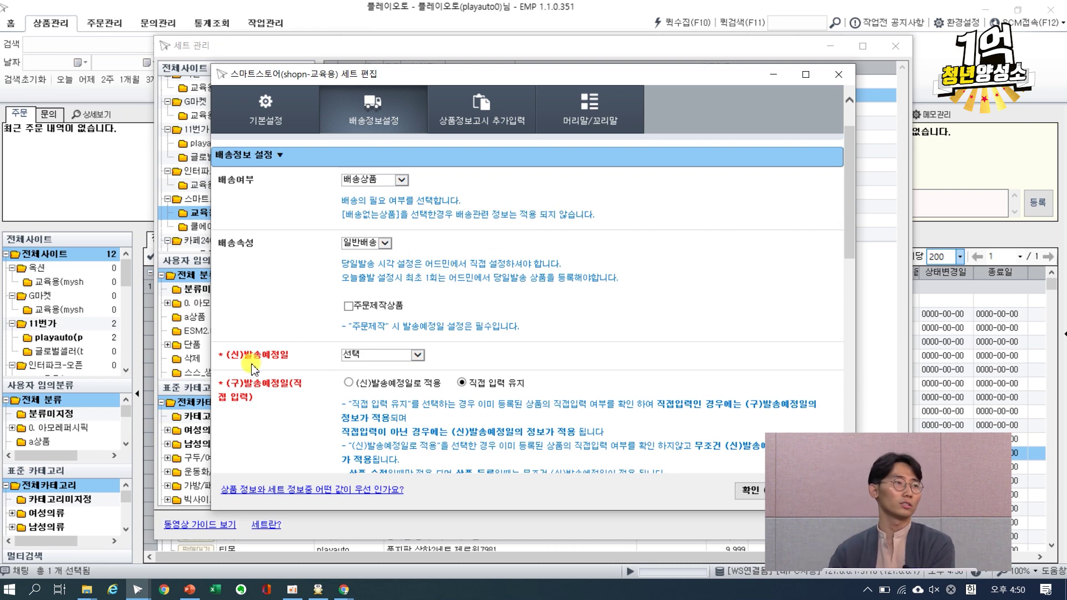
left_click(358, 354)
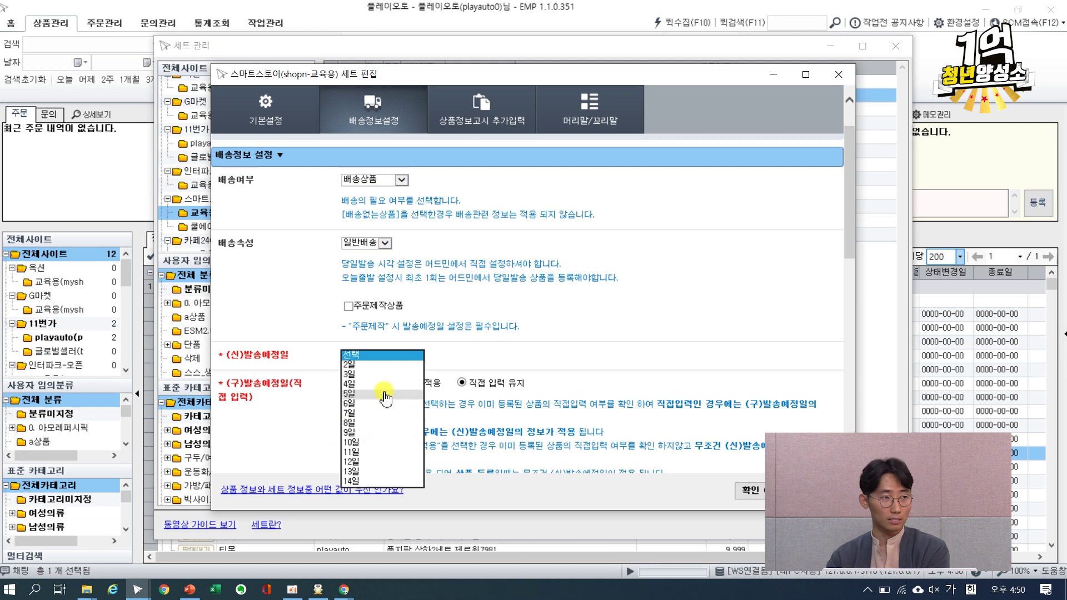
left_click(389, 366)
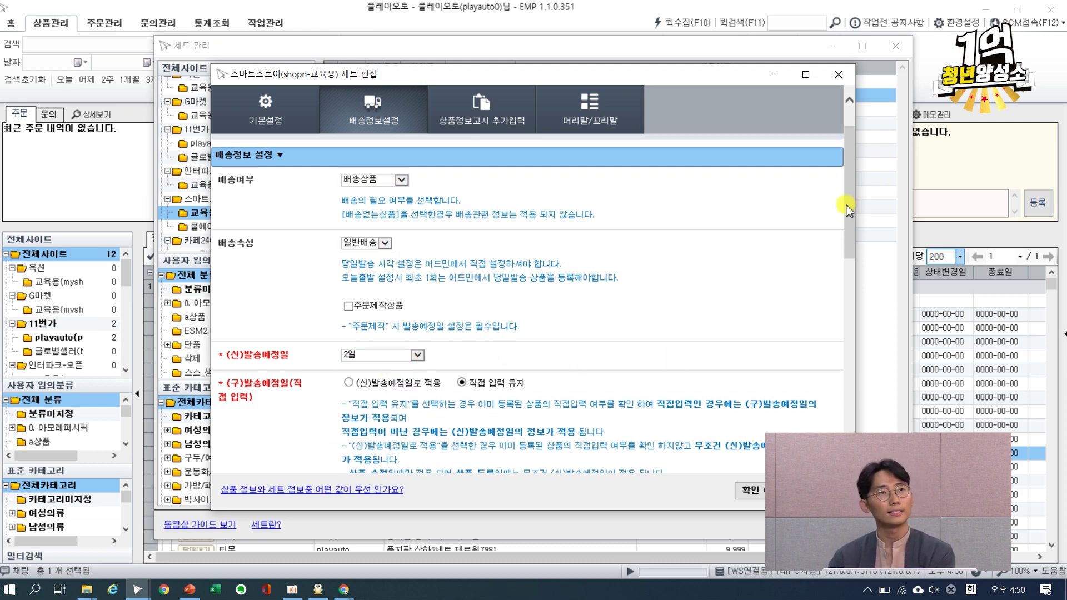
left_click_drag(848, 208, 849, 227)
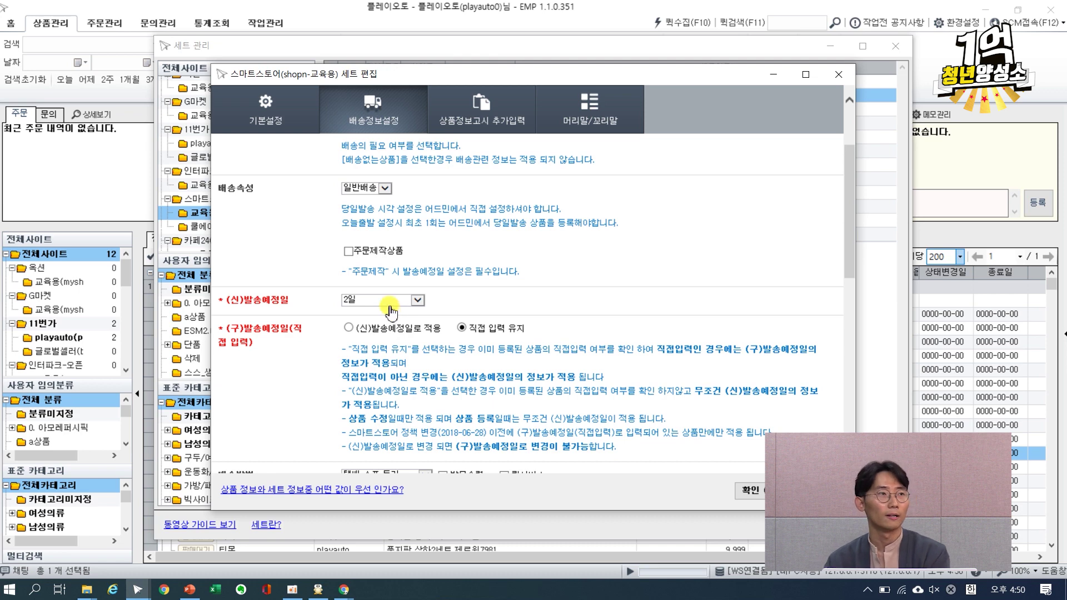
left_click(392, 303)
left_click(392, 305)
left_click(559, 264)
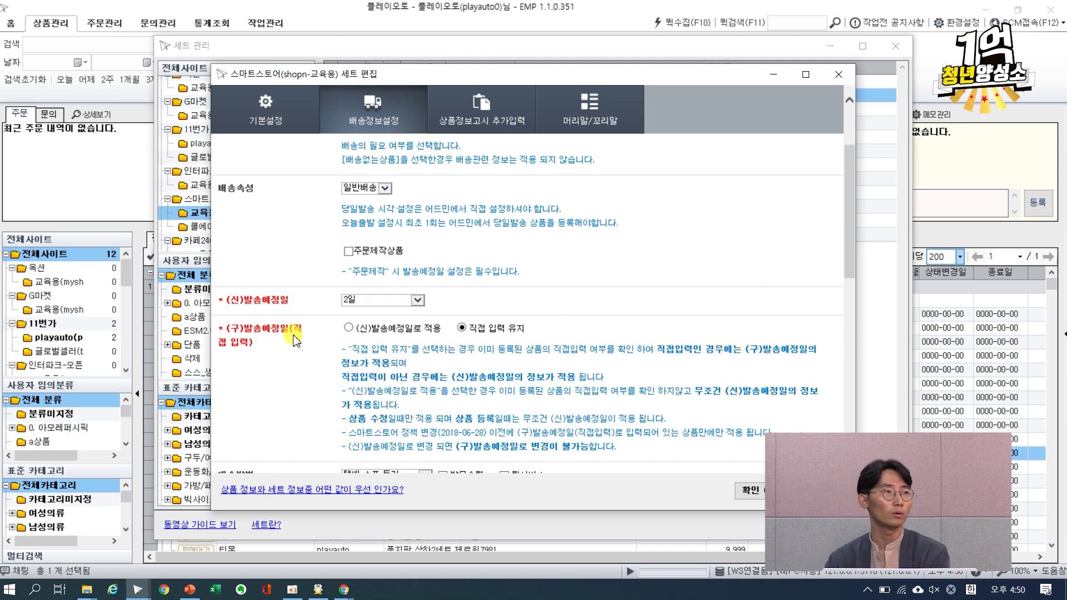
Set the old expected dispatch date ((구)발송예정일) option to (신)발송예정일로 적용.
left_click_drag(243, 332, 320, 338)
left_click(320, 338)
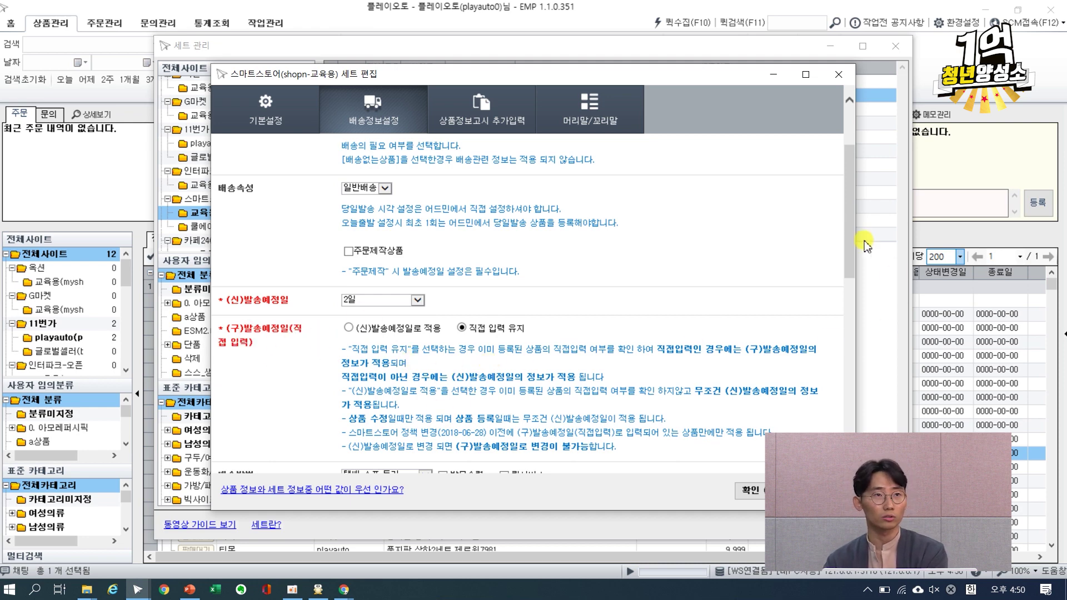
left_click_drag(851, 238, 852, 251)
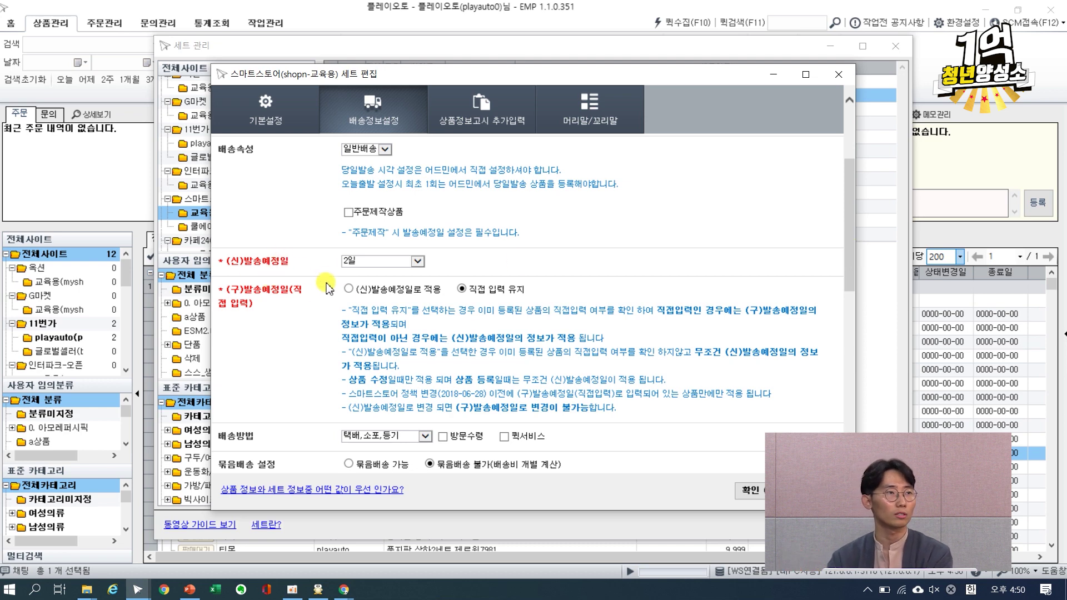
left_click(349, 289)
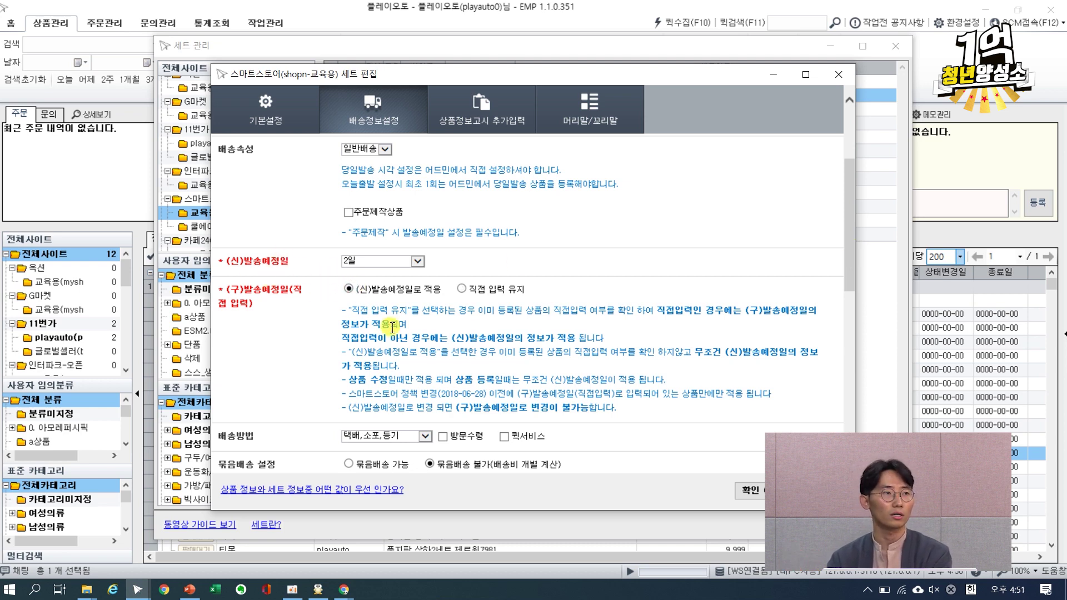
Review the delivery method and shipping fee options, and set the return/exchange courier (반품/교환 택배사) to 우체국택배.
scroll(383, 328, "down", 5)
left_click_drag(846, 306, 848, 282)
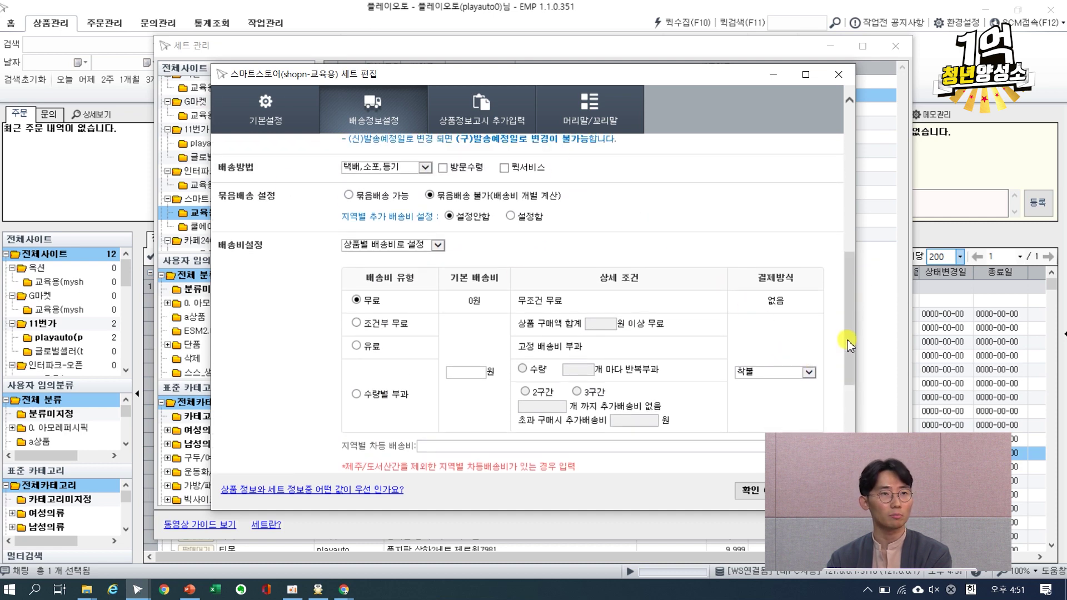
left_click_drag(847, 344, 846, 332)
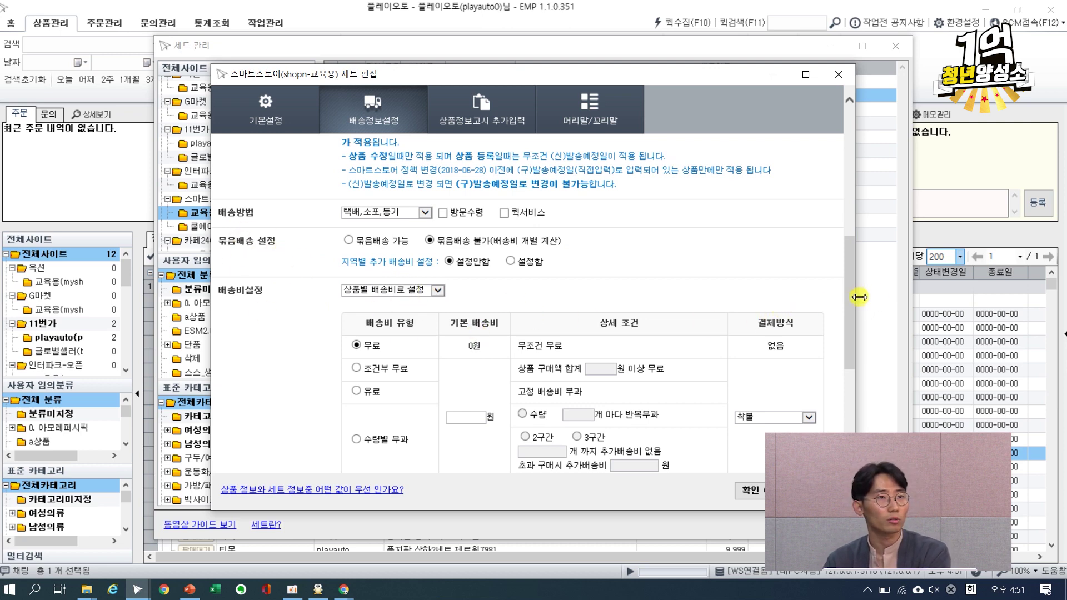
scroll(854, 299, "down", 1)
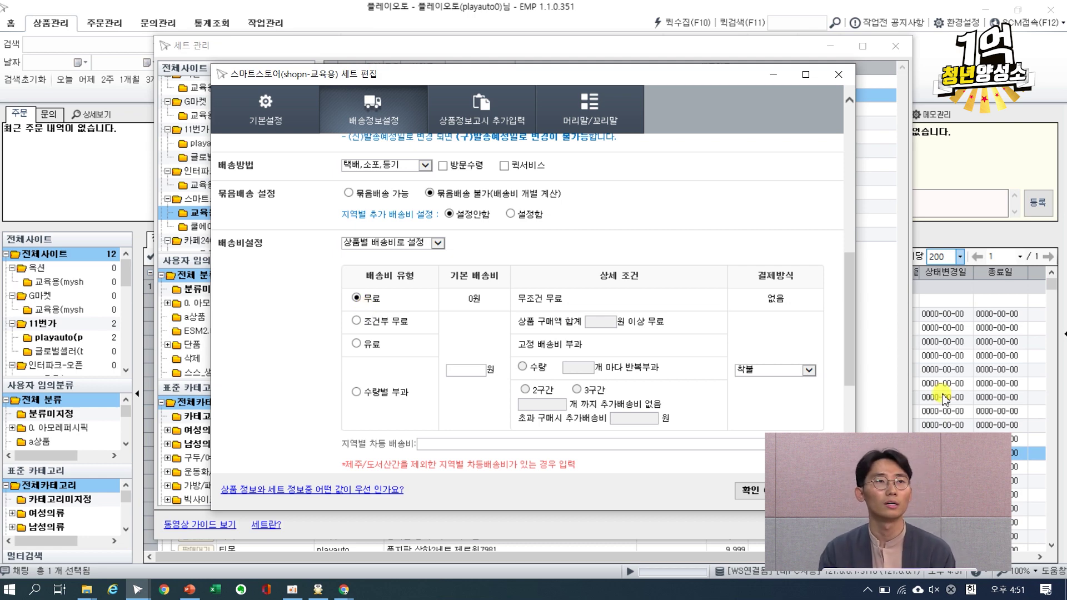
scroll(850, 328, "down", 3)
left_click_drag(848, 323, 848, 359)
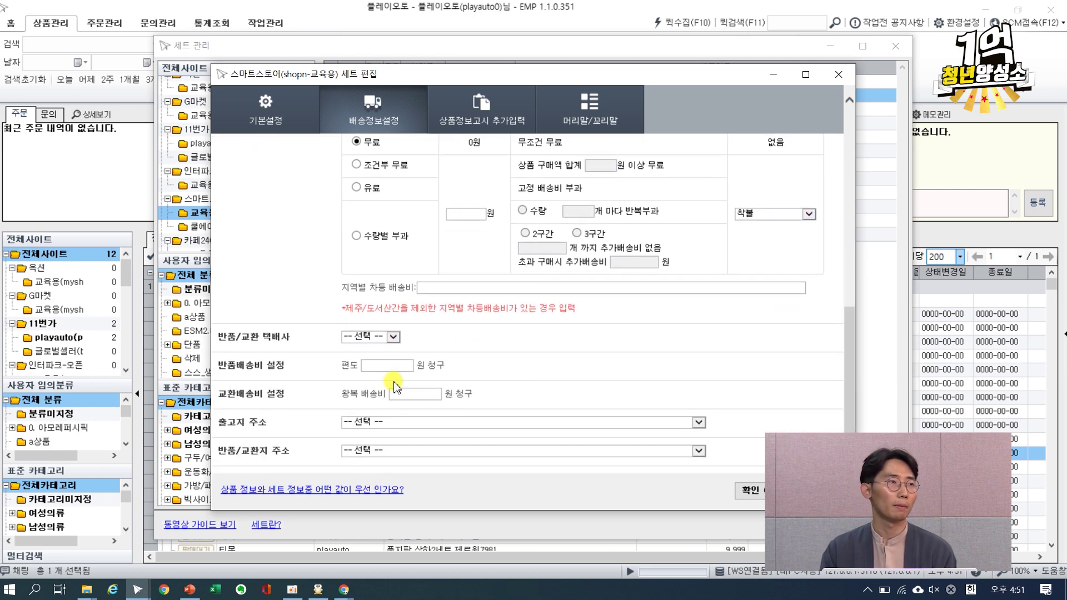
left_click(372, 337)
left_click(377, 348)
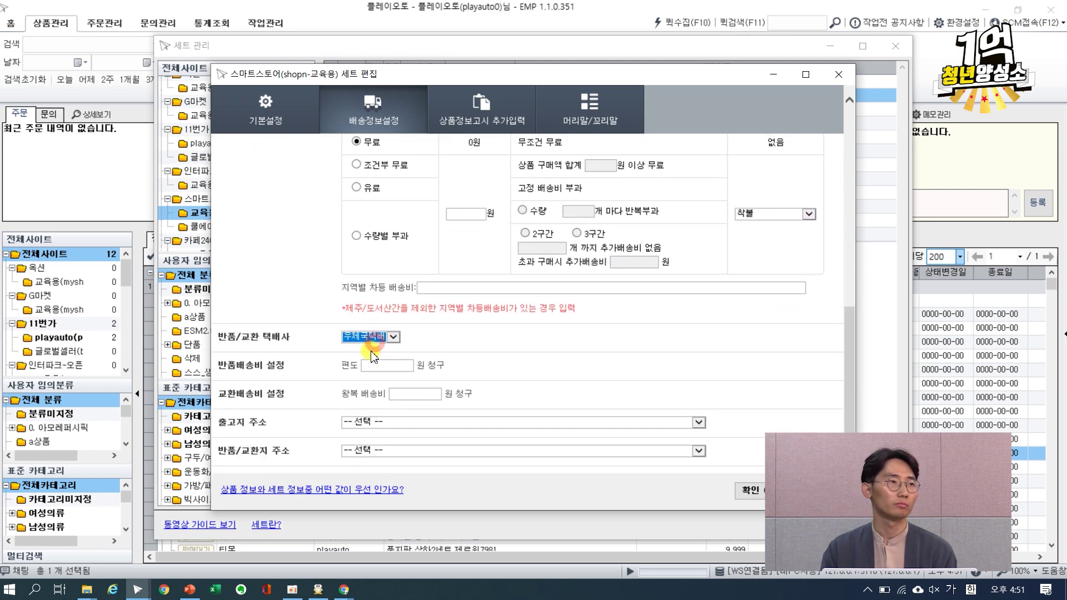
Set the one-way return shipping fee (반품배송비) to 3000원 and the round-trip exchange shipping fee (교환배송비) to 6000원.
left_click_drag(217, 366, 319, 368)
left_click(390, 365)
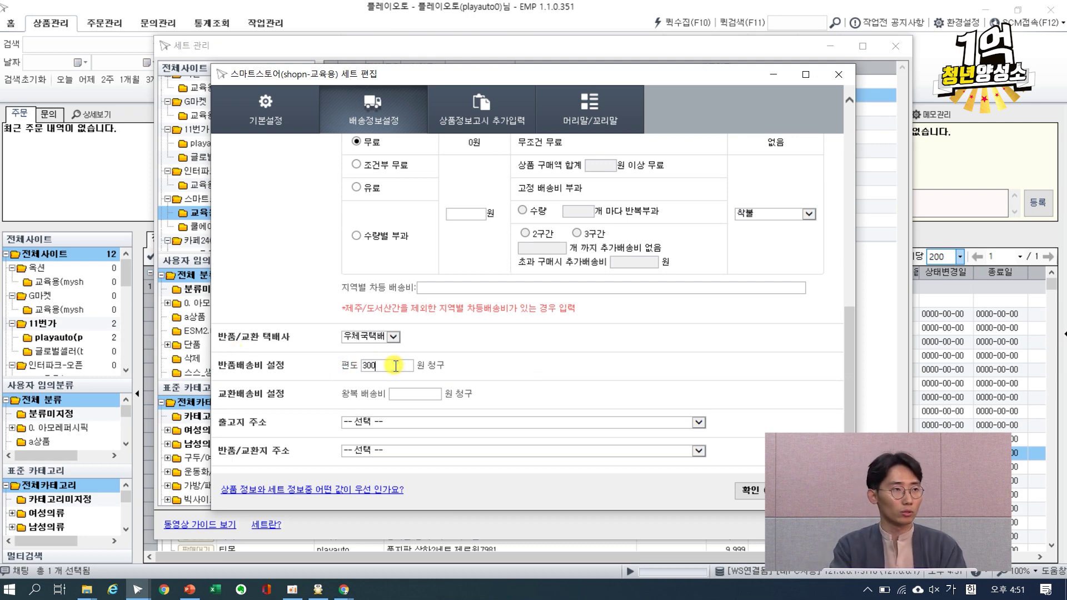
type("30000")
key("BackSpace")
left_click(400, 394)
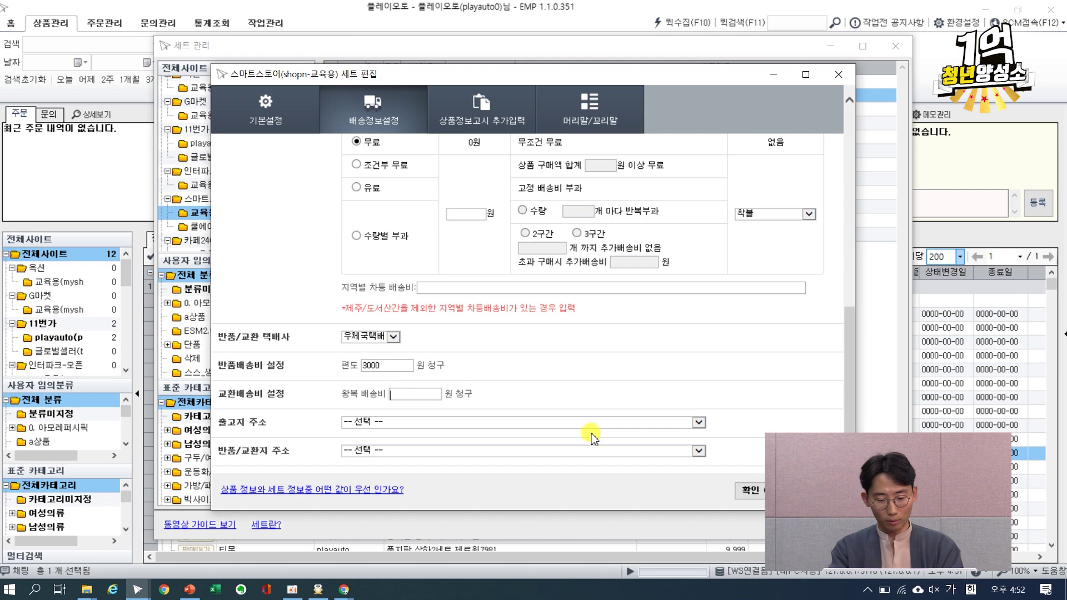
key("BackSpace")
Examine the registered addresses offered for the dispatch address (출고지 주소).
left_click(447, 423)
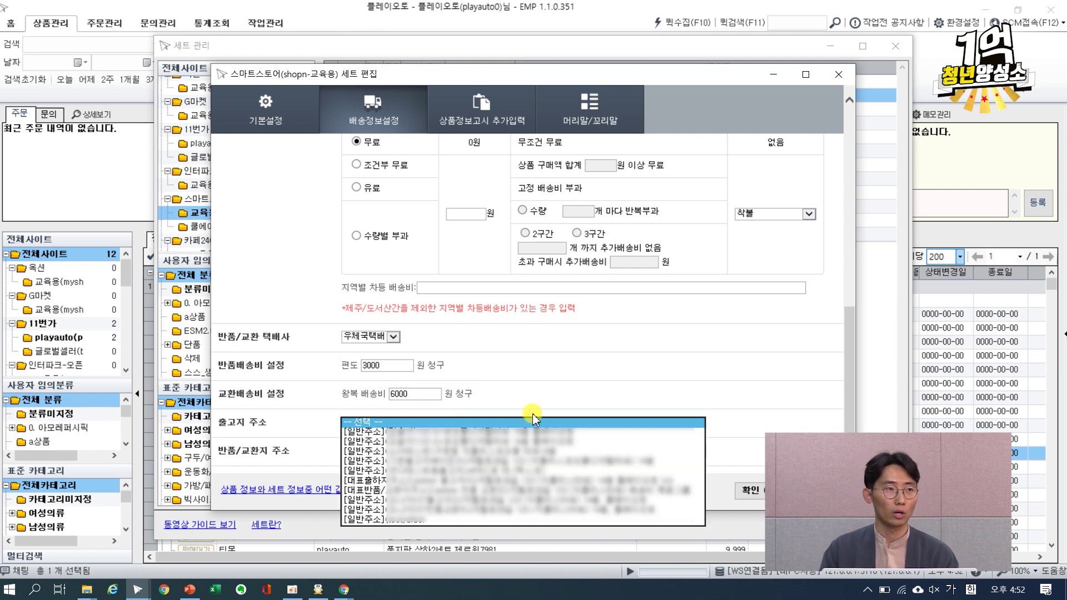
left_click(614, 377)
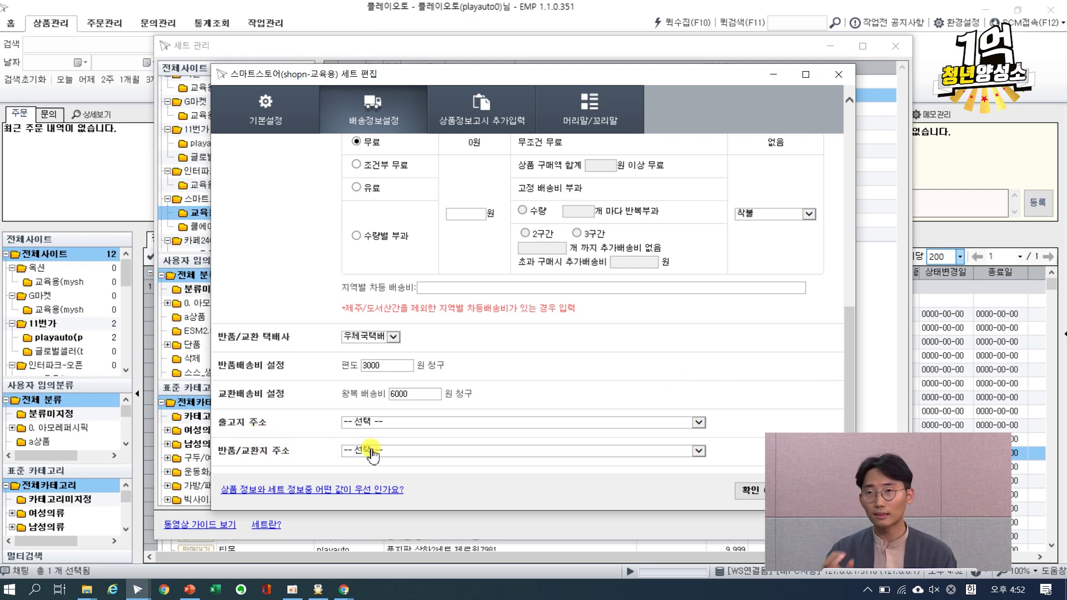
left_click(504, 425)
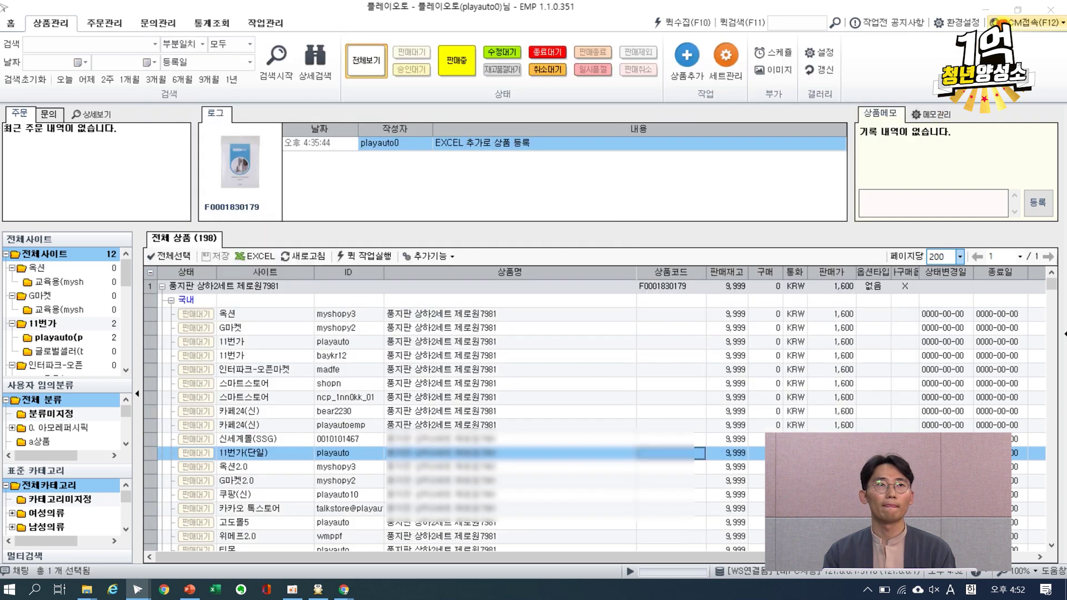
Open the Smart Store seller center for the shopn (교육용) account through SCM접속.
left_click(1002, 24)
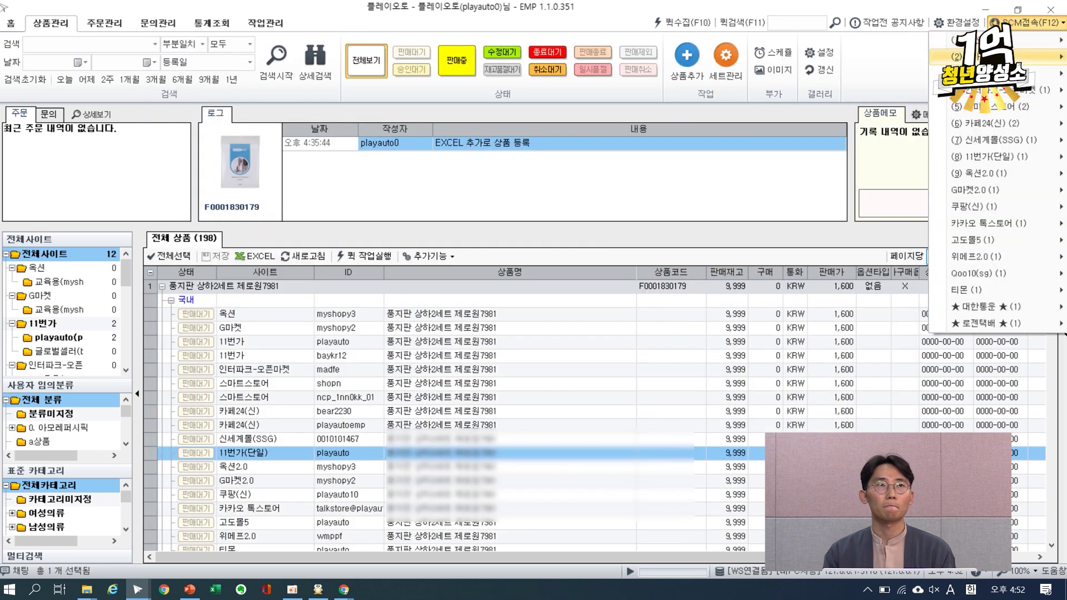
mouse_move(989, 107)
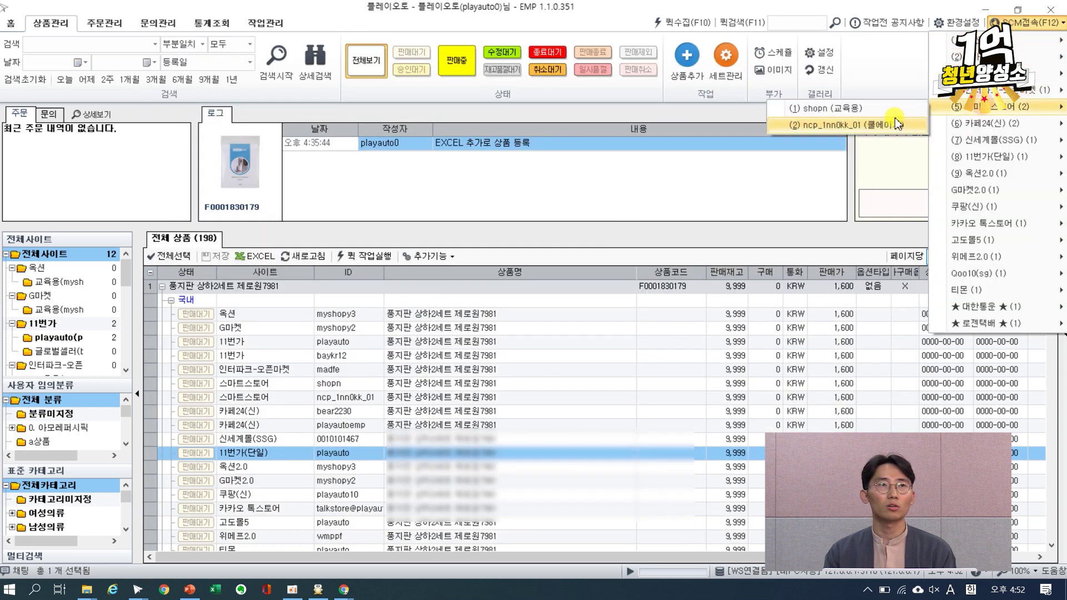
left_click(889, 113)
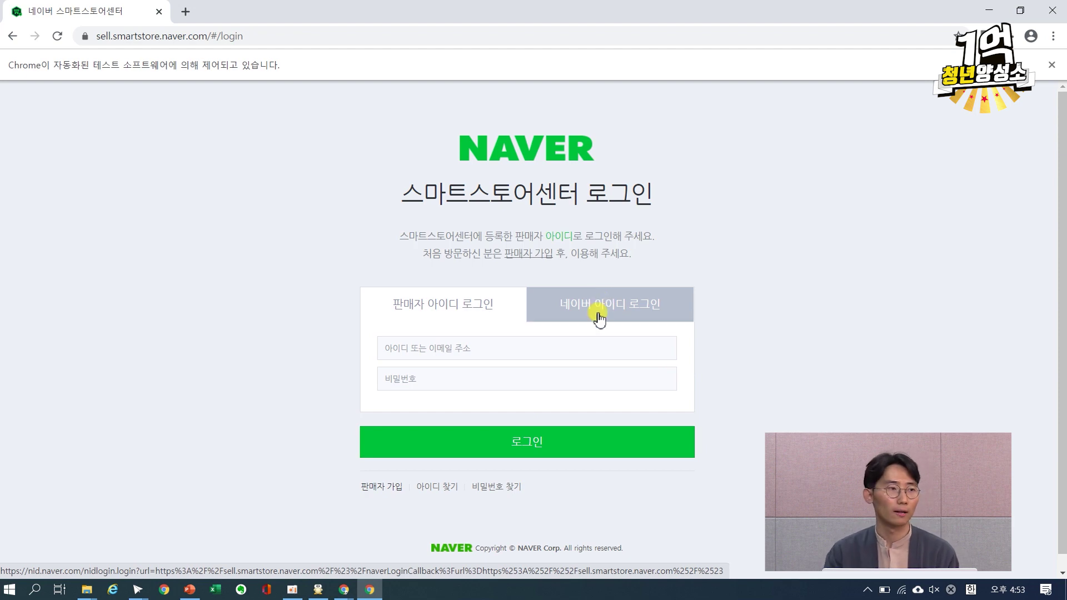
Return to the Smart Store set editor and view the address choices for 출고지 주소 again.
mouse_move(138, 589)
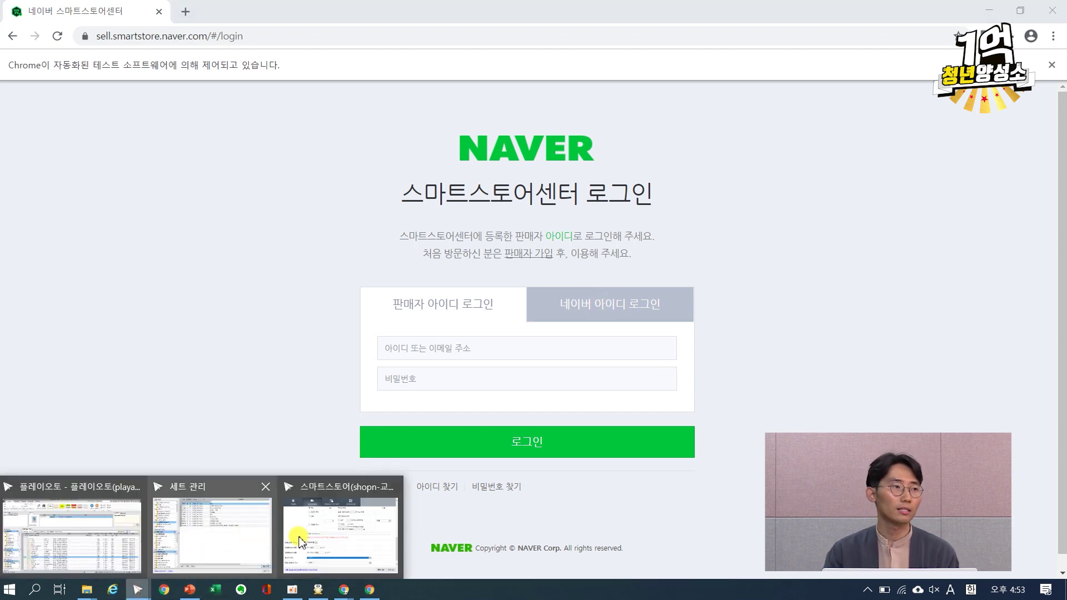
left_click(303, 533)
left_click(417, 423)
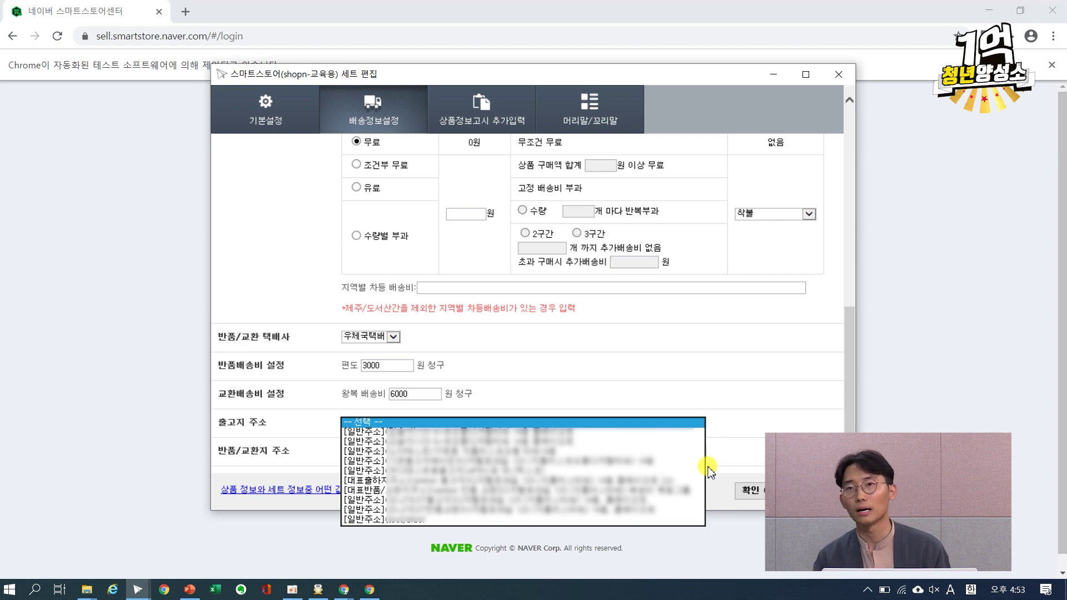
Switch to the Smart Store seller center and browse the seller address book (판매자 주소록) for the return/exchange address.
left_click(369, 589)
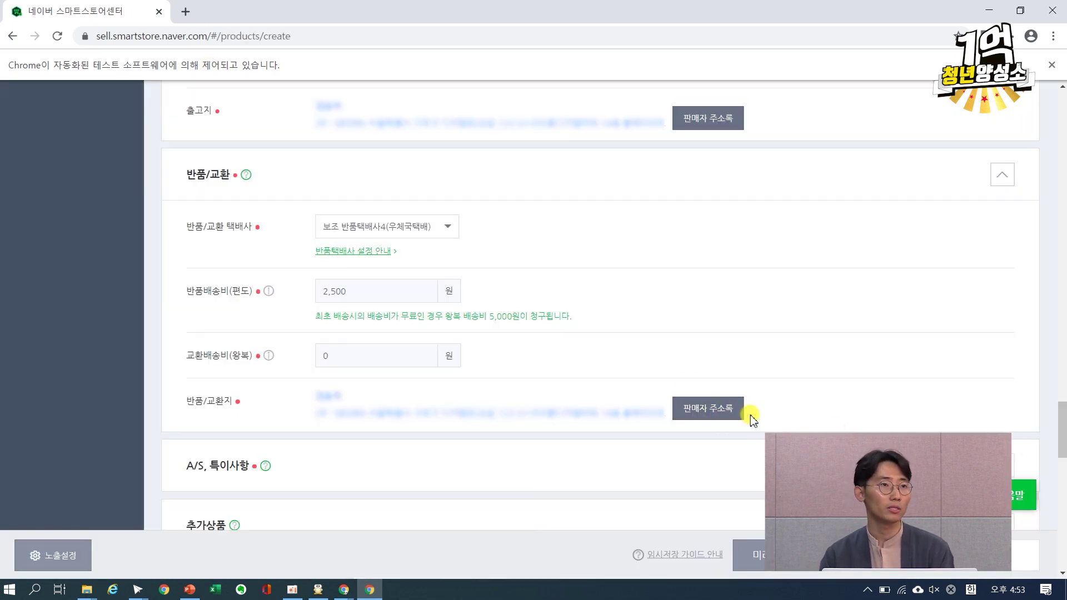
left_click(719, 414)
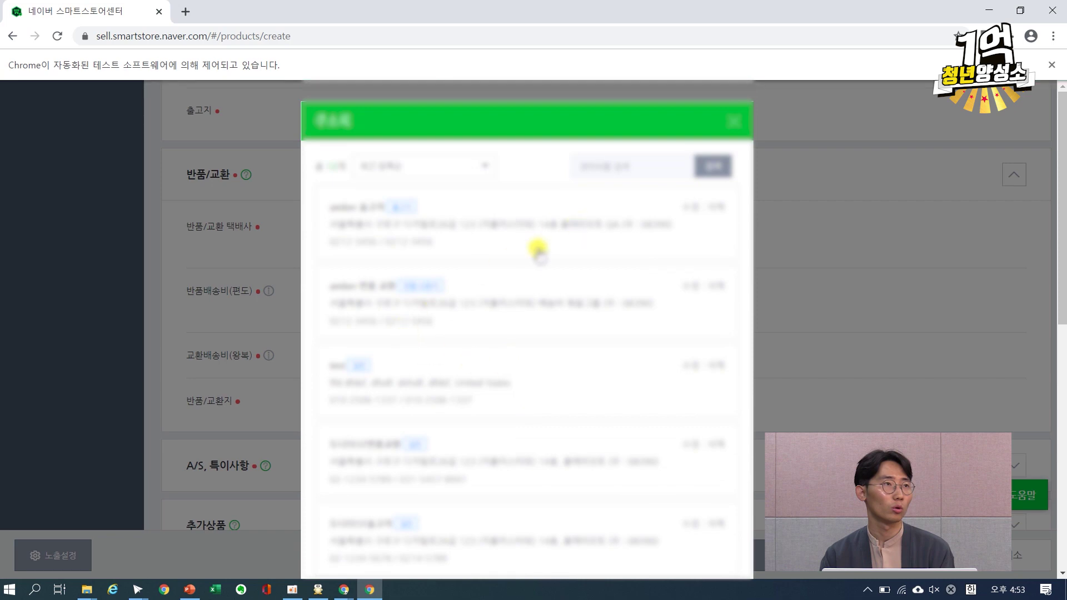
scroll(696, 357, "down", 6)
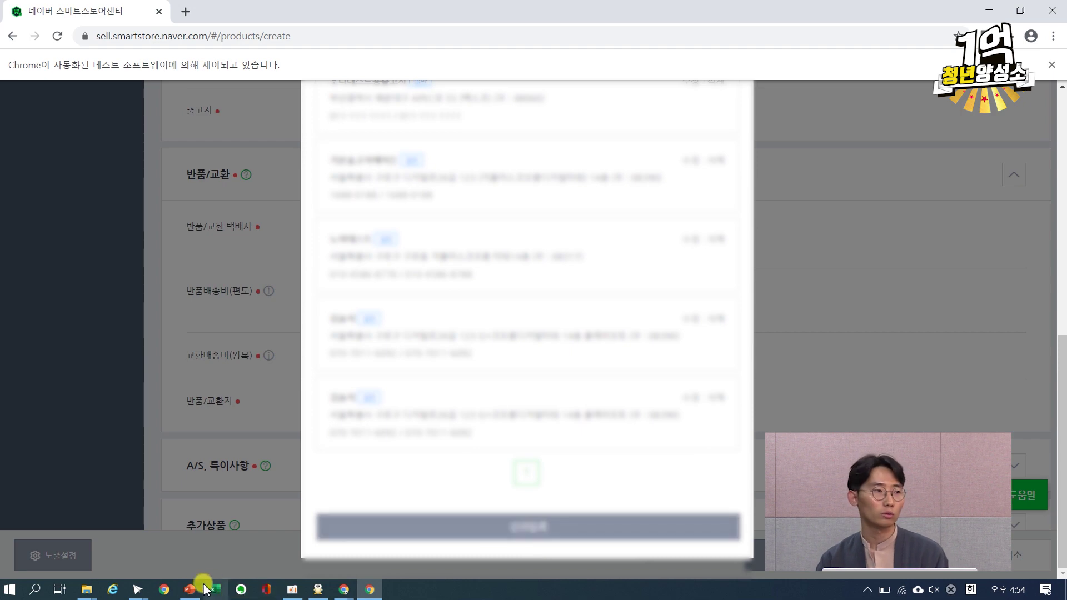
Back in the set editor, choose a registered [일반주소] entry for both 출고지 주소 and 반품/교환지 주소.
mouse_move(139, 588)
left_click(340, 538)
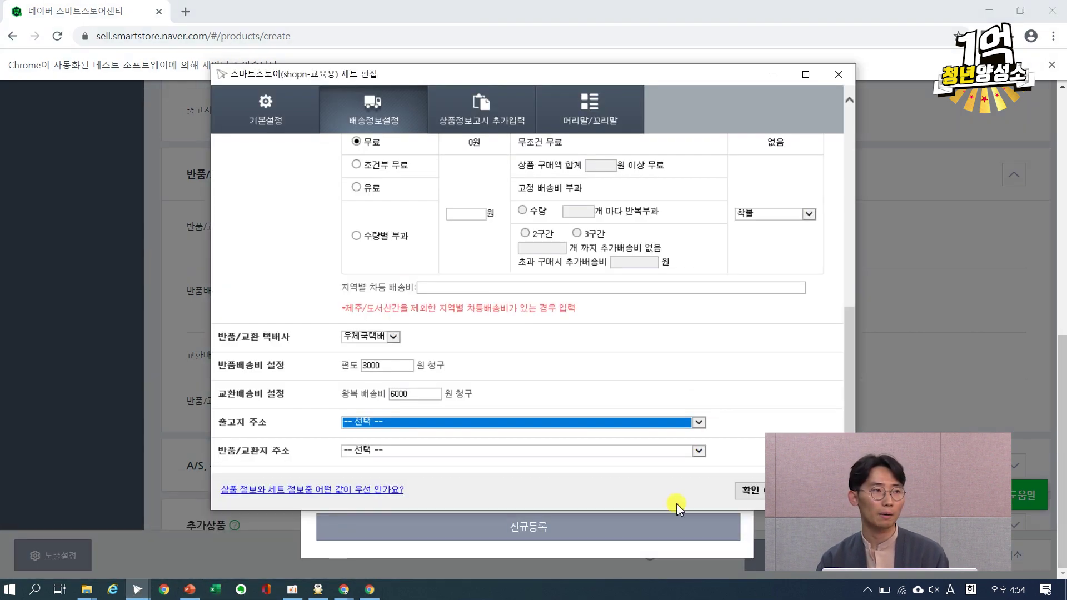
left_click(620, 381)
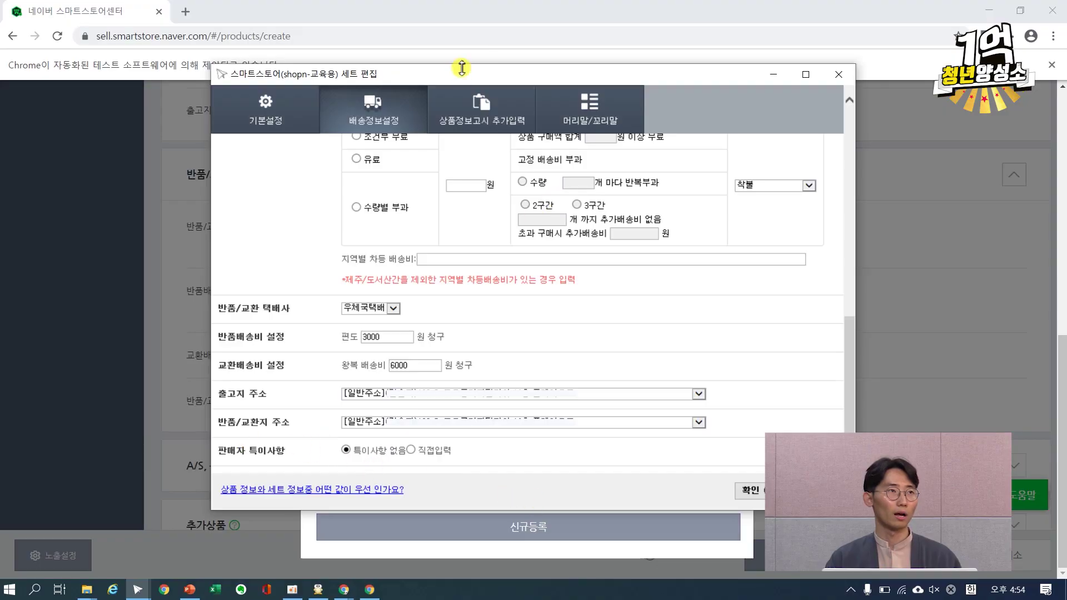
In the set's 상품정보고시 추가입력 settings, enter 상세설명참조 as the reason for cases where order withdrawal is not possible.
left_click(474, 101)
scroll(362, 247, "down", 10)
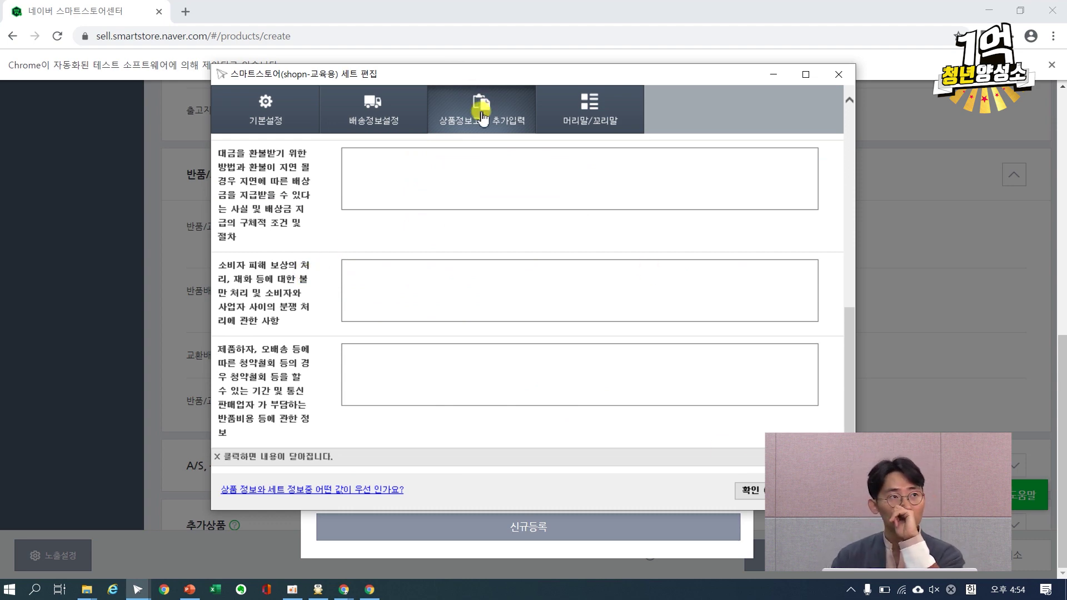
left_click_drag(850, 321, 868, 242)
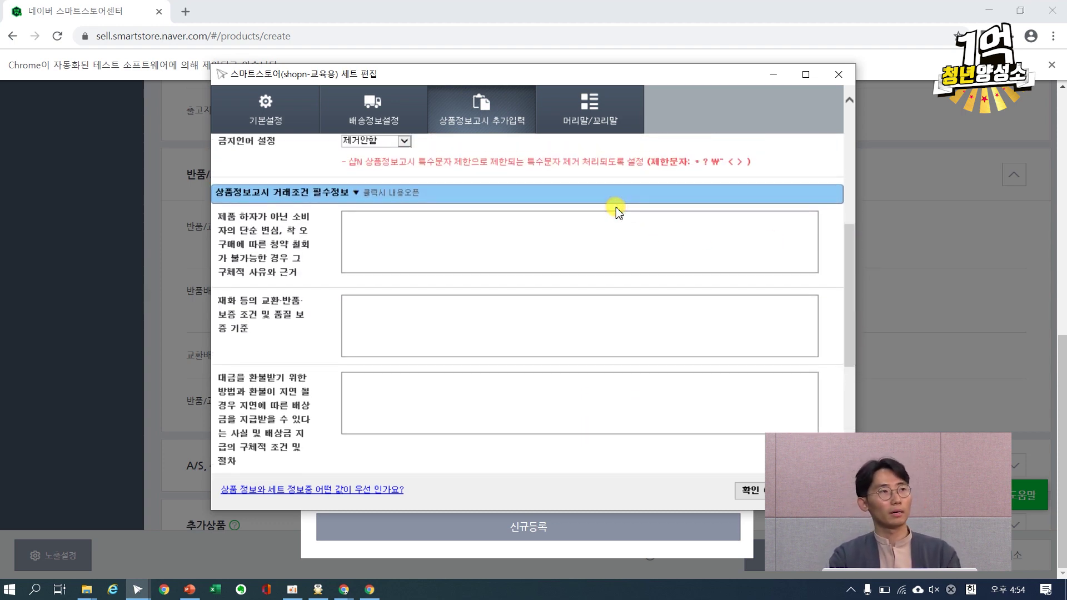
left_click(526, 238)
type("t")
key("BackSpace")
key("Hangul")
type("사세서")
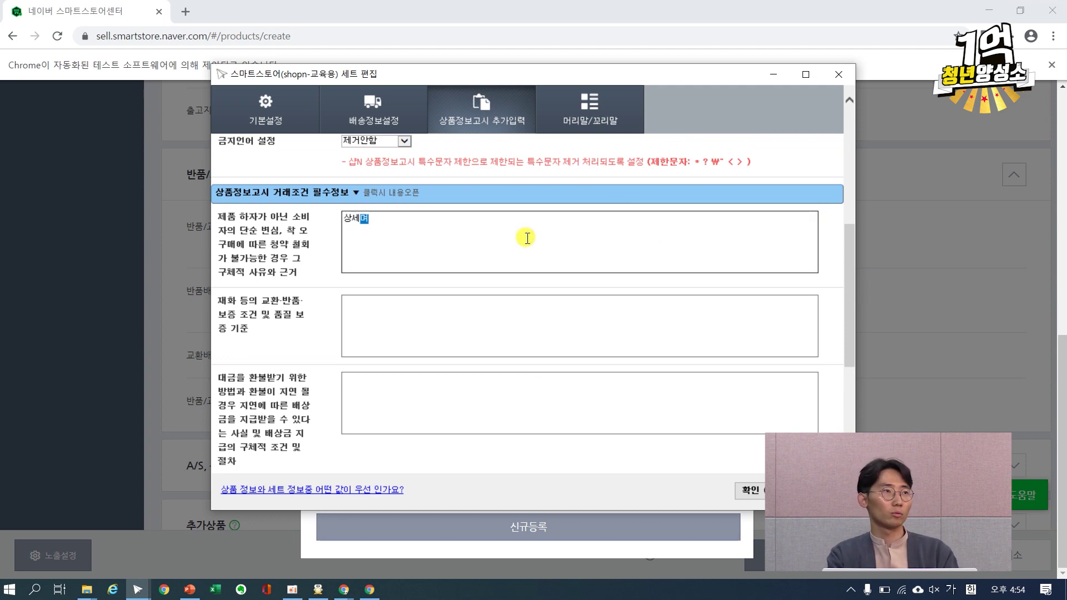
type("명참조")
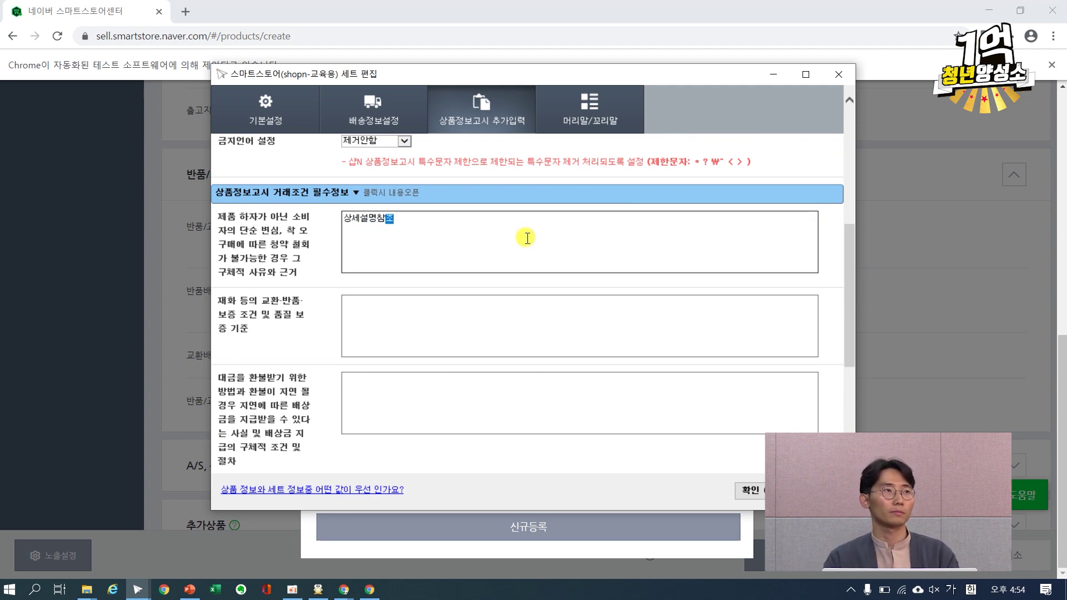
Copy 상세설명참조 into the remaining four transaction condition fields, from exchange and quality guarantee to return cost information.
key("ctrl+a")
key("ctrl+c")
left_click(473, 351)
key("ctrl+v")
left_click(469, 410)
key("ctrl+v")
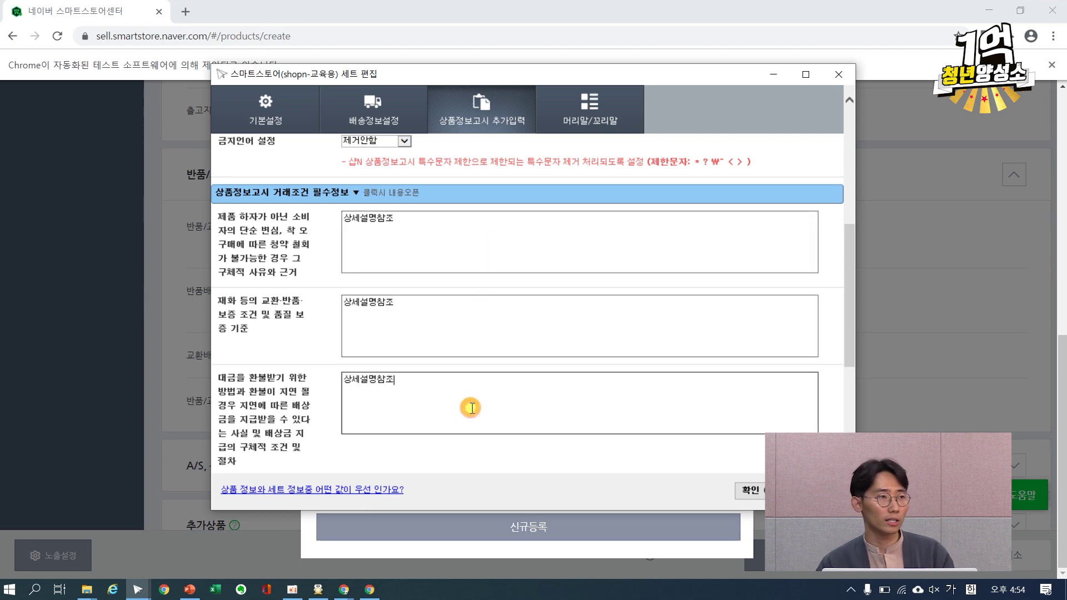
scroll(445, 397, "down", 4)
left_click(450, 288)
key("ctrl+v")
left_click(412, 369)
key("ctrl+v")
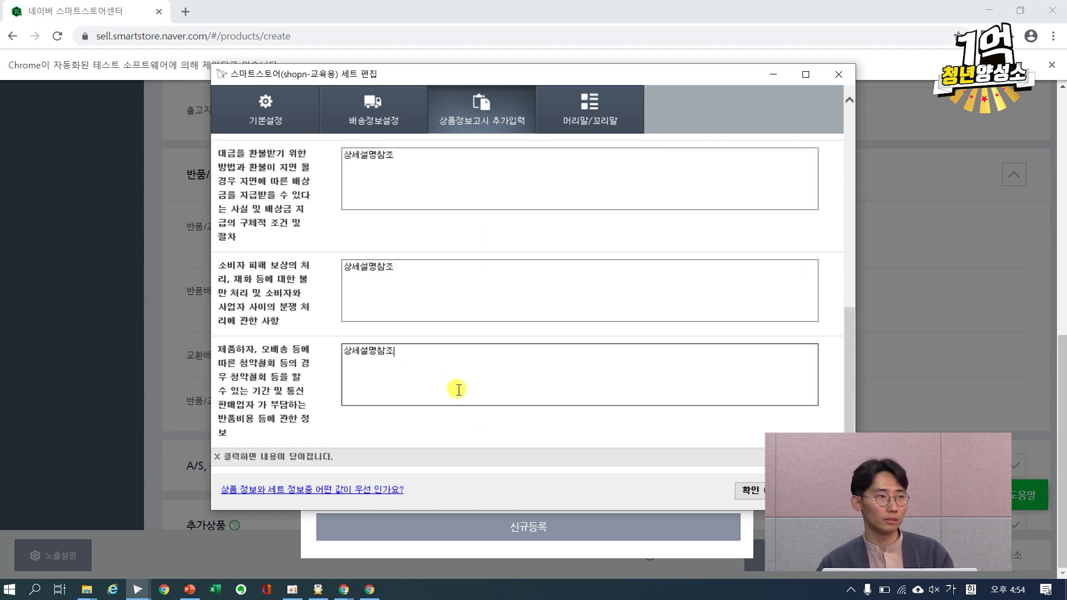
Review the header and footer (머리말/꼬리말) options for the product name and detailed description.
left_click(606, 104)
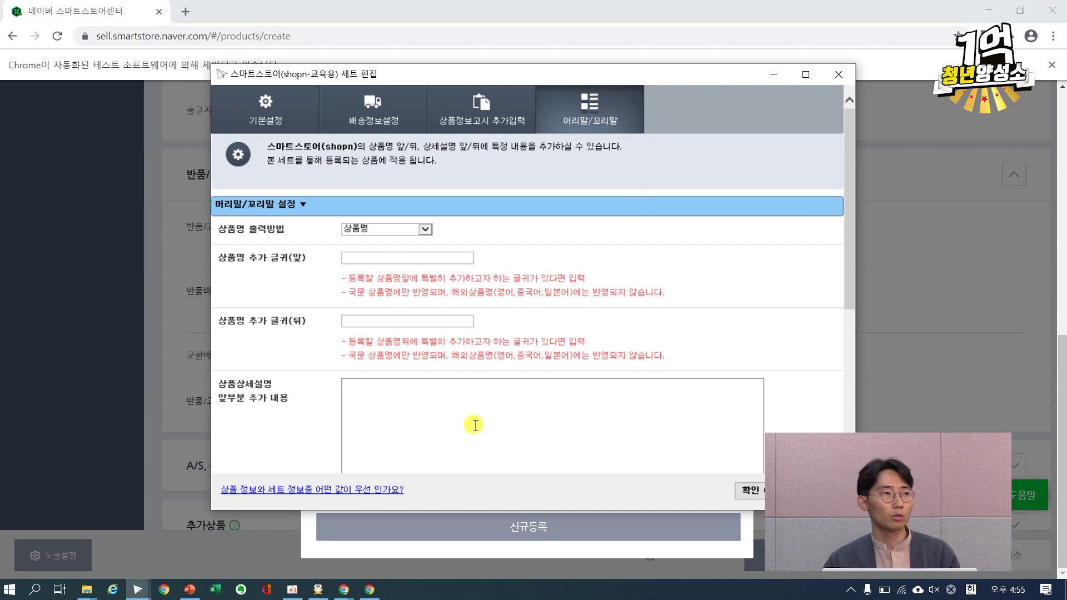
scroll(527, 405, "down", 5)
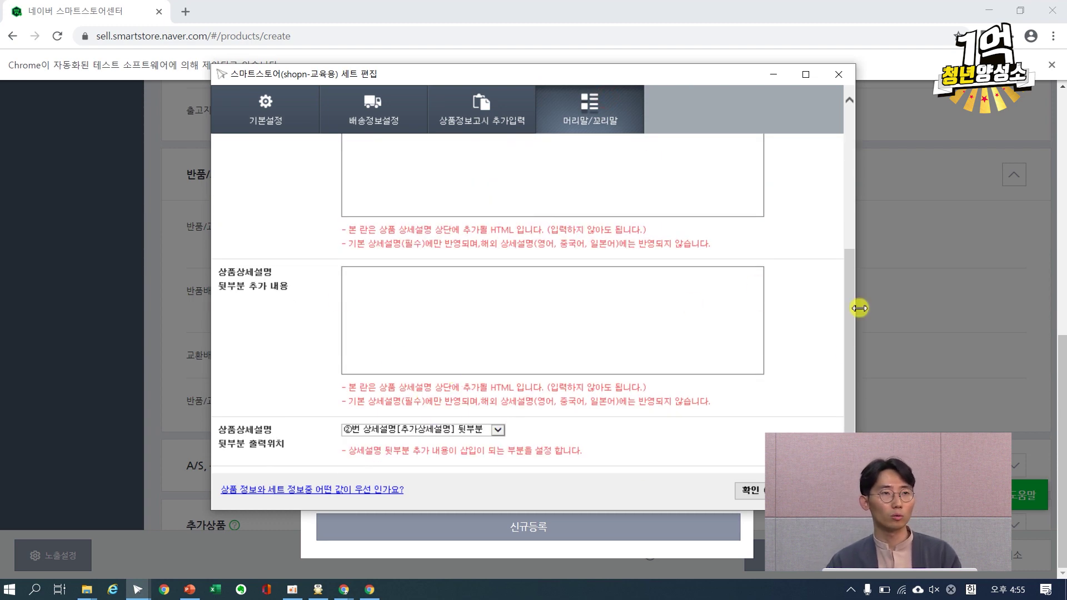
scroll(859, 264, "up", 5)
Check the set's basic settings (기본설정) once more and save the 무료배송 set.
left_click(260, 114)
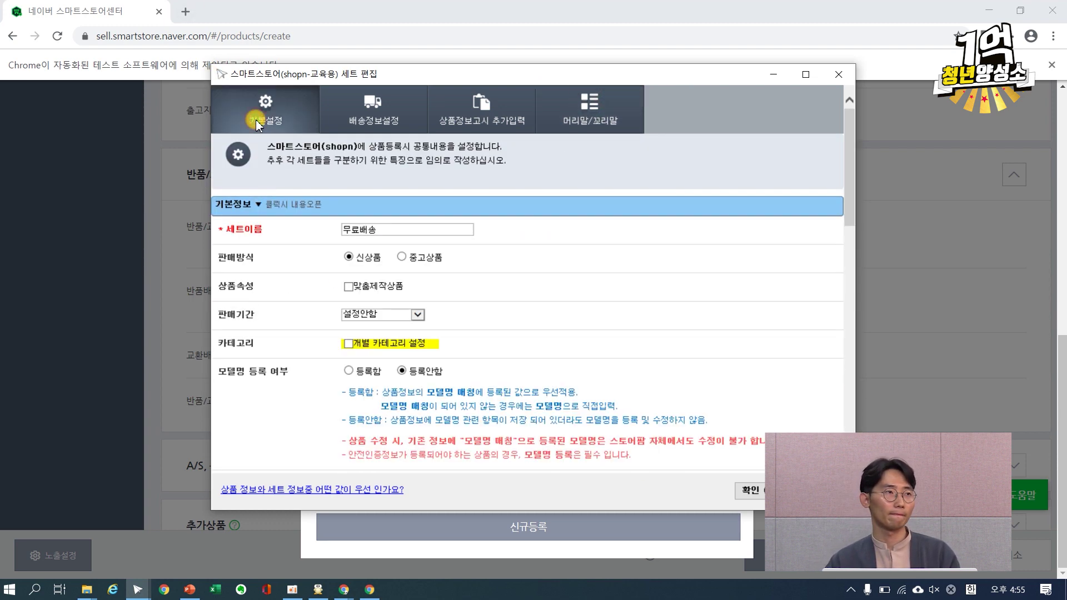
scroll(537, 384, "down", 10)
left_click(761, 493)
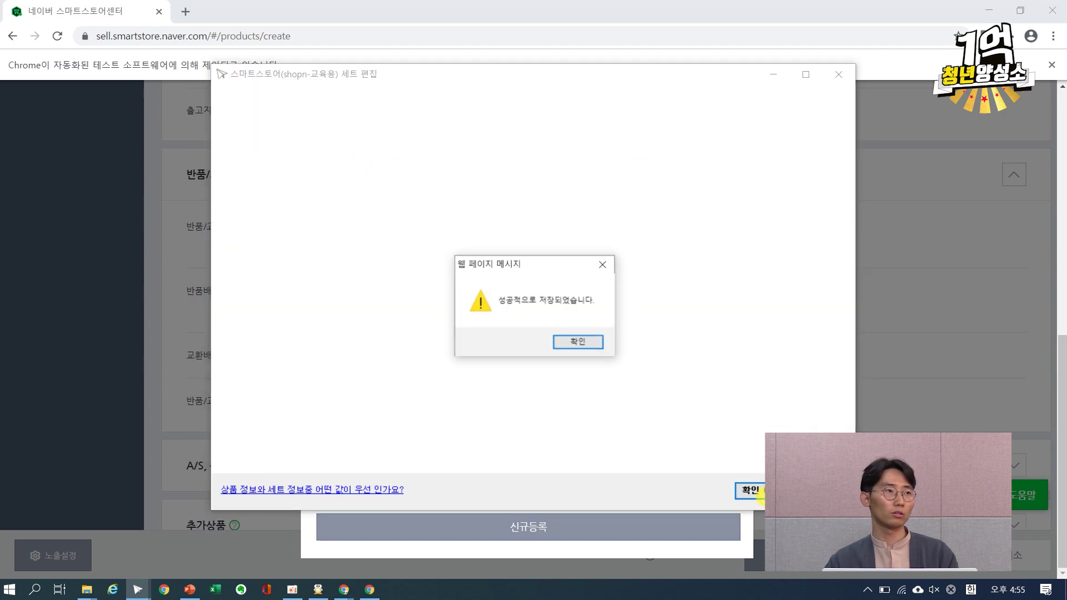
left_click(583, 345)
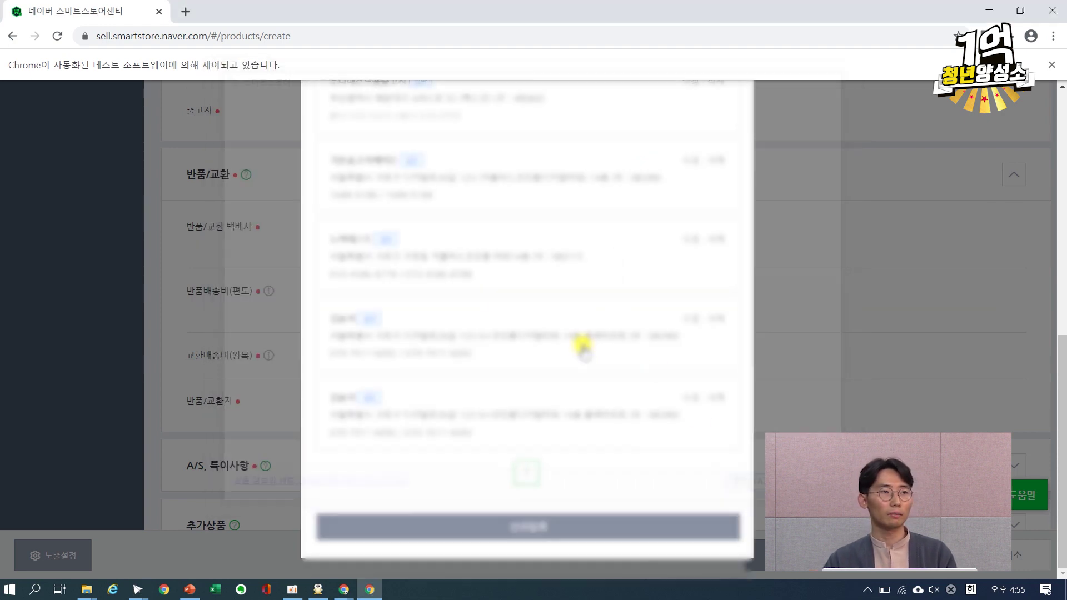